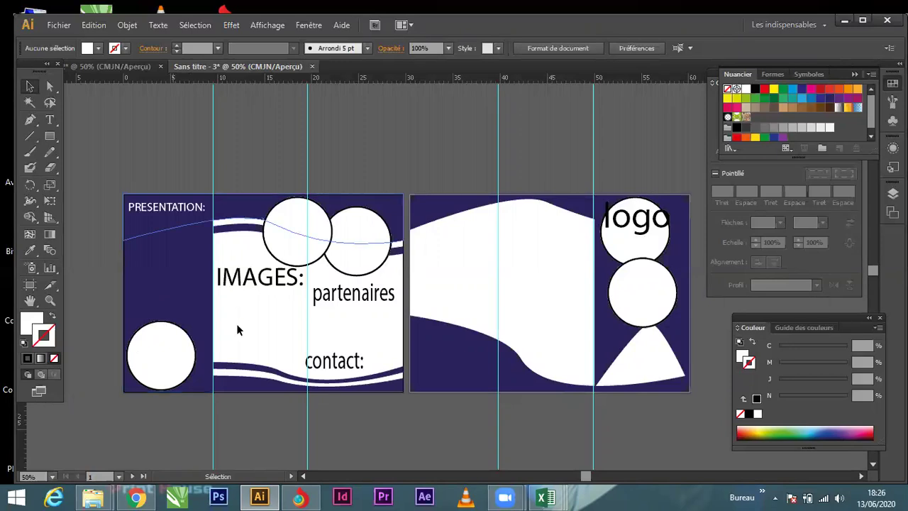
Step: Move the PRESENTATION: heading down within the dark blue left panel to free space above it
click(169, 211)
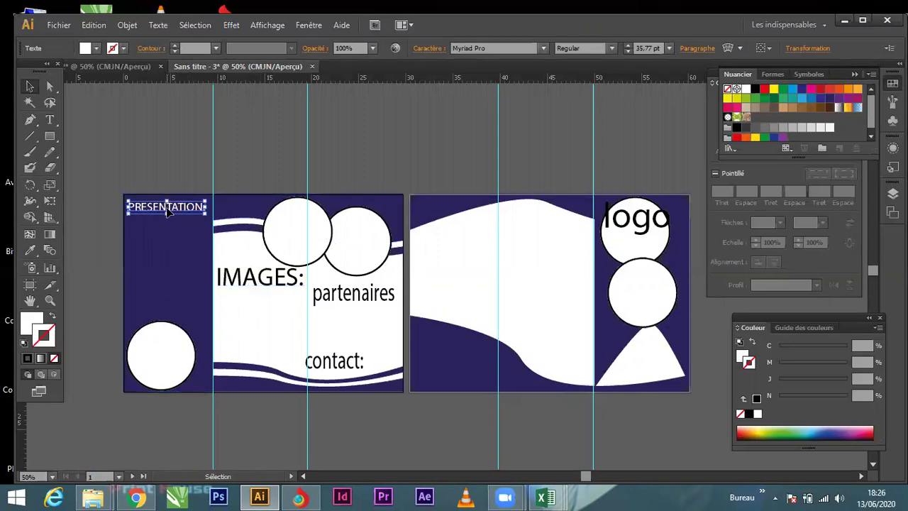
drag(166, 217, 167, 259)
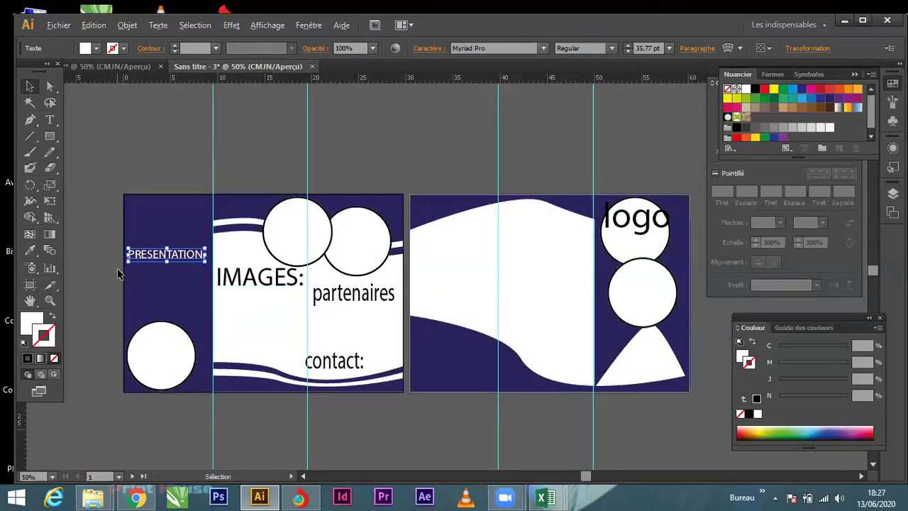
scroll(118, 271, up, 2)
key(alt)
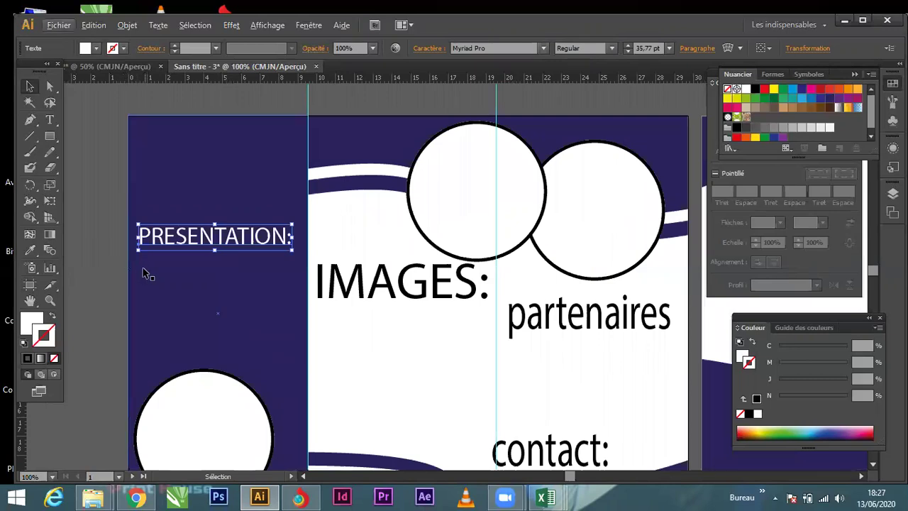
click(111, 142)
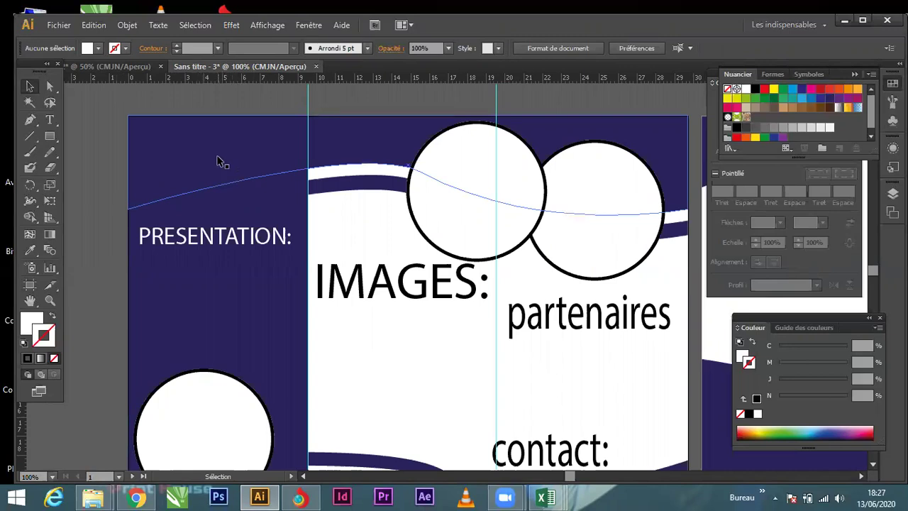
Step: Draw a white rectangle across the full width of the left panel's top, above the PRESENTATION: heading
click(52, 138)
drag(129, 115, 309, 190)
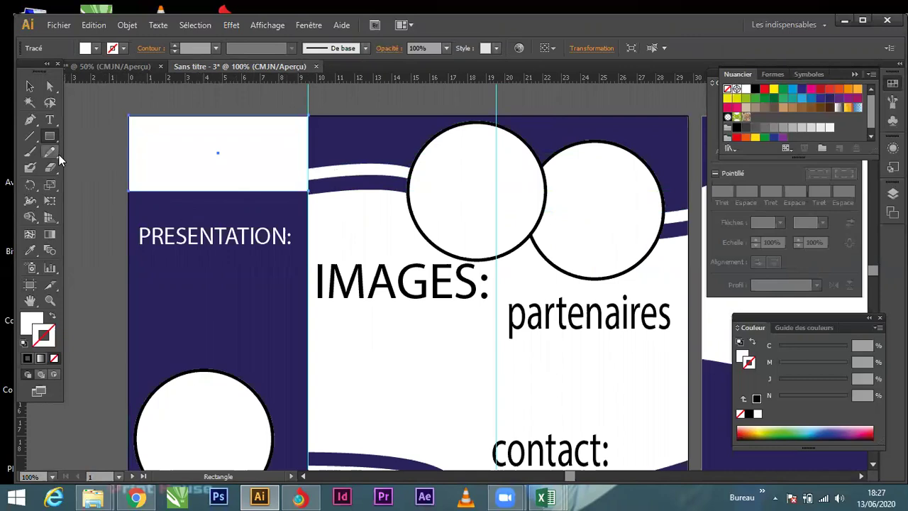
click(29, 86)
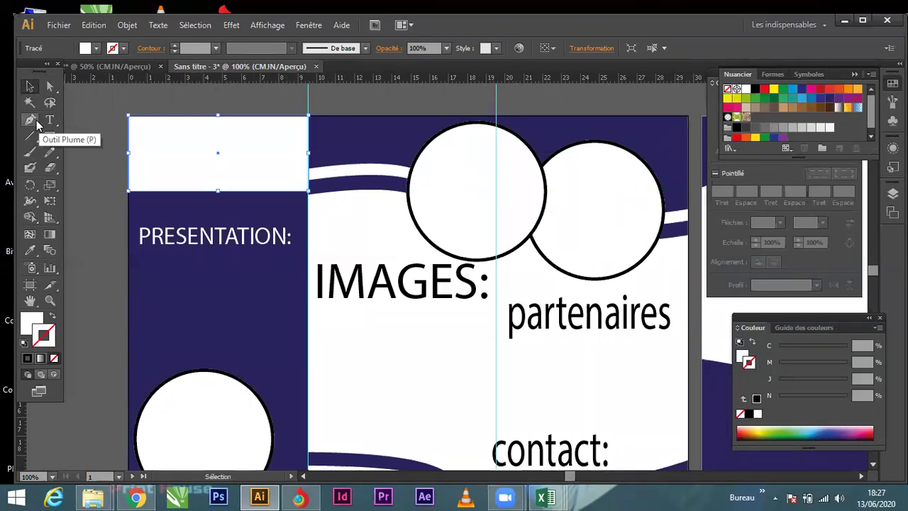
click(37, 124)
click(32, 88)
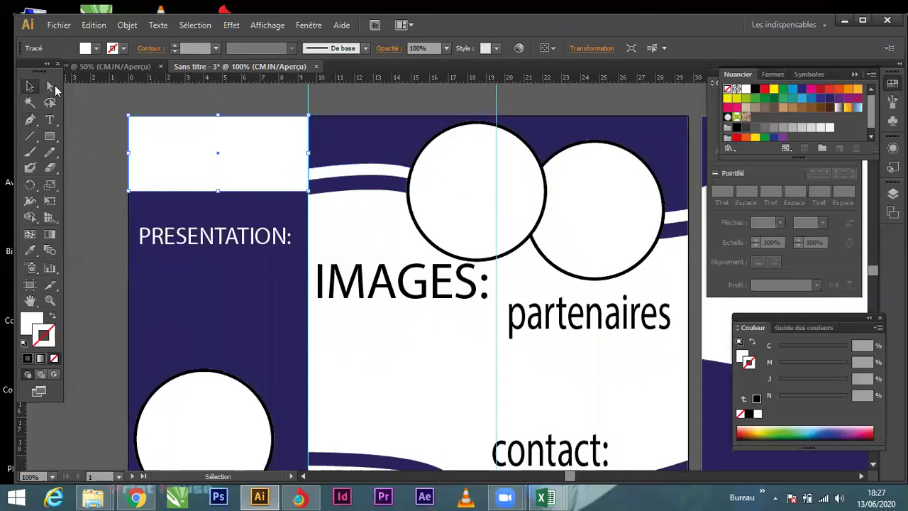
Step: Lower the white rectangle's bottom-left anchor point to about Y 5.5 cm so its bottom edge slants
click(51, 86)
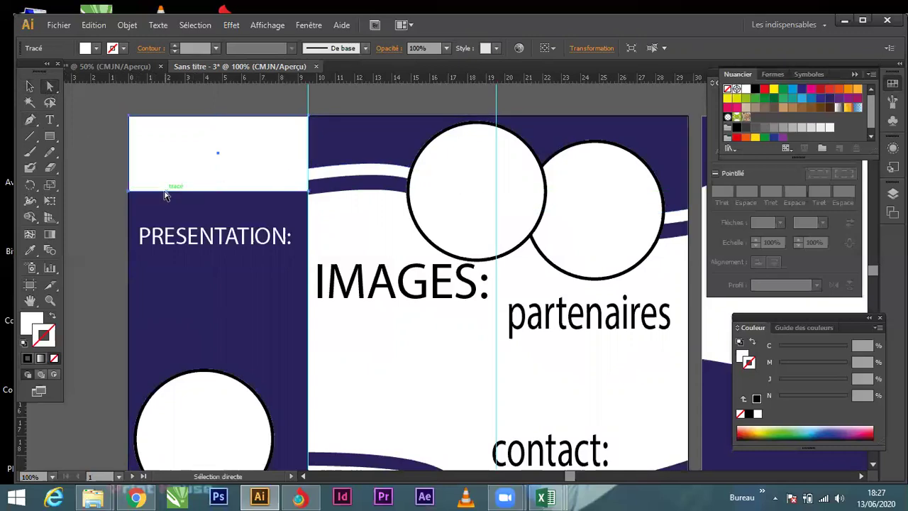
click(131, 192)
drag(130, 194, 129, 223)
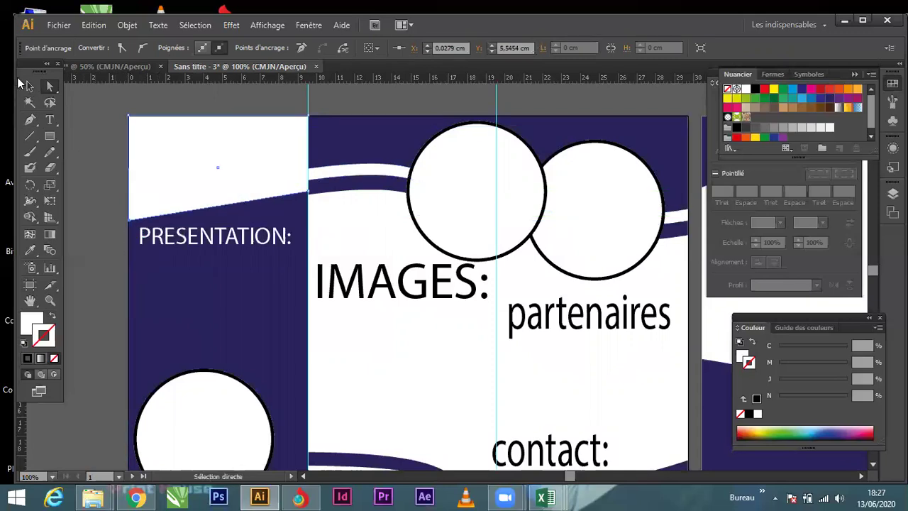
click(29, 86)
Step: Add an anchor mid-way on the slanted edge, raise it to about Y 3.8 cm as a curve, and lift the right corner to about 3.4 cm
click(30, 121)
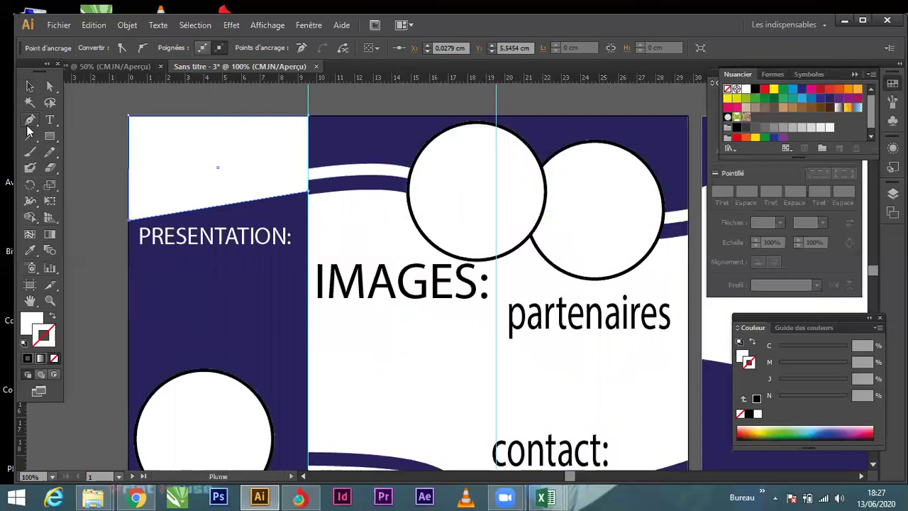
click(215, 211)
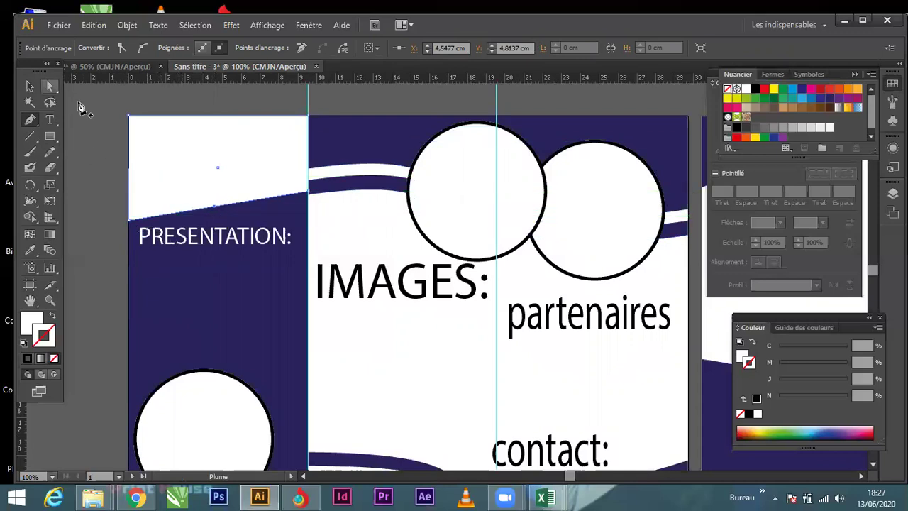
click(51, 83)
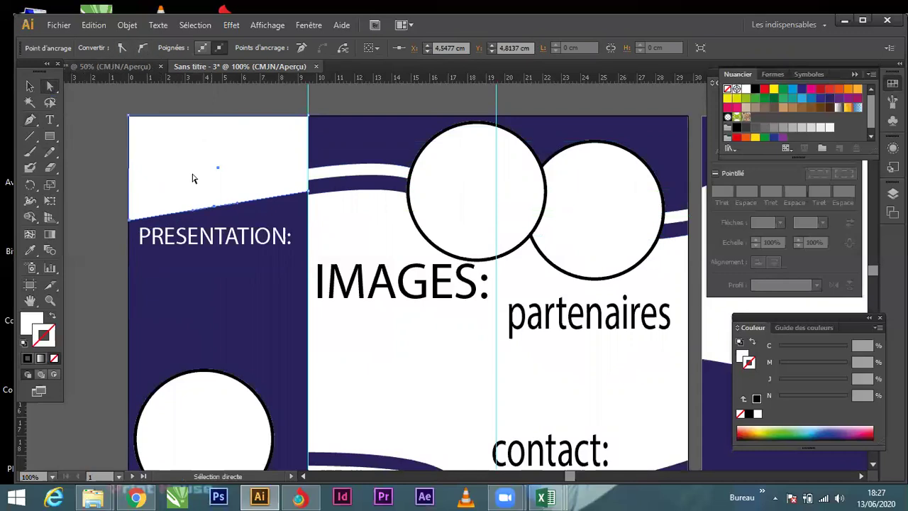
drag(212, 210, 207, 190)
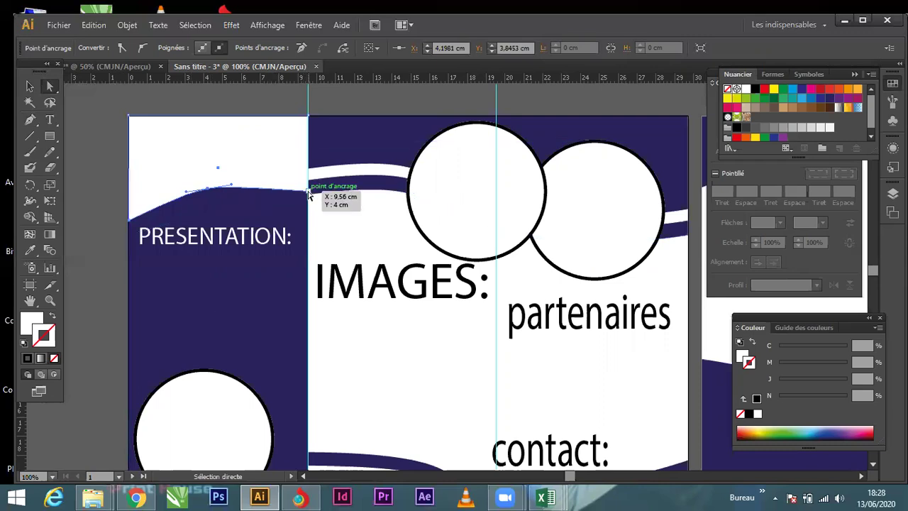
drag(309, 193, 308, 183)
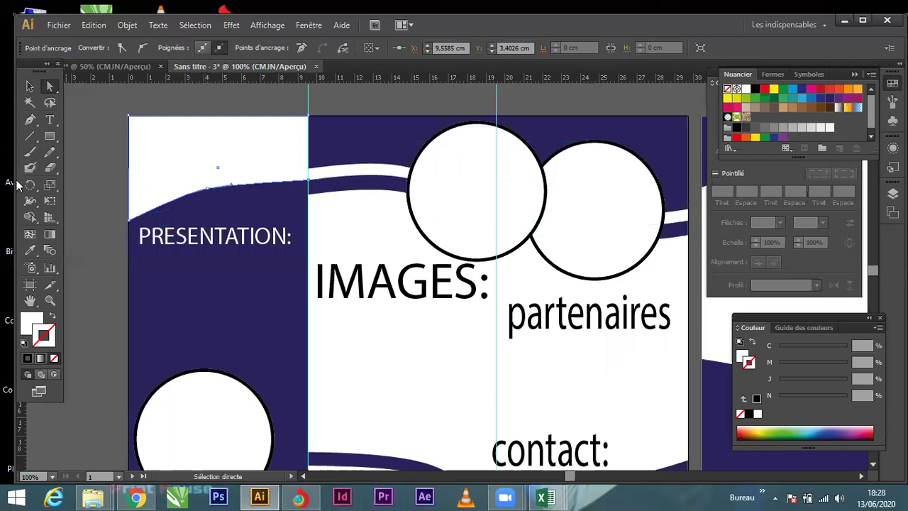
Step: Reduce the curved white shape's height slightly and move it off the artboard, beside the left panel
click(30, 87)
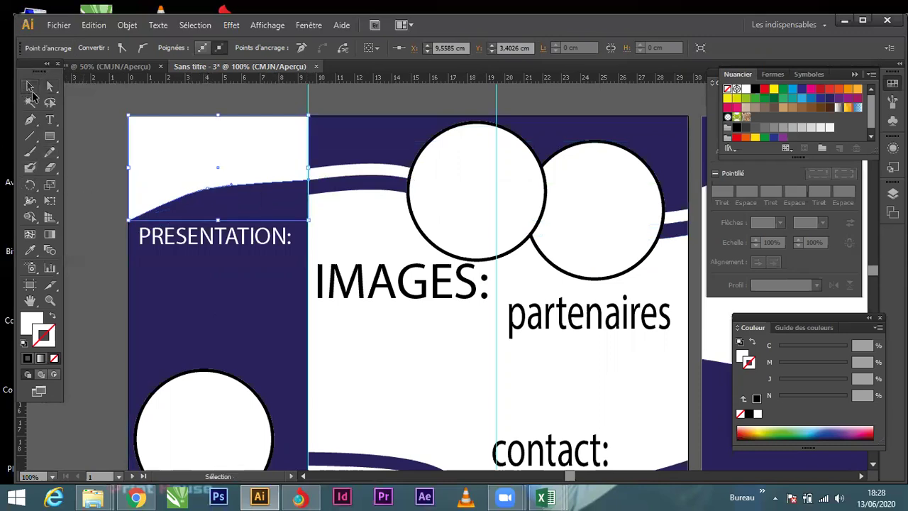
drag(218, 219, 216, 204)
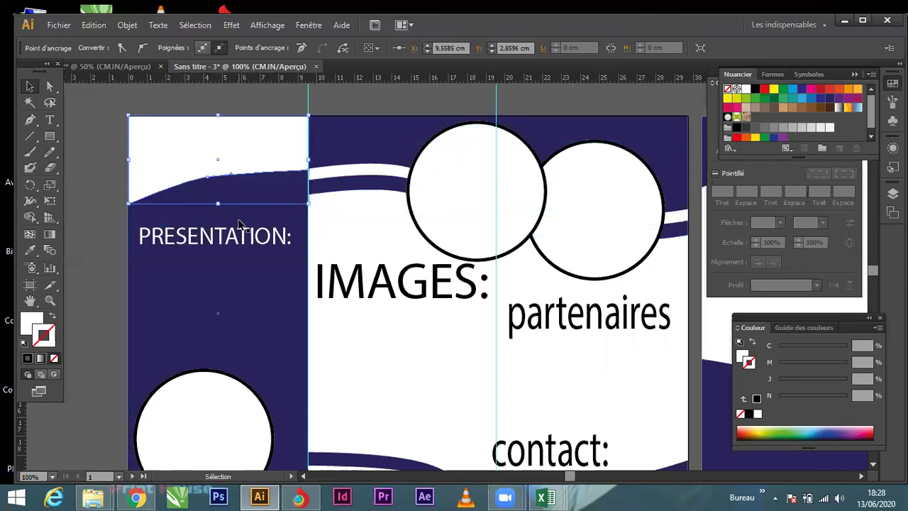
key(ctrl+shift+a)
key(space)
mouse_move(186, 171)
mouse_down()
mouse_move(397, 163)
mouse_move(200, 161)
mouse_up()
click(412, 153)
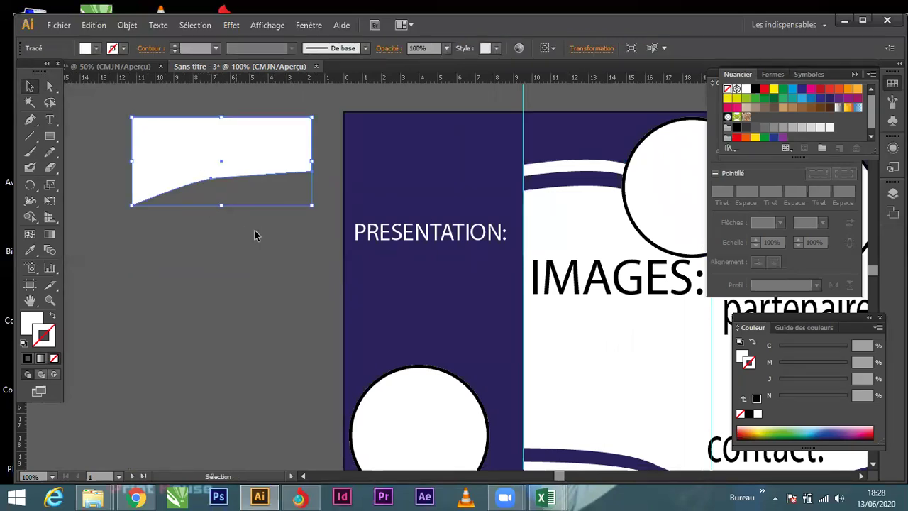
Step: Place the photo downloadfile-14 from the dep folder onto the white curved shape in the Illustrator document
mouse_move(103, 497)
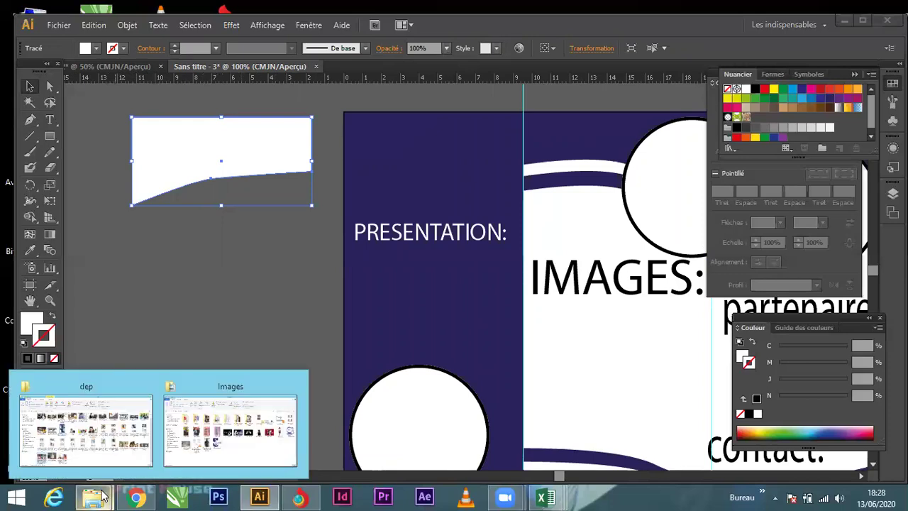
click(110, 457)
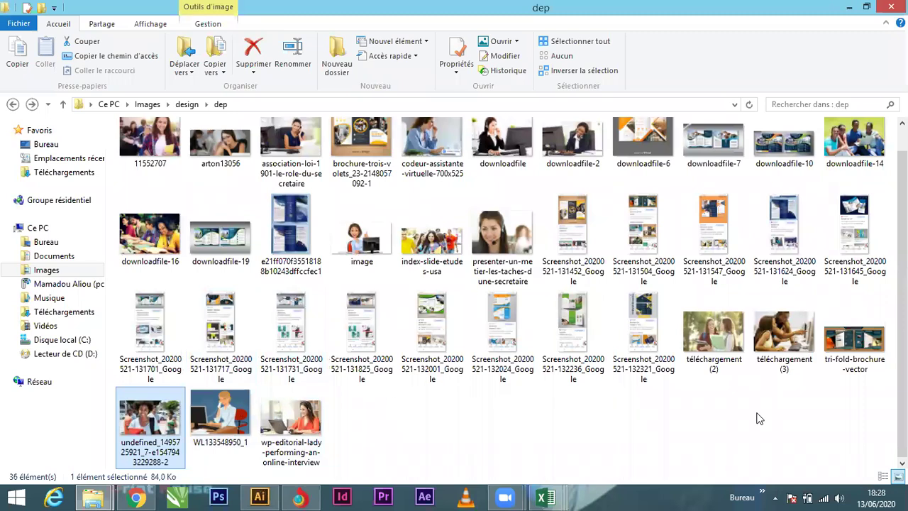
click(861, 146)
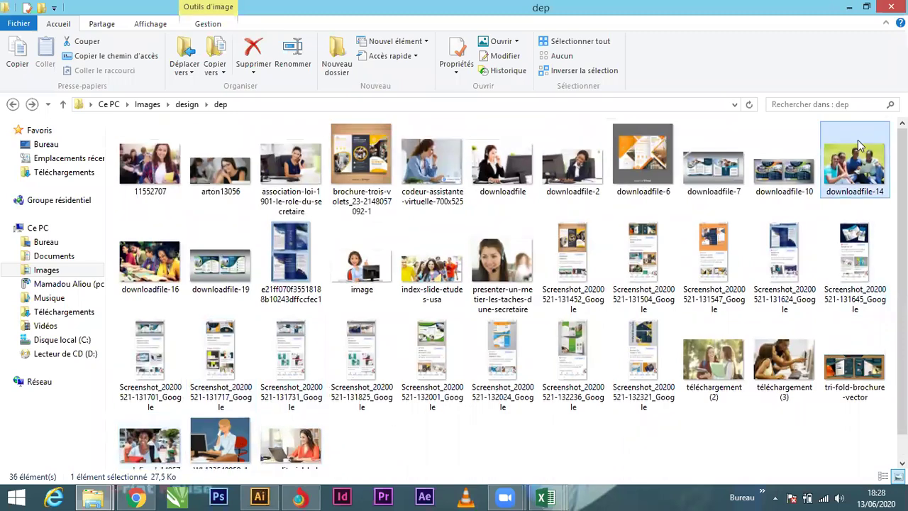
drag(851, 167, 208, 142)
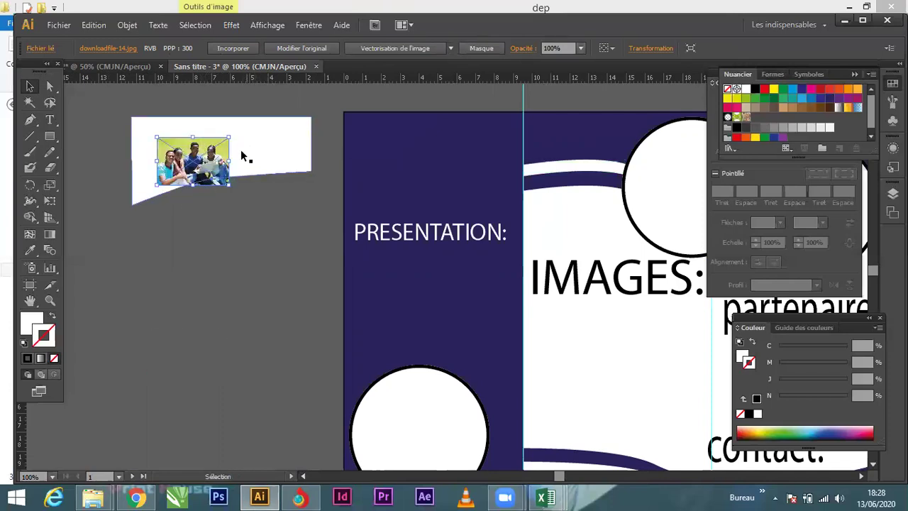
Step: Send the placed photo backward, behind the white curved shape
right_click(199, 152)
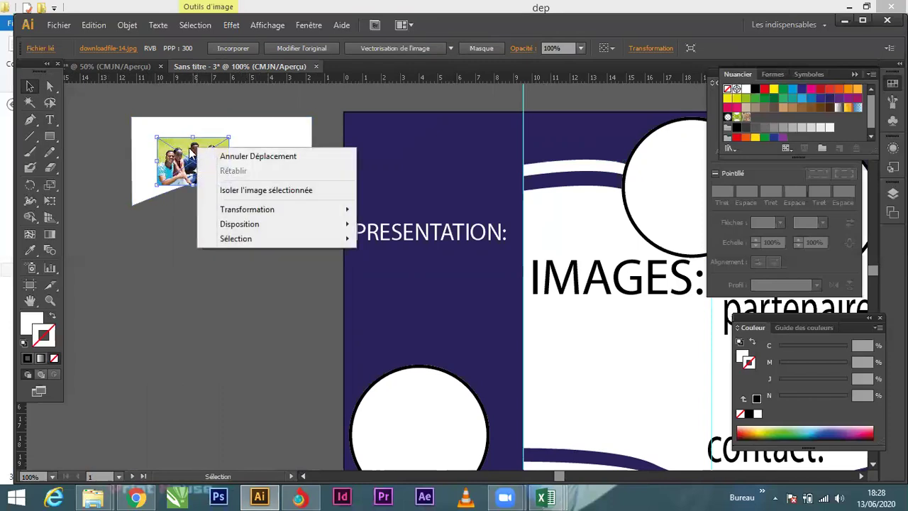
mouse_move(247, 228)
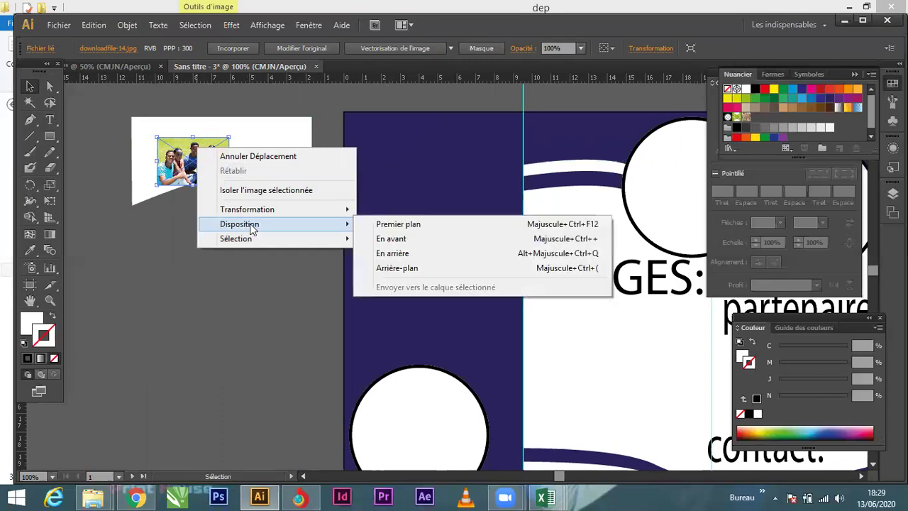
click(395, 261)
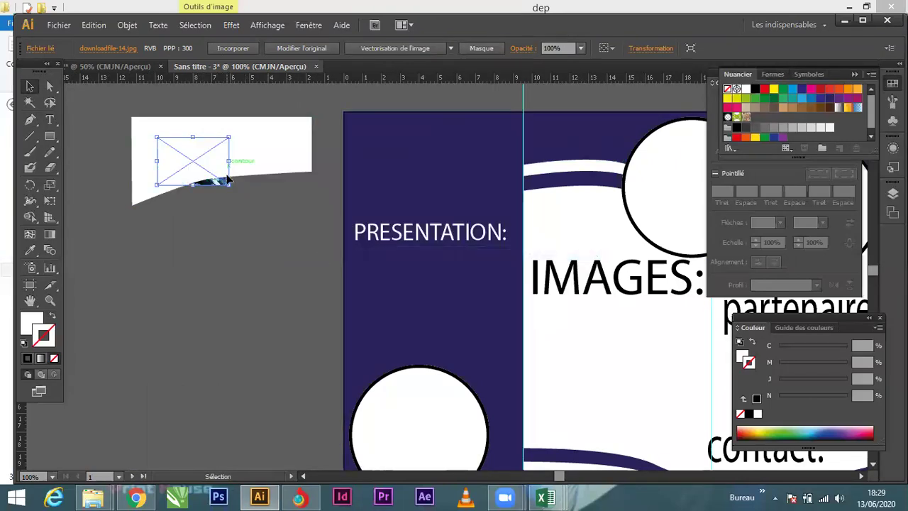
Step: Create a clipping mask from the curved shape and the photo, and give the mask outline a black stroke
drag(322, 196, 108, 121)
right_click(181, 154)
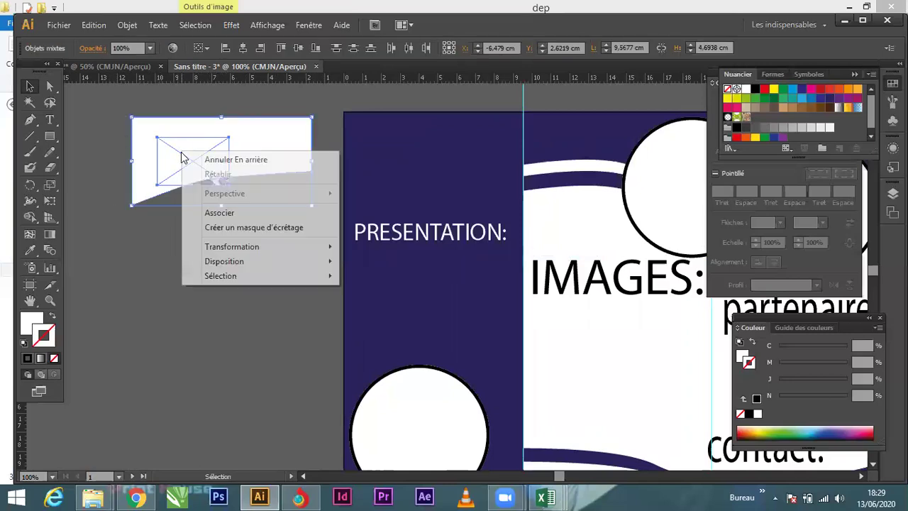
click(213, 228)
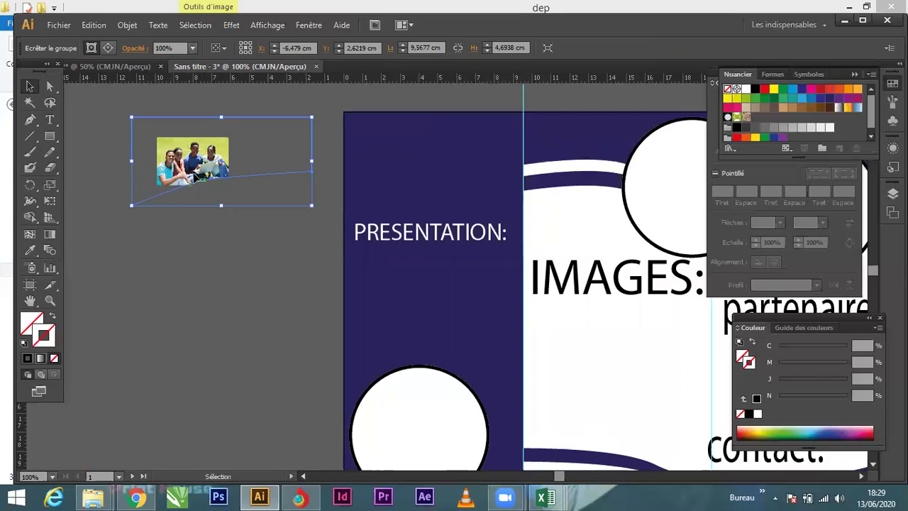
click(27, 358)
click(167, 252)
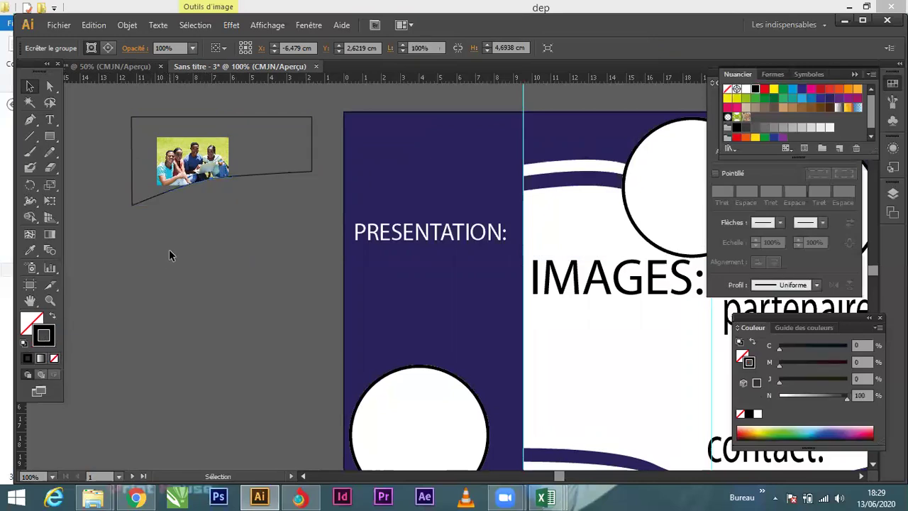
Step: Isolate the clipped group, enlarge the photo until it covers the whole mask, and reposition it so all four faces fit inside
click(185, 165)
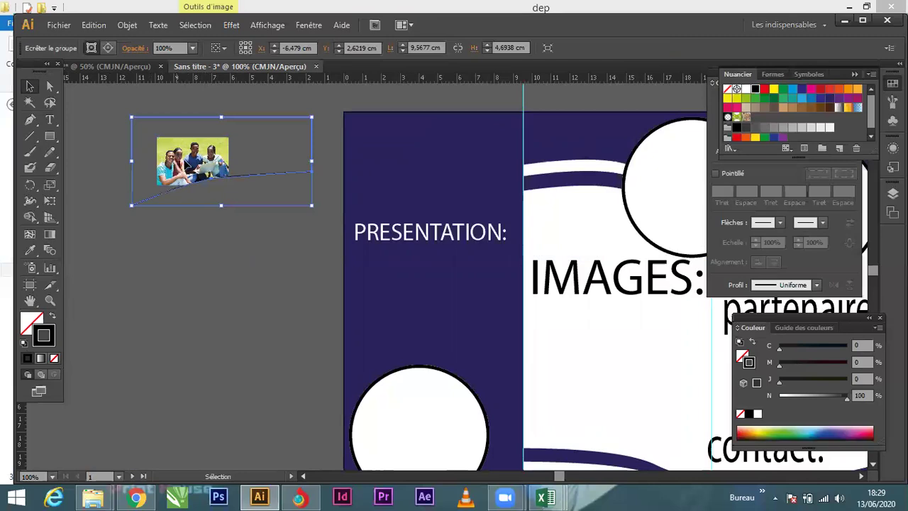
double_click(203, 161)
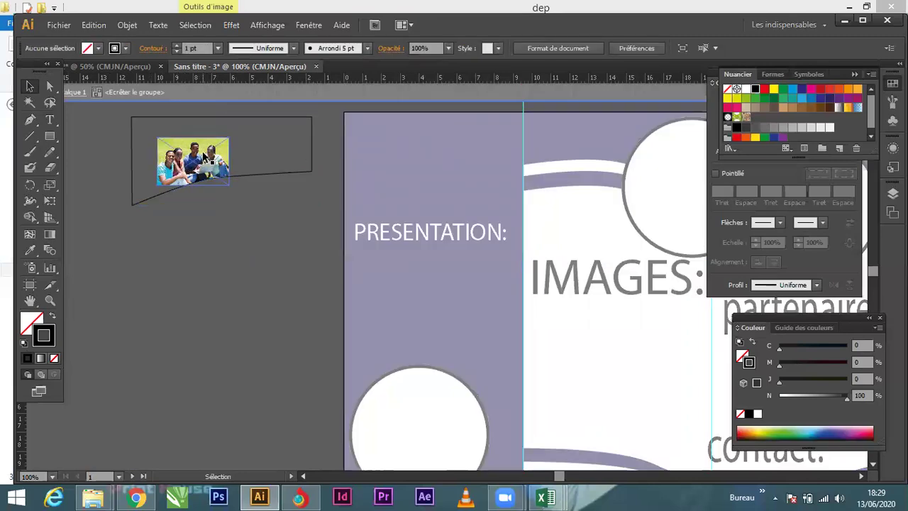
click(203, 160)
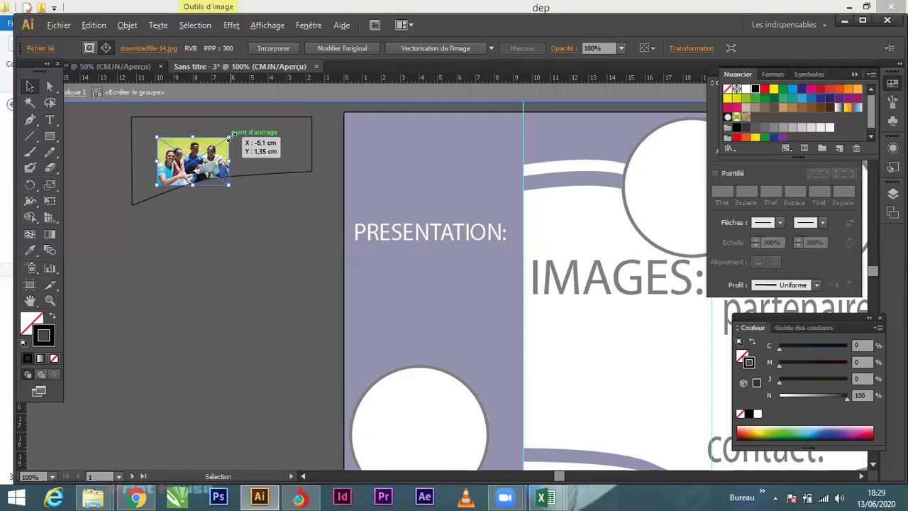
drag(231, 135, 308, 112)
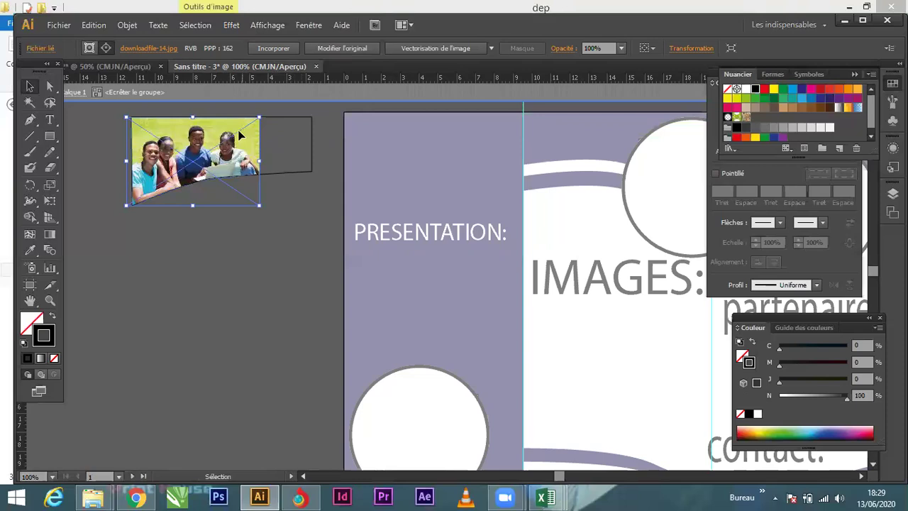
drag(173, 124, 225, 206)
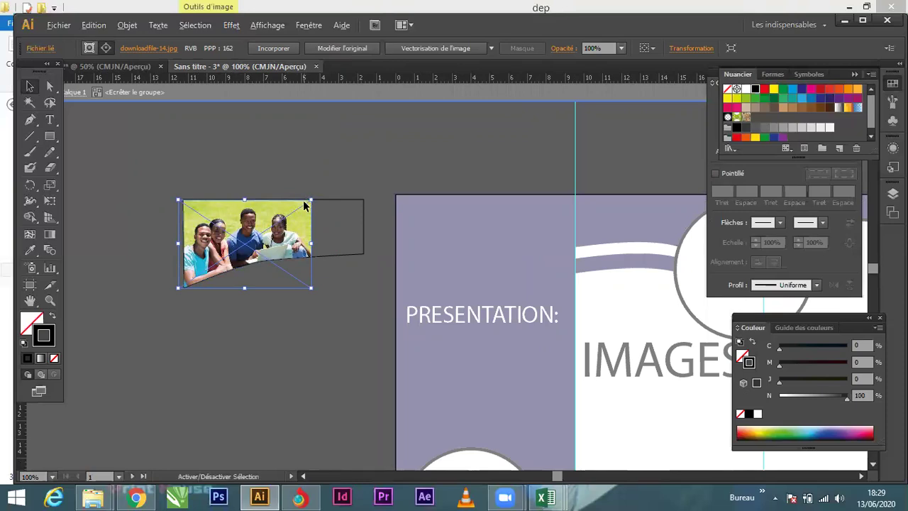
drag(309, 202, 365, 165)
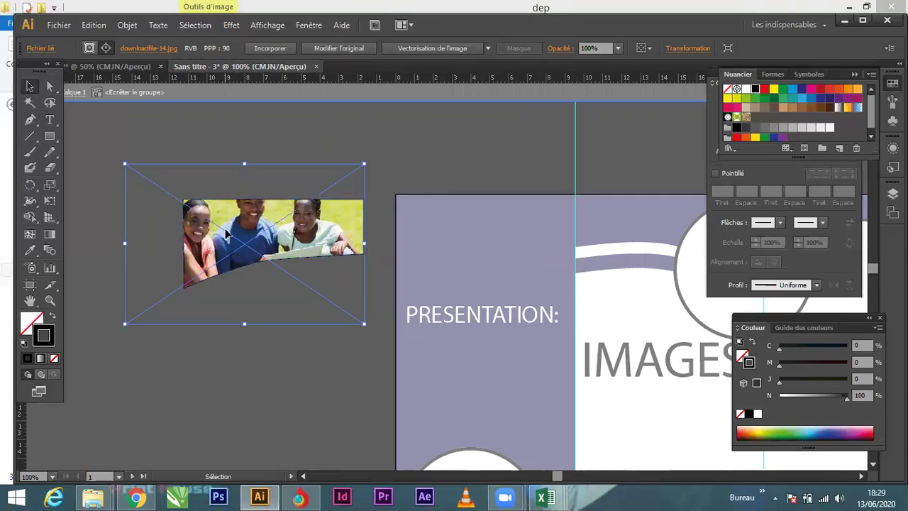
mouse_move(227, 233)
mouse_down()
mouse_move(230, 241)
mouse_move(248, 225)
mouse_move(241, 232)
mouse_move(264, 233)
mouse_move(256, 229)
mouse_move(254, 242)
mouse_move(259, 228)
mouse_move(242, 227)
mouse_up()
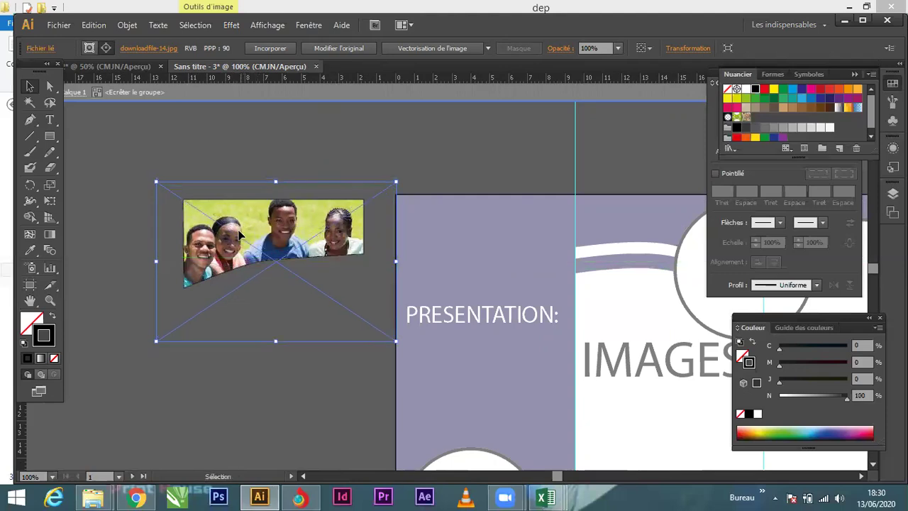
click(226, 151)
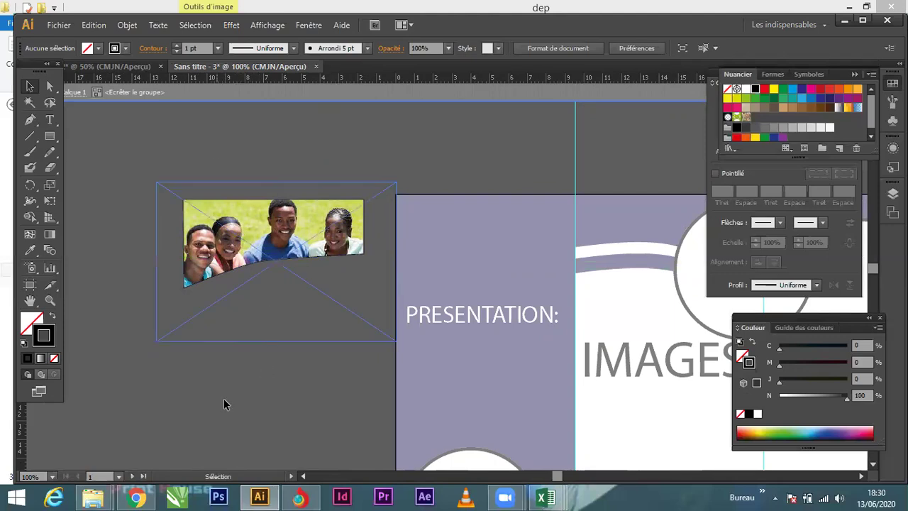
Step: Exit the clipped group's isolation and shift the PRESENTATION heading slightly down and to the right within its panel
click(257, 250)
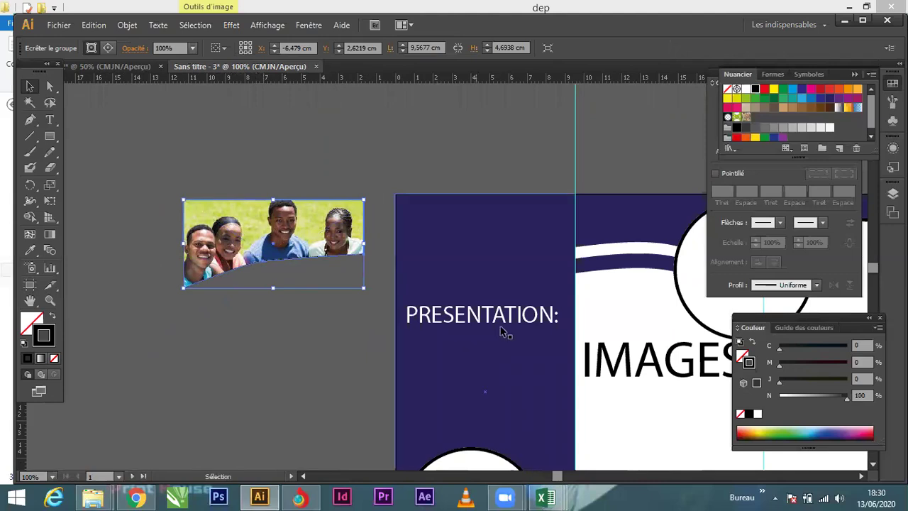
click(473, 316)
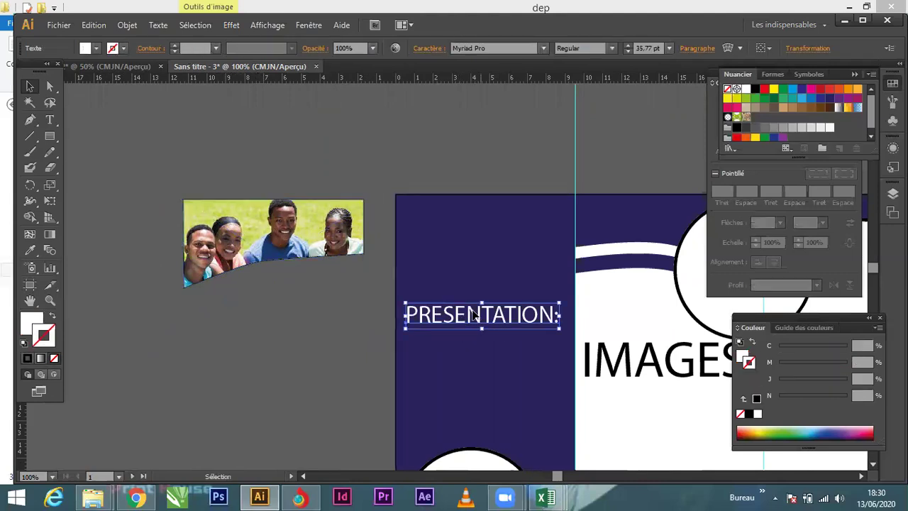
drag(474, 328, 481, 336)
Step: Align the clipped group photo with the top edge of the PRESENTATION panel and remove its outline stroke
click(272, 243)
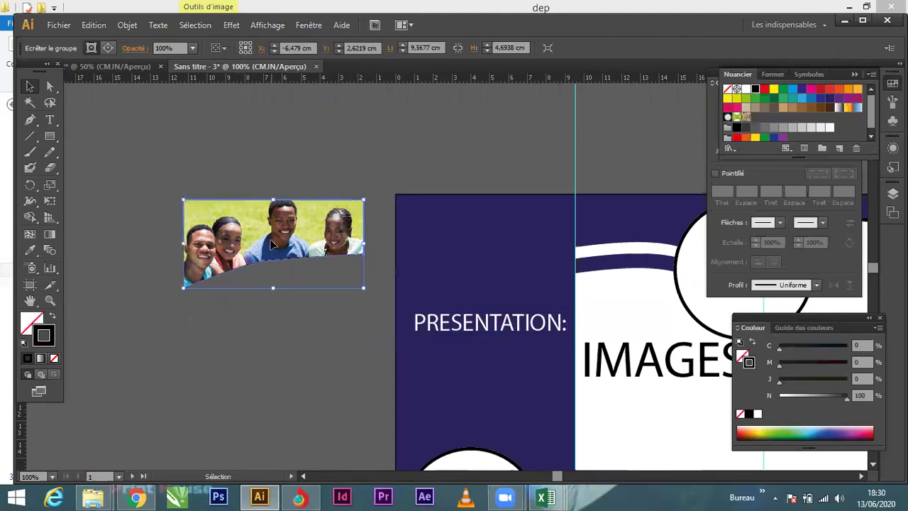
drag(302, 241, 487, 236)
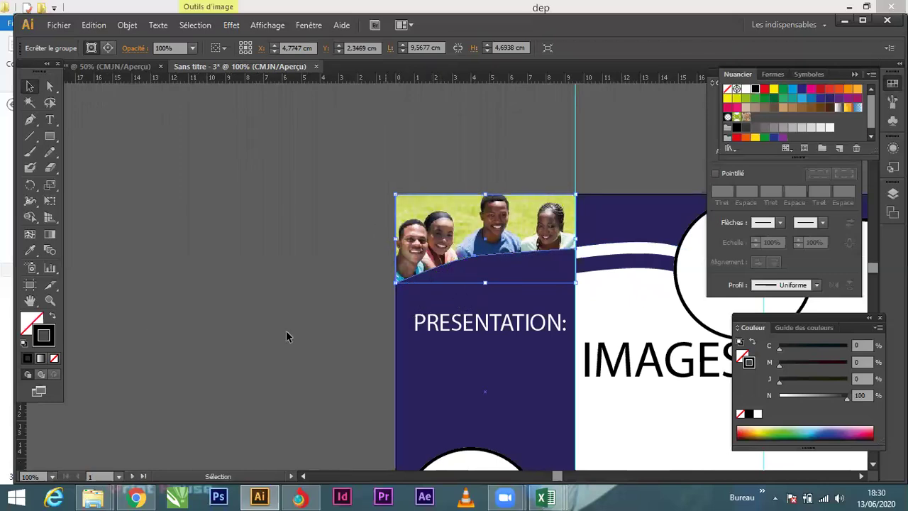
click(56, 360)
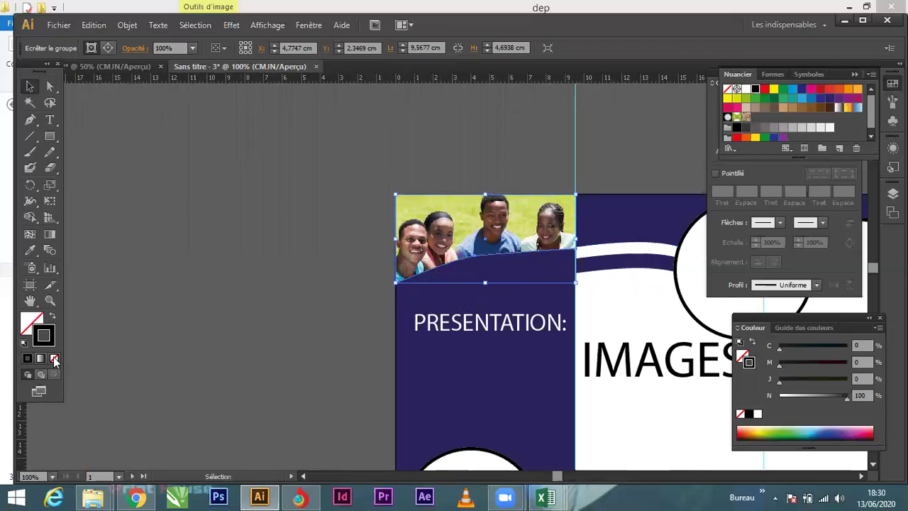
click(212, 313)
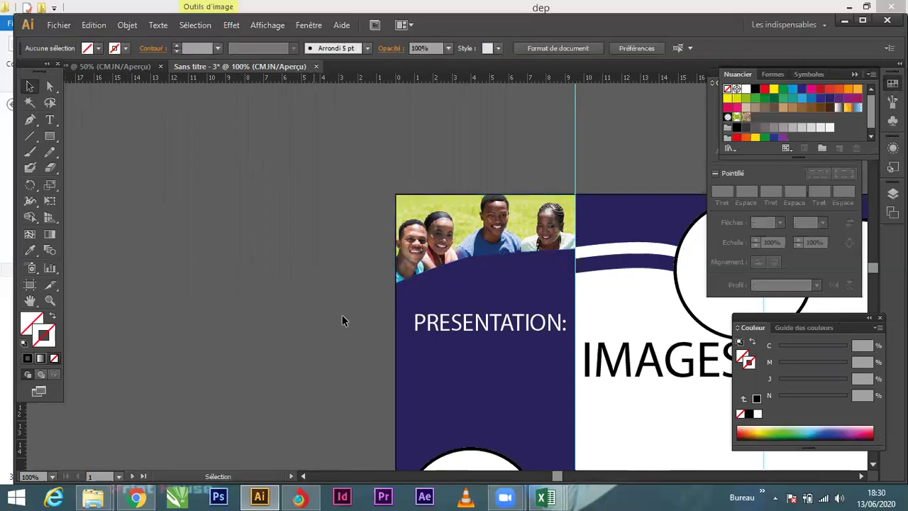
Step: Draw a white-filled rectangle about 9.95 by 3.56 cm between the two guides at the top of the IMAGES panel
drag(395, 286, 211, 289)
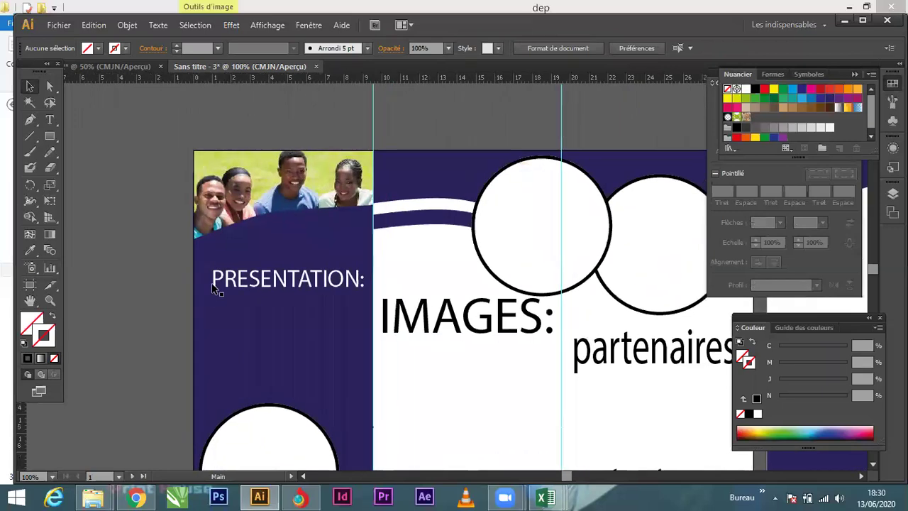
scroll(231, 305, up, 2)
scroll(231, 305, down, 2)
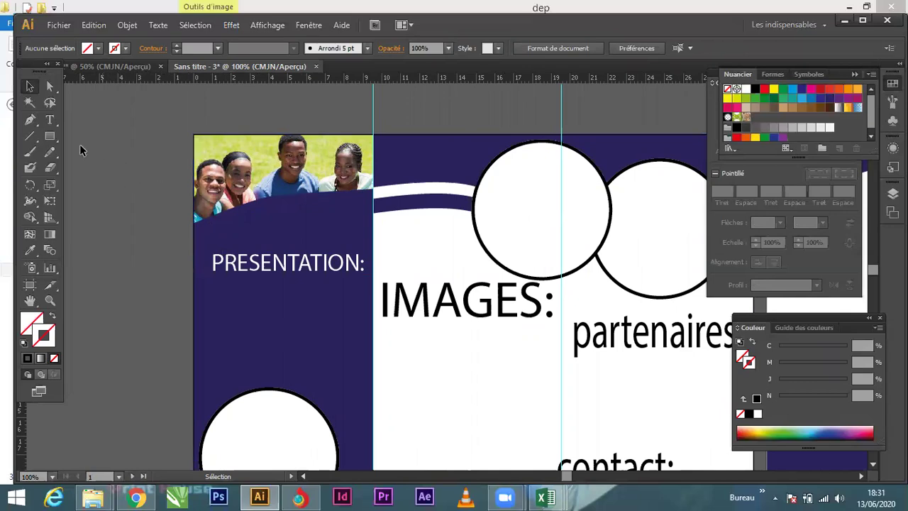
click(50, 138)
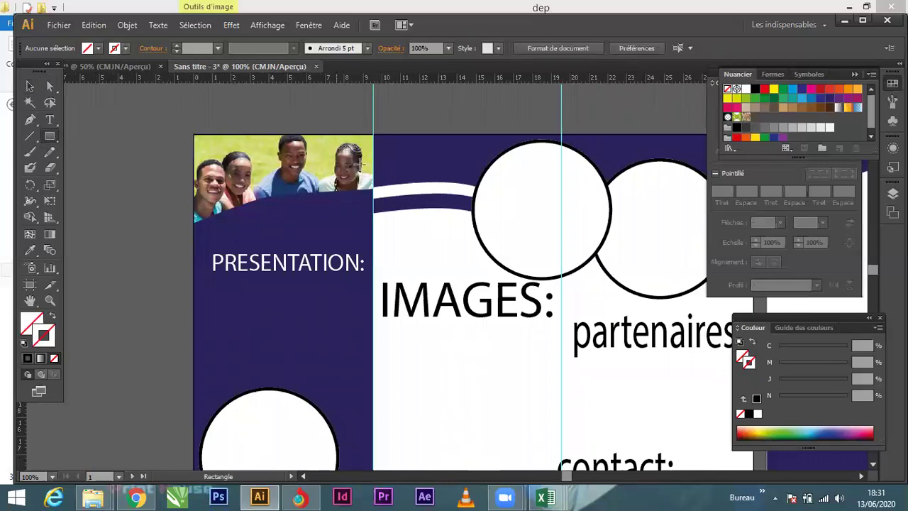
mouse_move(373, 135)
mouse_down()
mouse_move(567, 188)
mouse_move(560, 201)
mouse_up()
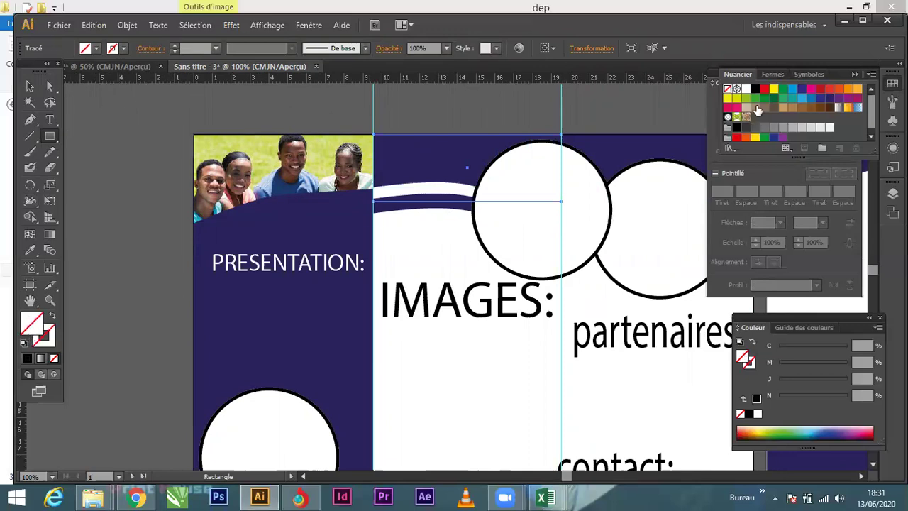
click(754, 89)
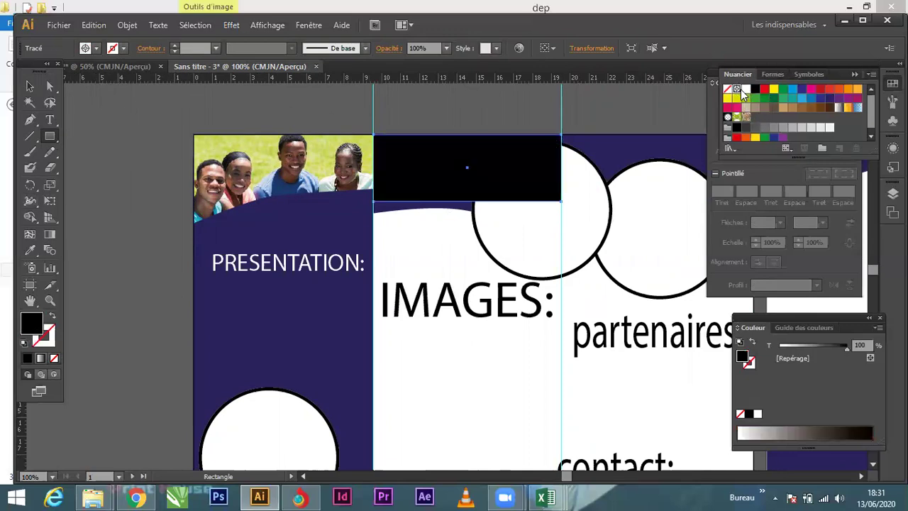
click(745, 89)
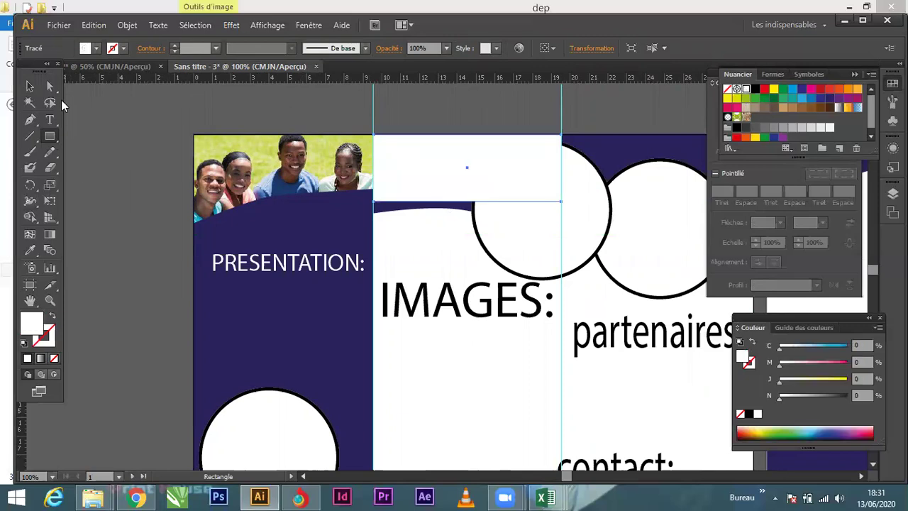
Step: Add an anchor point midway along the white rectangle's lower edge, convert it to smooth, and raise it to about Y 2.62 cm
click(30, 86)
click(30, 120)
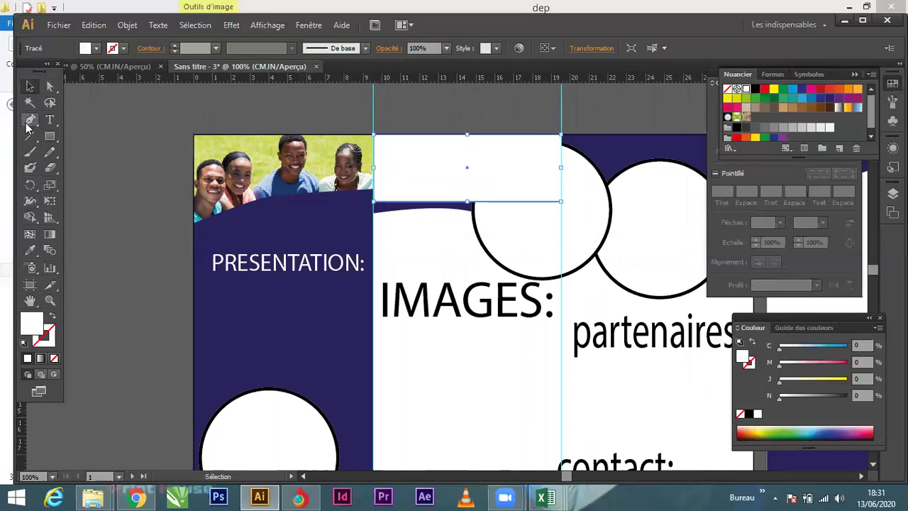
click(462, 201)
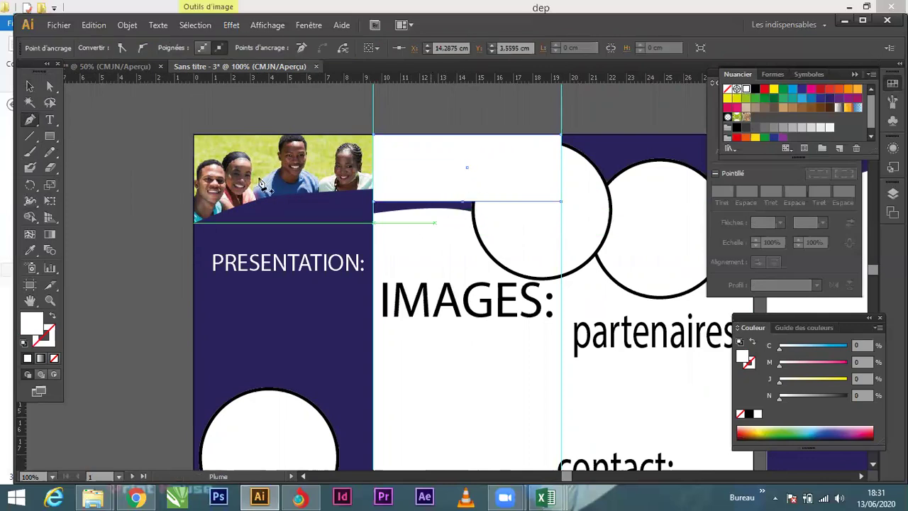
click(48, 86)
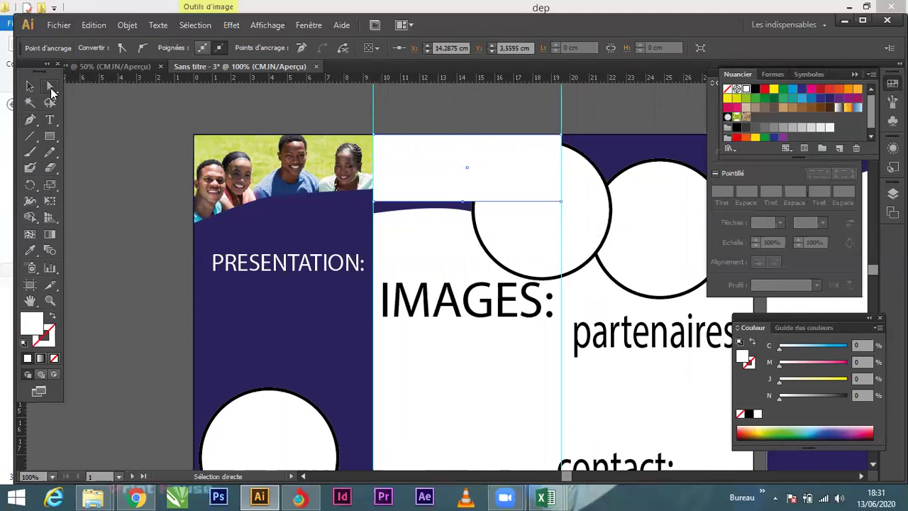
click(141, 48)
drag(465, 204, 462, 184)
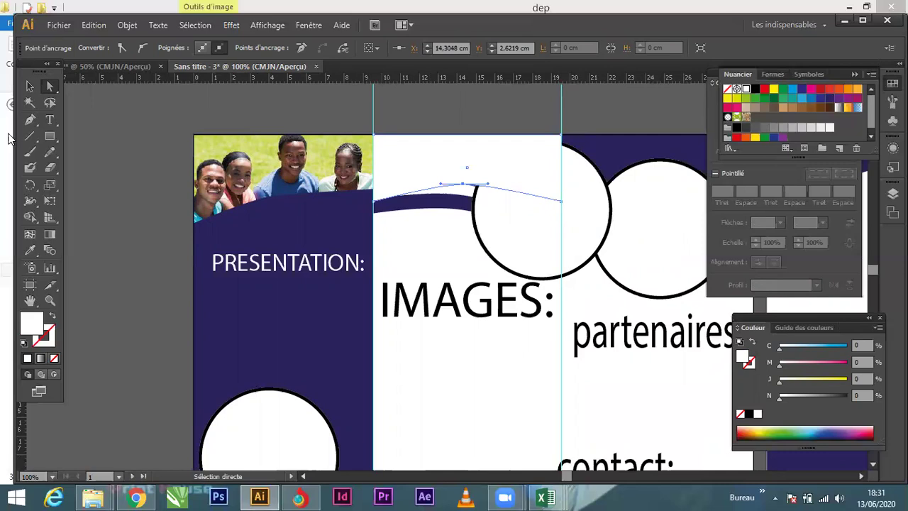
Step: Move the white curved shape off the artboard to the empty area beside the PRESENTATION panel
click(29, 86)
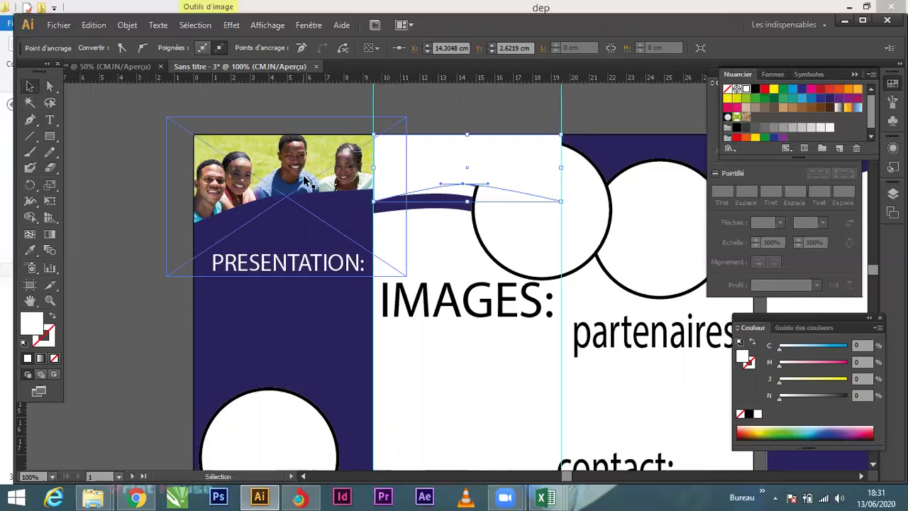
key(space)
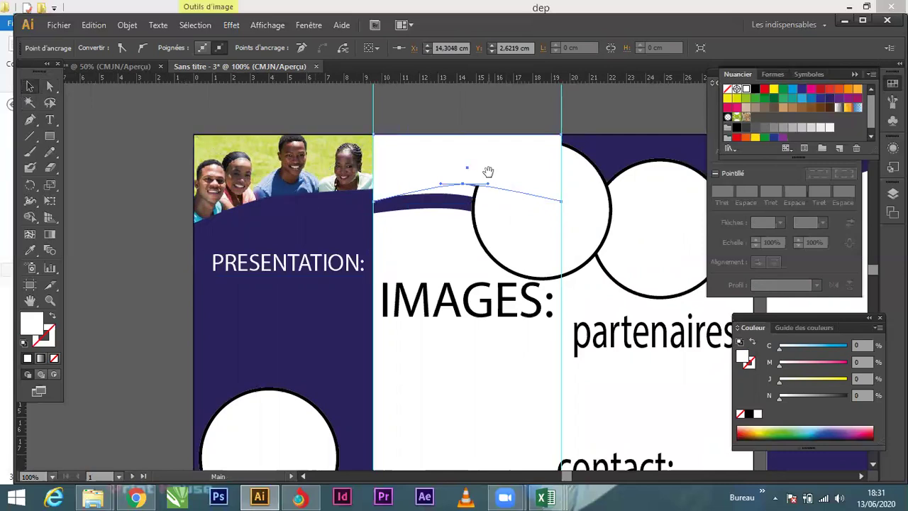
drag(482, 179, 273, 211)
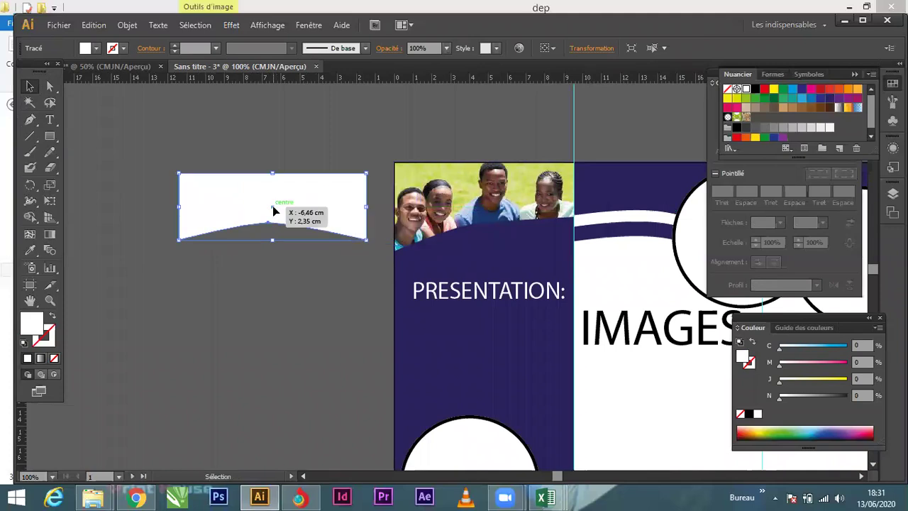
click(253, 282)
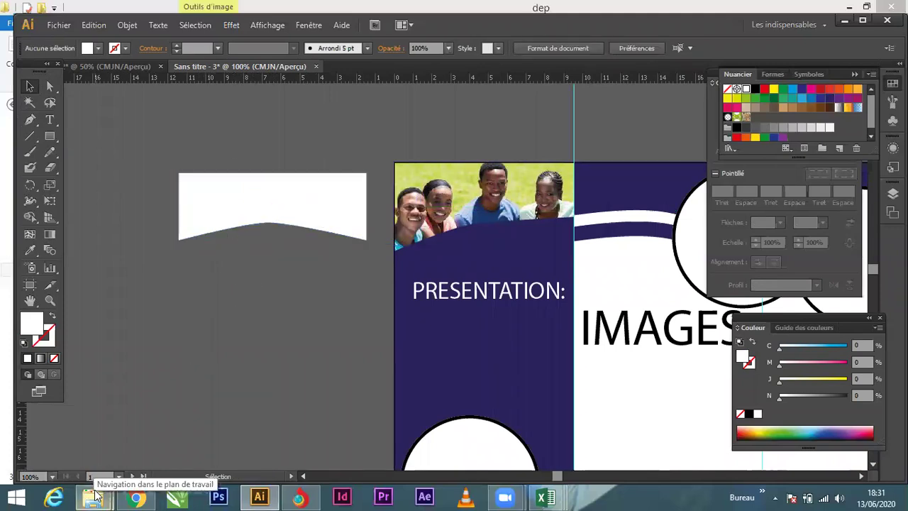
Step: Try to bring the photo downloadfile-16 from the dep folder into the Illustrator document
mouse_move(93, 496)
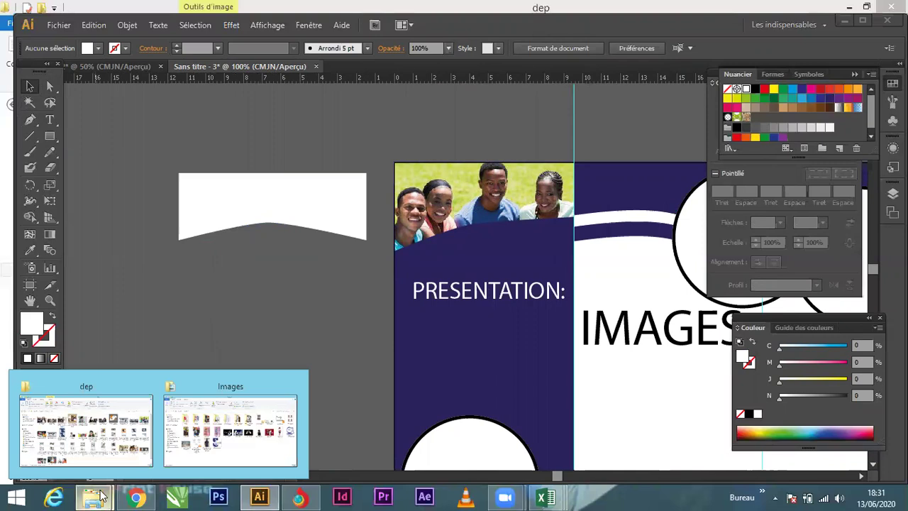
click(116, 432)
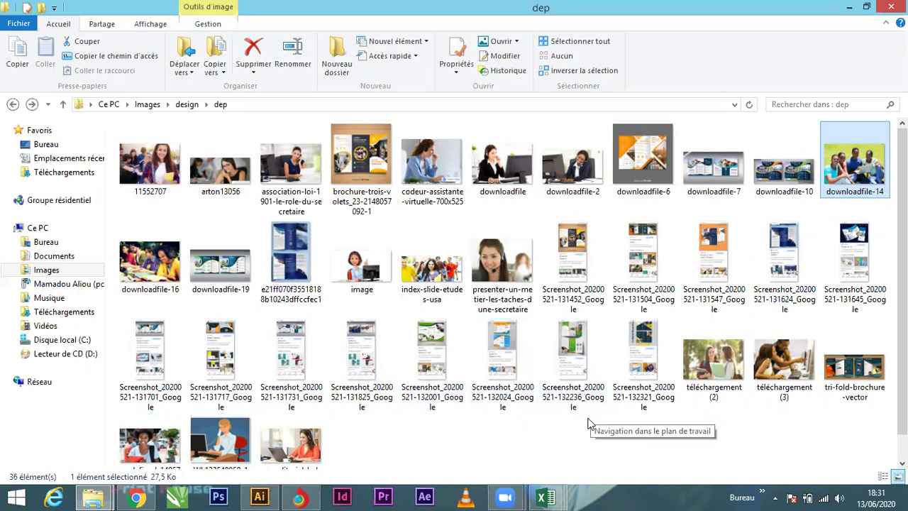
click(163, 263)
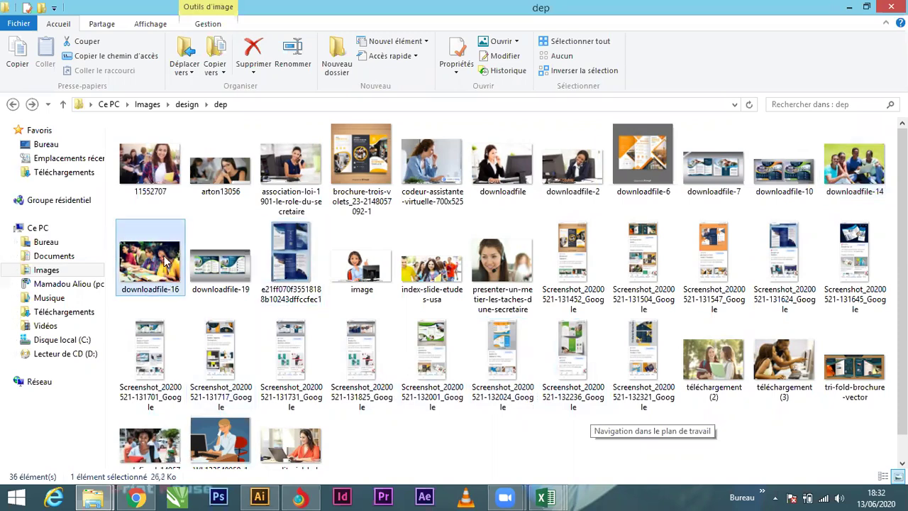
drag(157, 263, 270, 495)
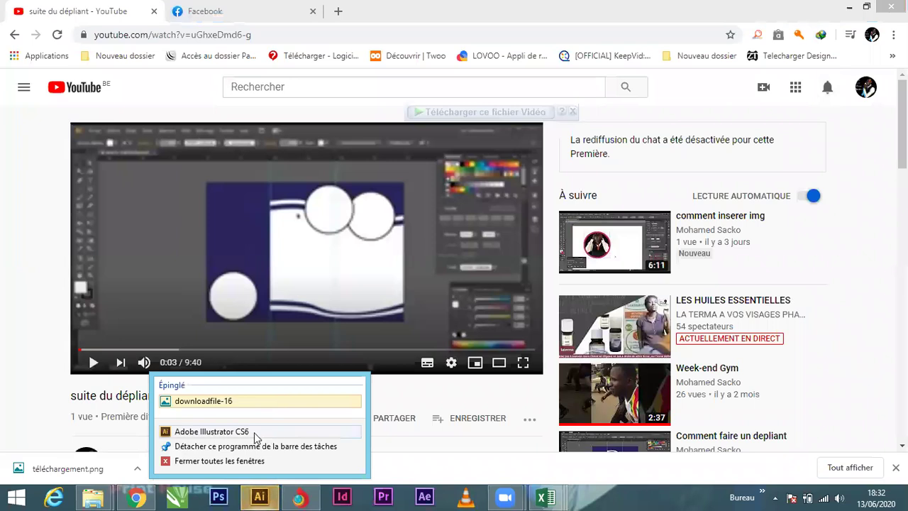
click(848, 6)
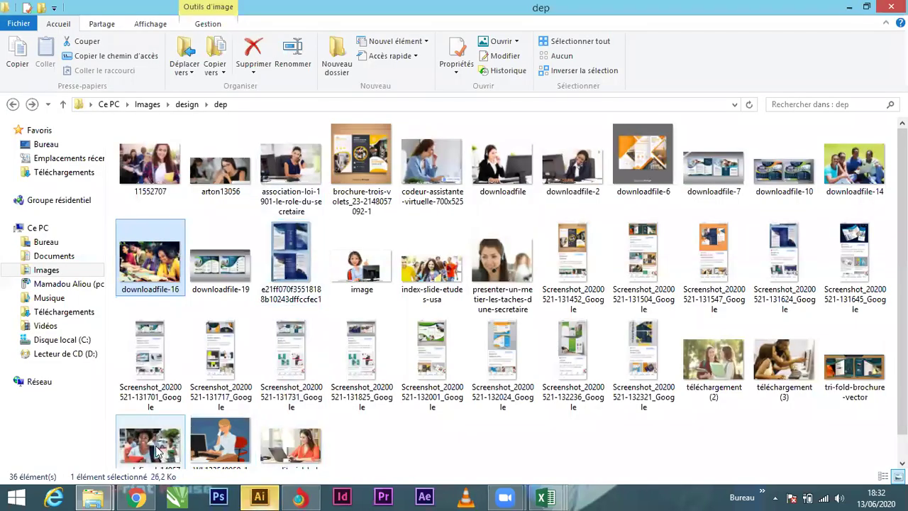
click(260, 496)
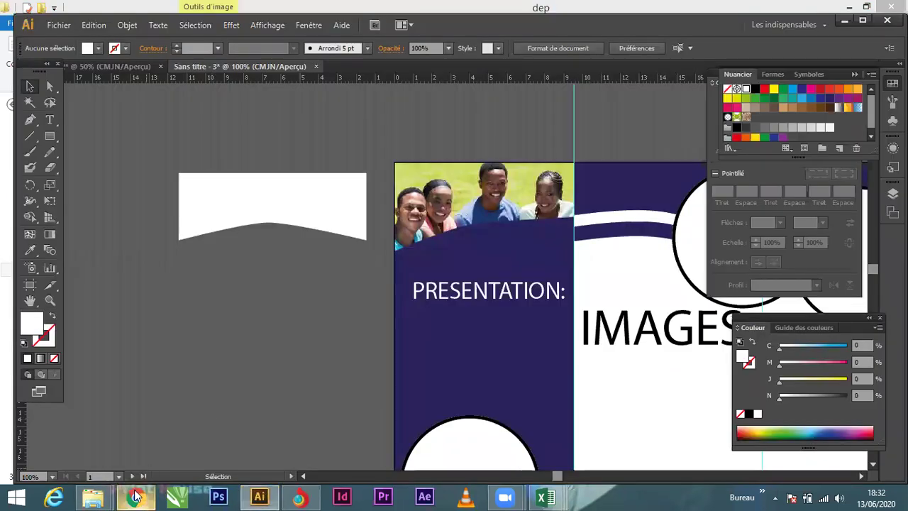
Step: Place the photo downloadfile-16 from the dep folder in the Illustrator document and position it over the white curved shape
click(97, 497)
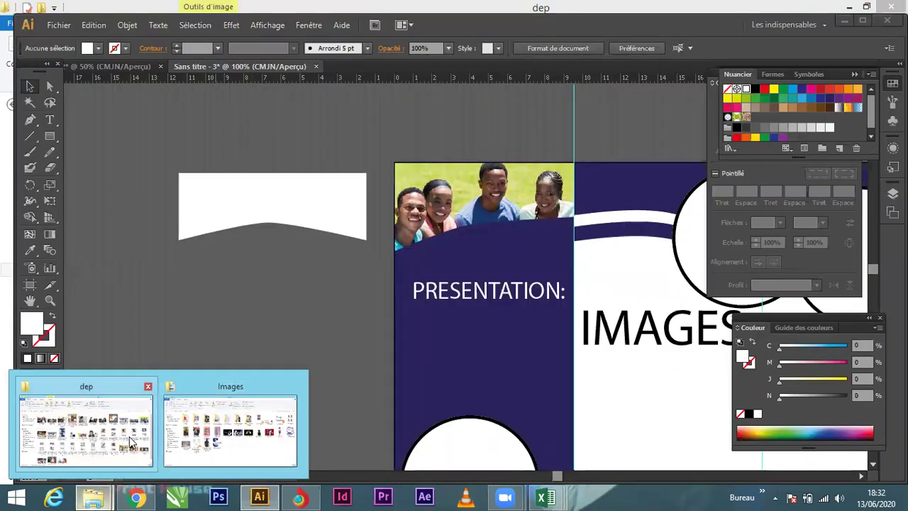
click(134, 443)
drag(263, 254, 259, 319)
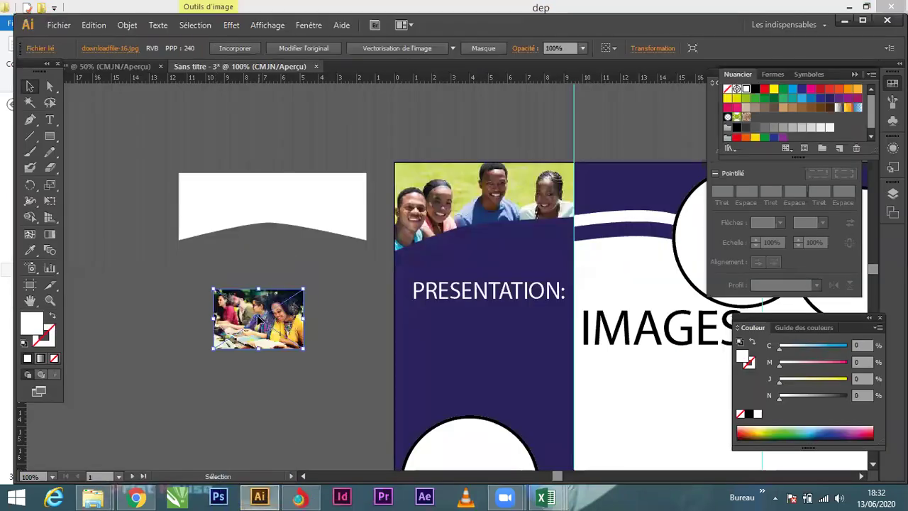
drag(263, 234, 263, 216)
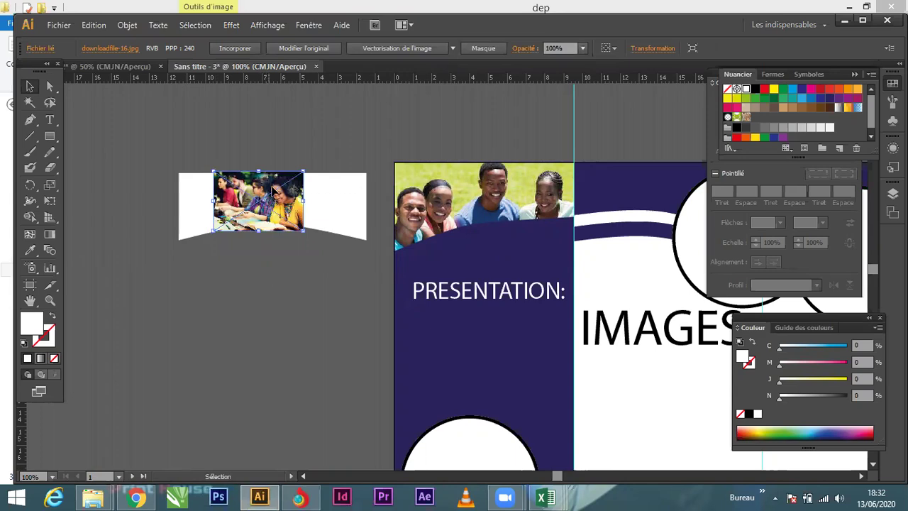
Step: Send the downloadfile-16 photo to the back, behind the white curved shape
right_click(273, 189)
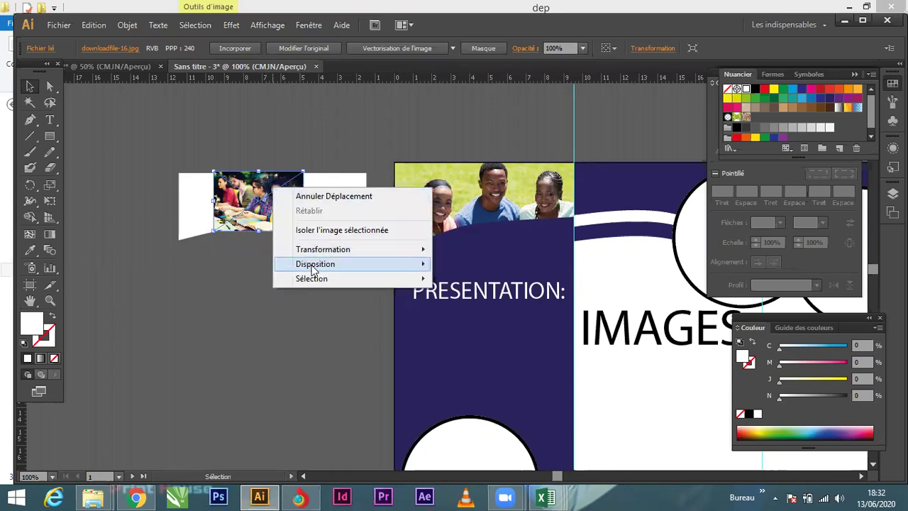
mouse_move(334, 268)
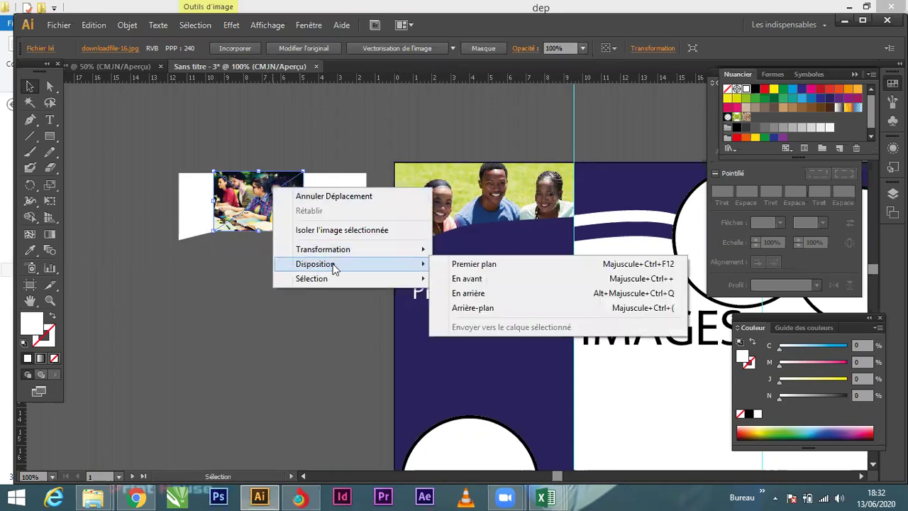
click(465, 308)
Step: Create a clipping mask from the second curved shape and the downloadfile-16 photo, and give the mask outline a white stroke
click(166, 150)
drag(145, 151, 373, 263)
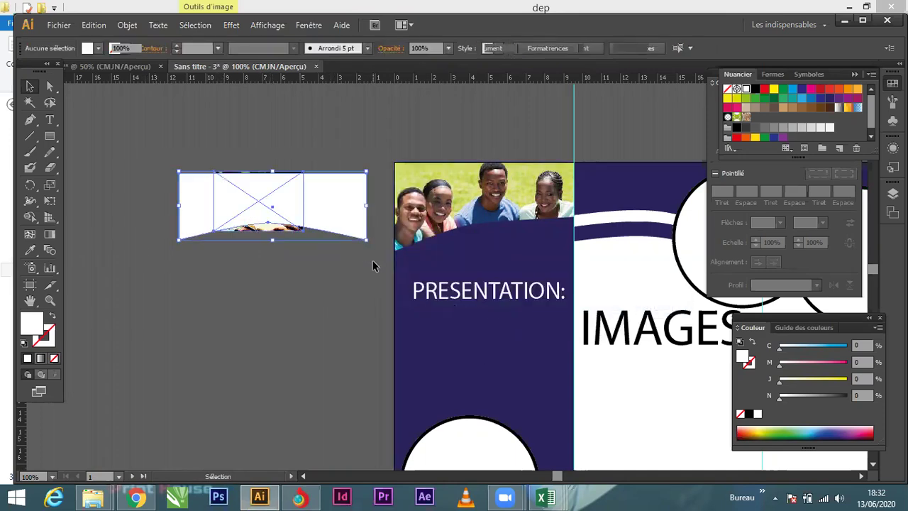
right_click(267, 203)
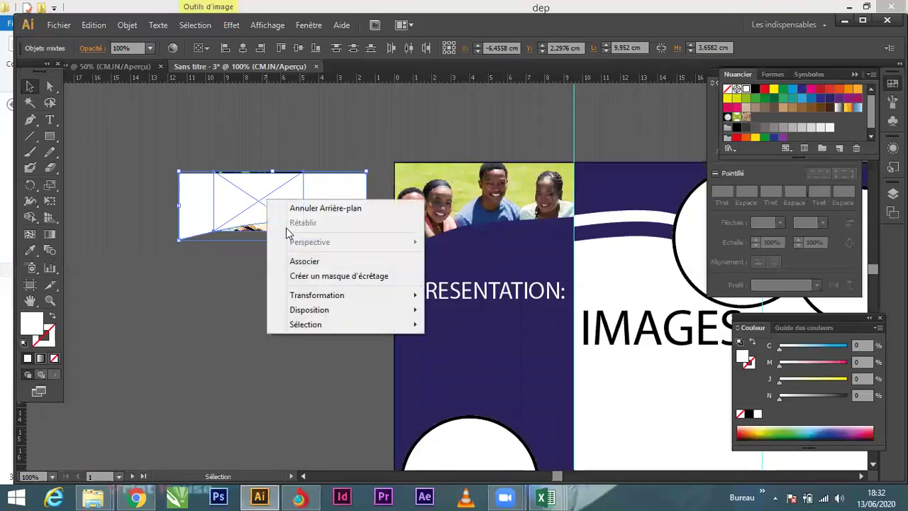
click(342, 276)
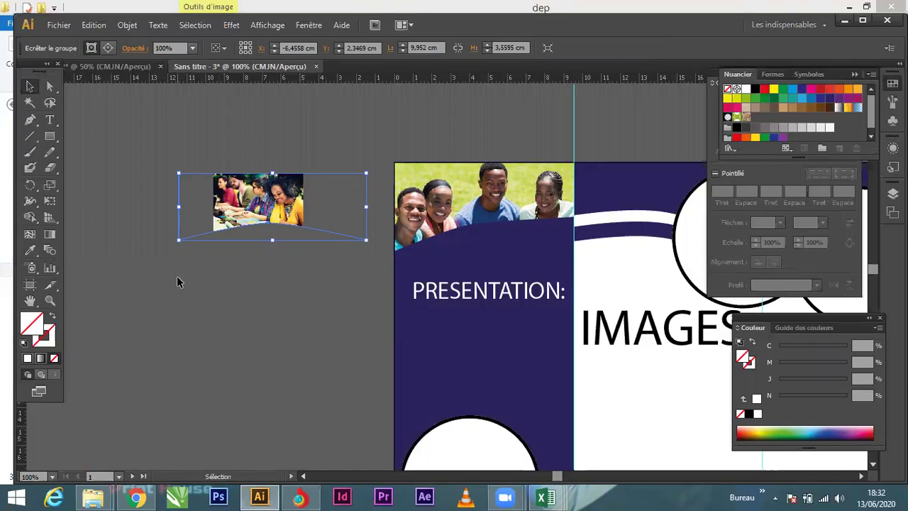
click(50, 336)
click(28, 358)
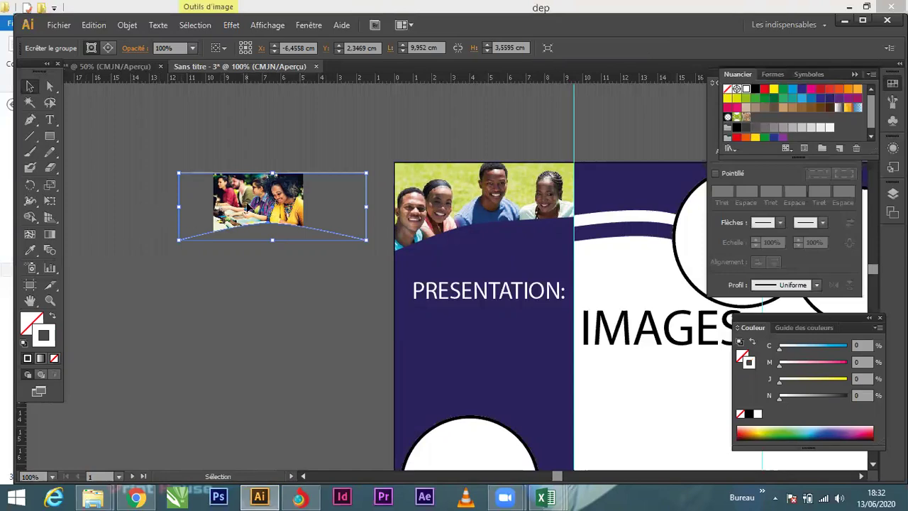
Step: Isolate the clipped group, enlarge the downloadfile-16 photo proportionally to fill the curved mask, reposition it, and leave isolation mode
double_click(248, 206)
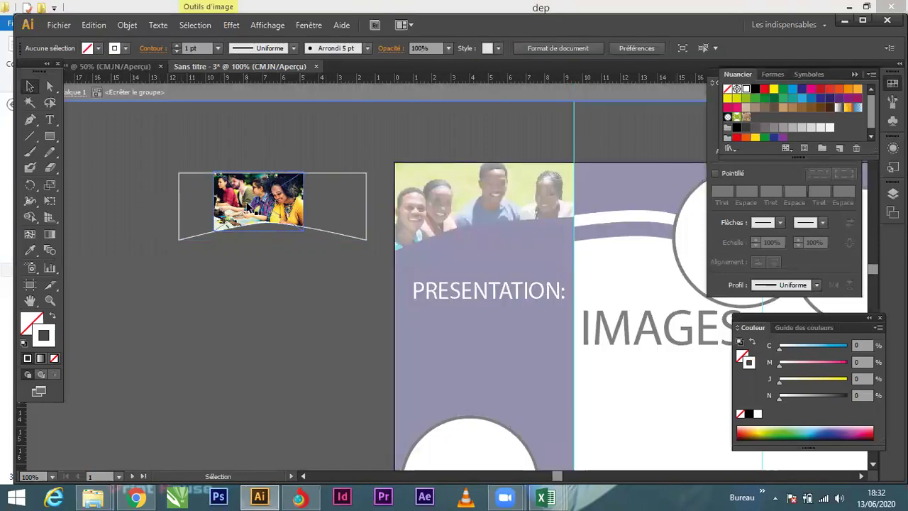
click(273, 202)
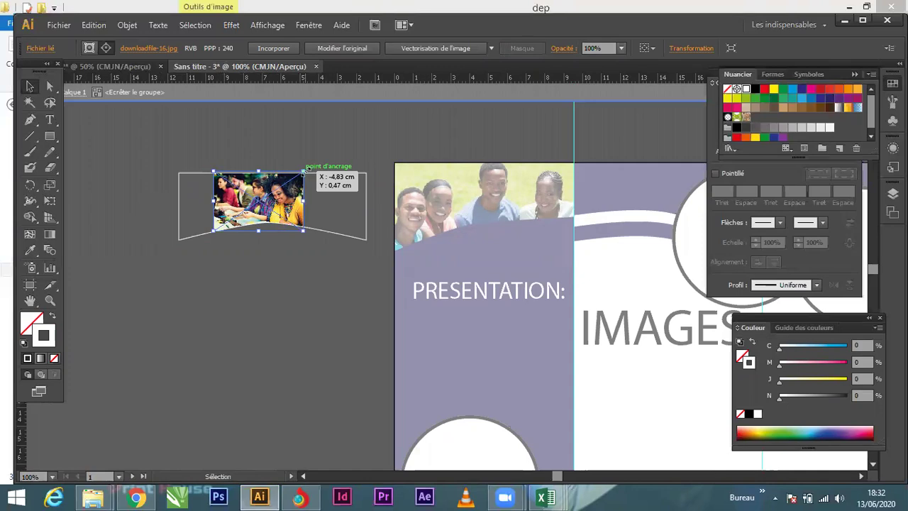
key(shift)
drag(324, 164, 444, 132)
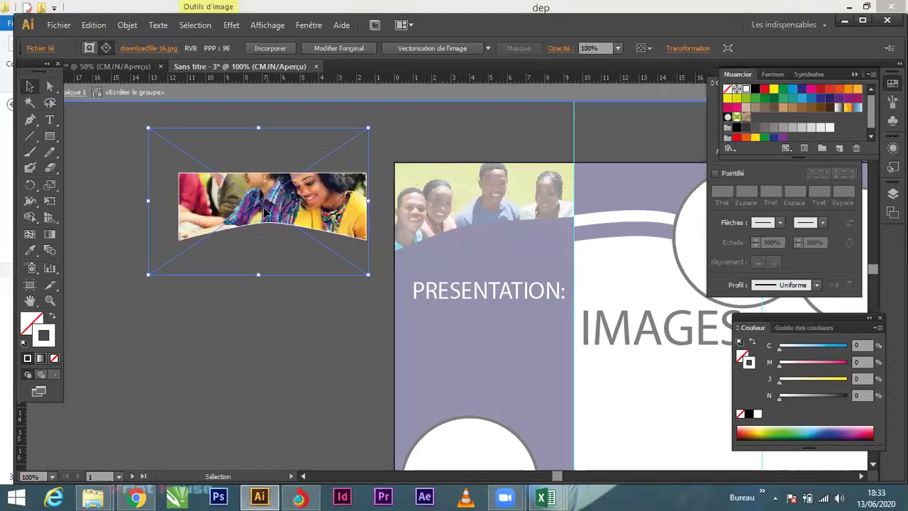
drag(272, 200, 301, 195)
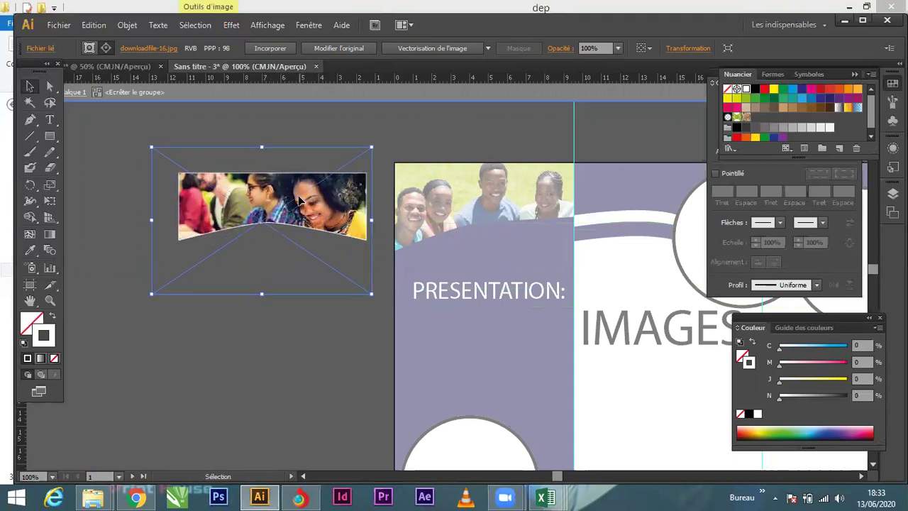
click(251, 316)
double_click(227, 331)
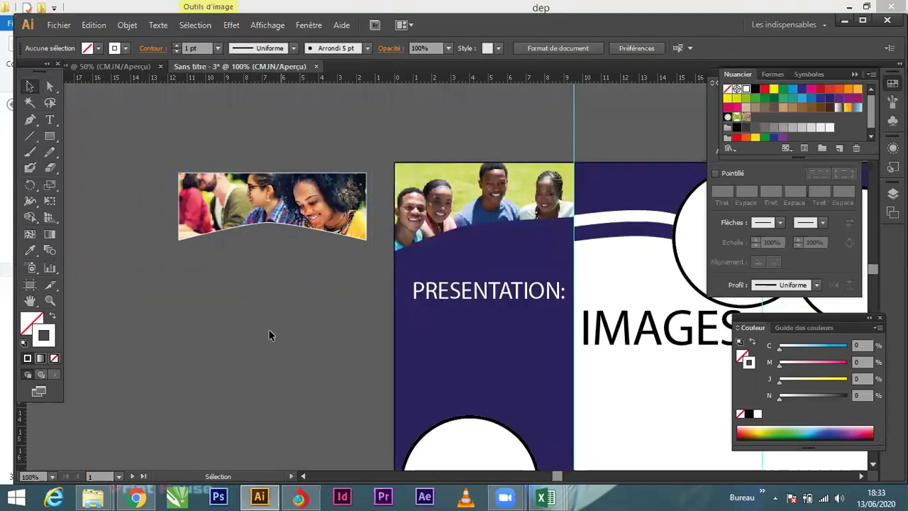
Step: Move the clipped downloadfile-16 photo to the upper edge of the IMAGES panel, between the two guides
scroll(264, 331, down, 1)
click(269, 248)
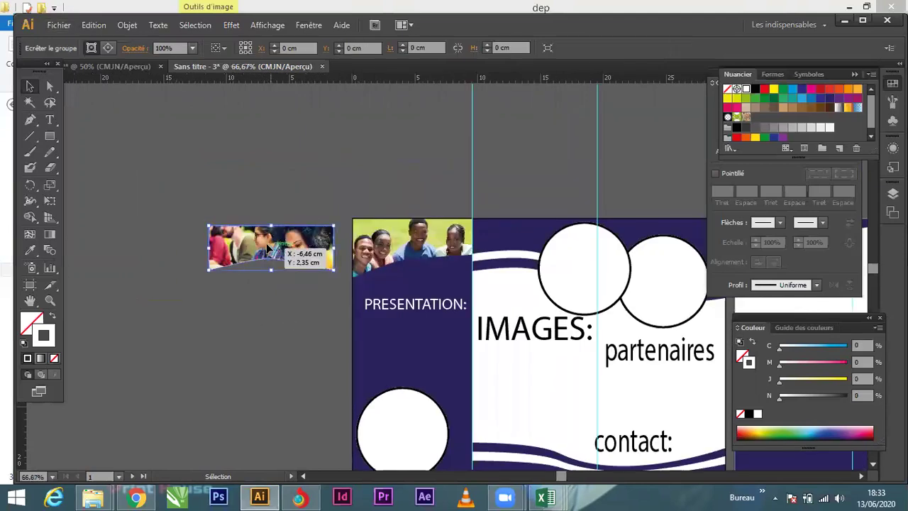
drag(303, 241, 529, 234)
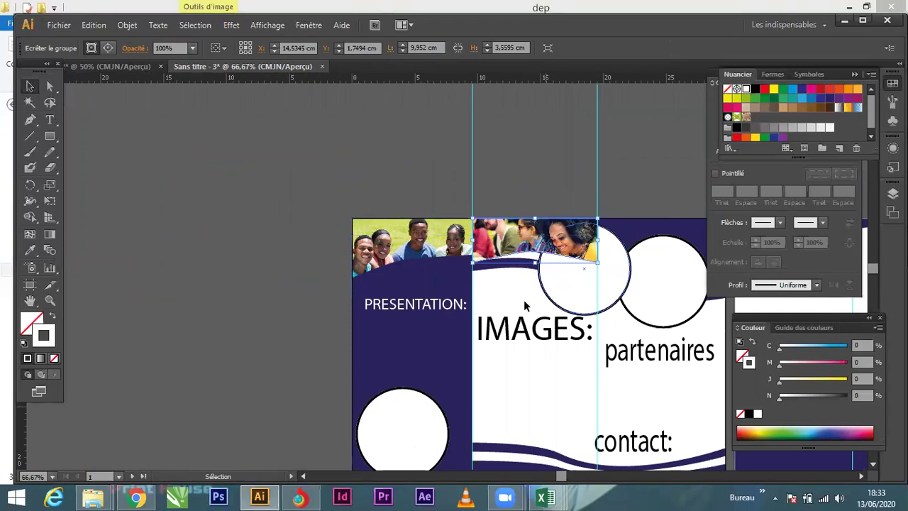
Step: Reduce the height of the clipped photo on the IMAGES panel to about 2.88 cm, keeping its upper edge in place
scroll(589, 255, up, 2)
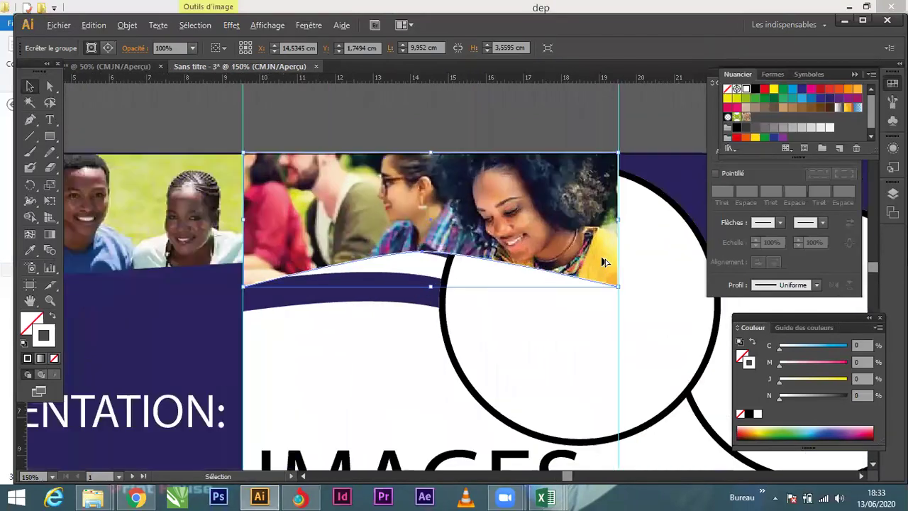
scroll(564, 265, down, 1)
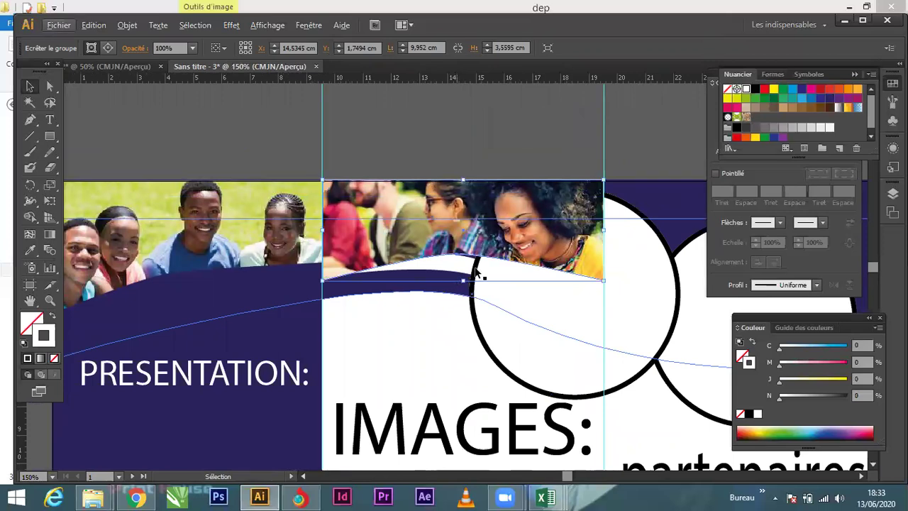
drag(464, 281, 461, 261)
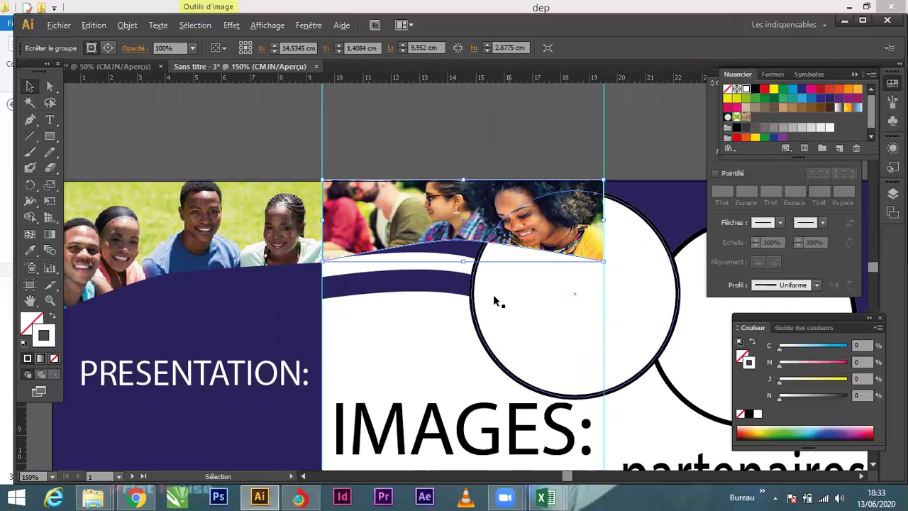
Step: Move the two overlapping white circles from the header area down below the IMAGES heading
scroll(495, 292, down, 2)
click(523, 332)
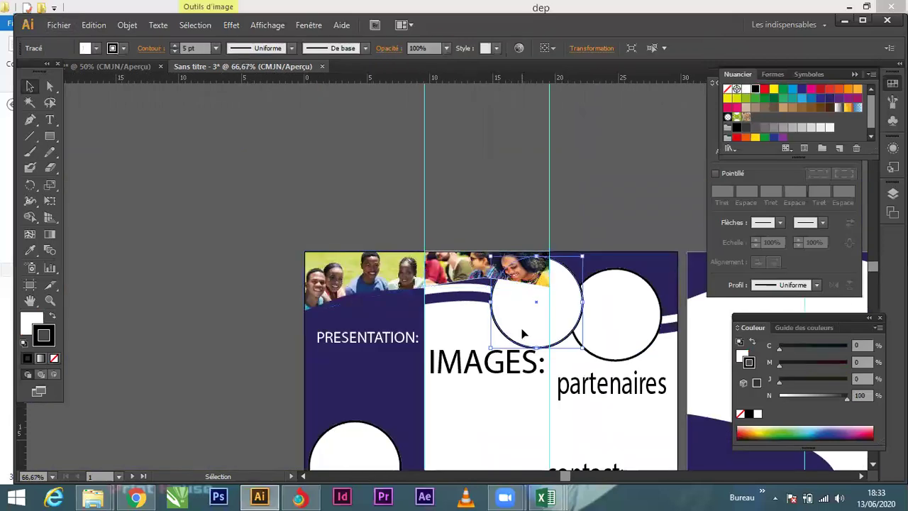
drag(544, 323, 485, 439)
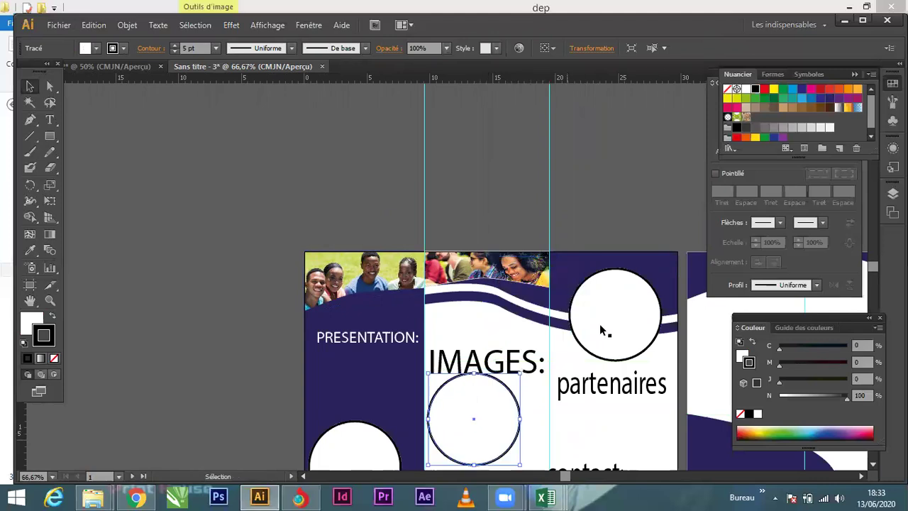
drag(601, 326, 538, 424)
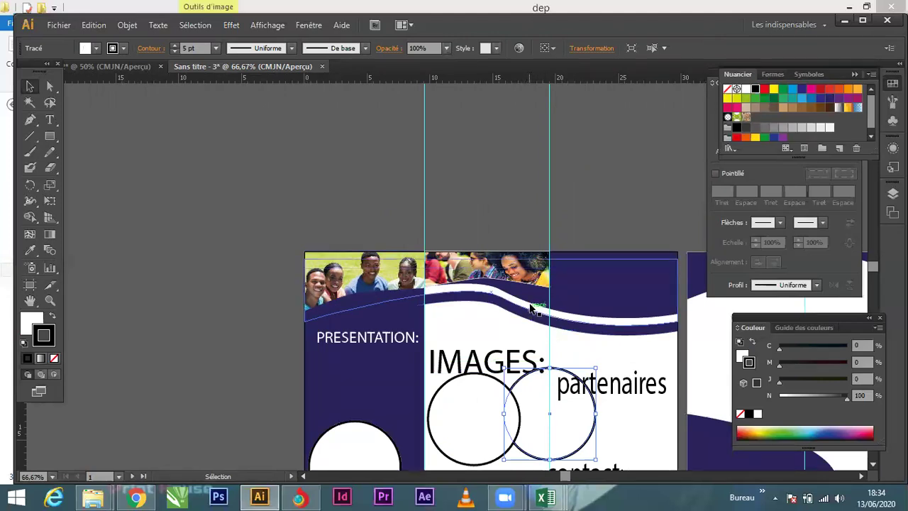
scroll(524, 308, up, 1)
scroll(538, 298, up, 1)
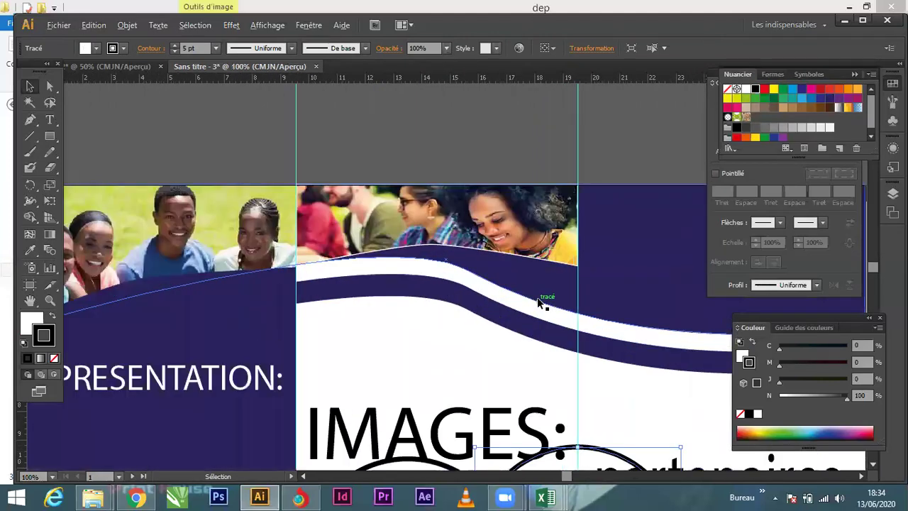
scroll(417, 282, down, 1)
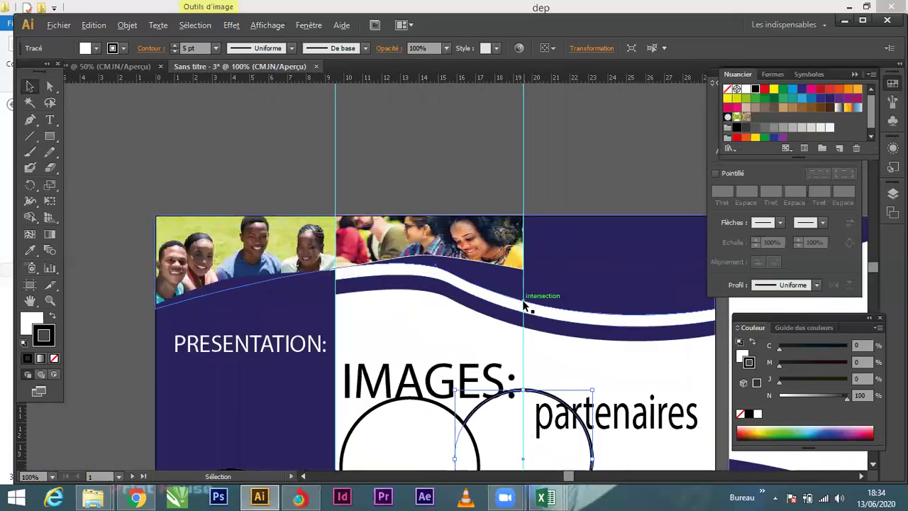
scroll(524, 307, up, 1)
scroll(487, 294, down, 2)
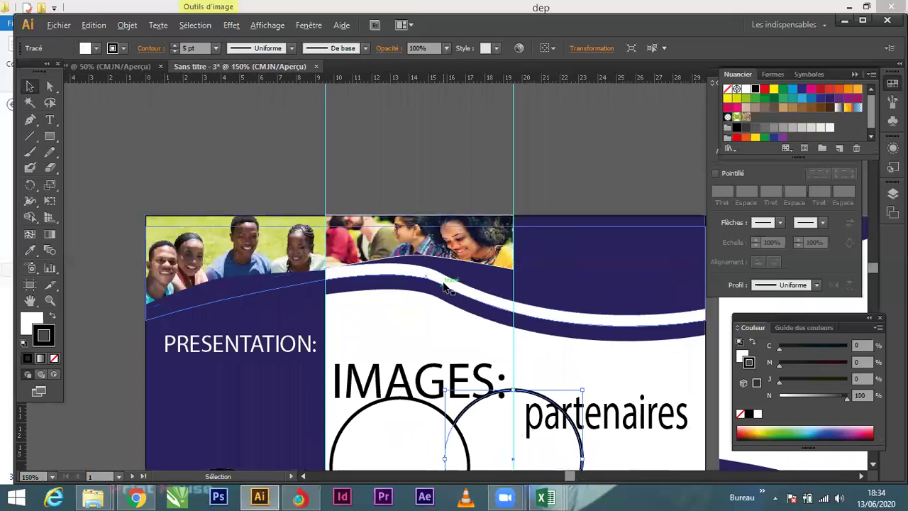
Step: Draw a white rectangle with a black 5 pt stroke across the header of the partenaires panel, from the guide to the page edge
click(535, 200)
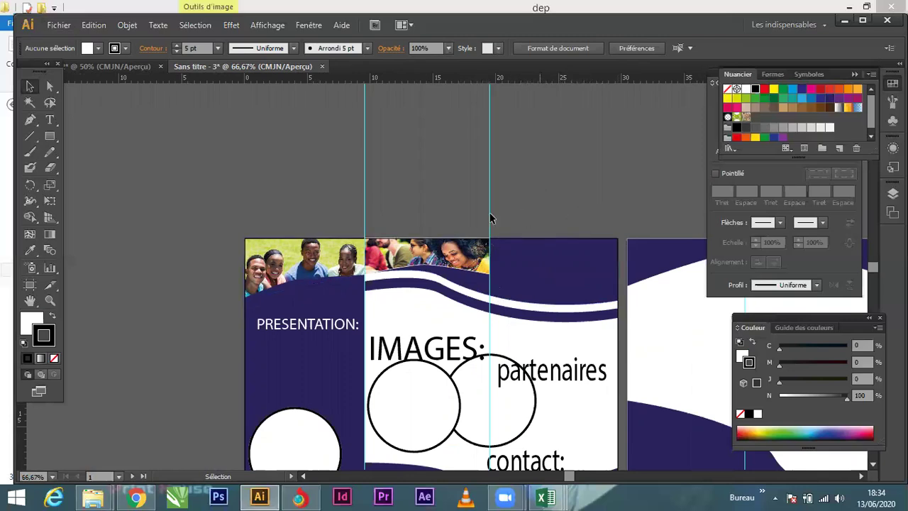
click(54, 135)
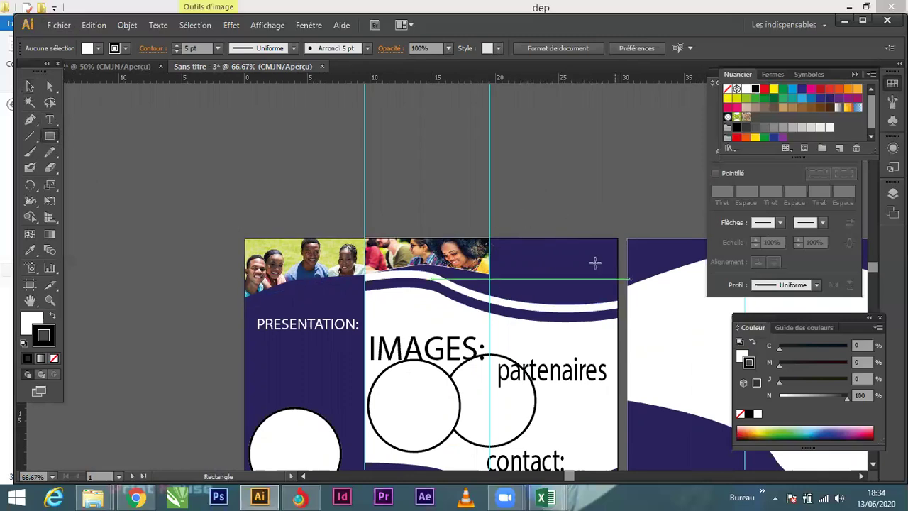
drag(488, 240, 616, 300)
click(30, 86)
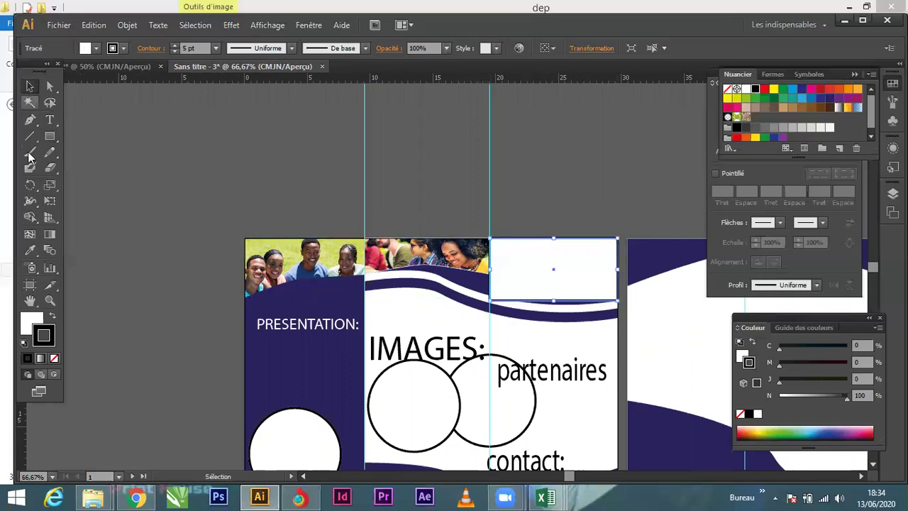
Step: Add an anchor point midway along the rectangle's lower edge and pull it down about 0.9 cm to form a downward curve
click(29, 121)
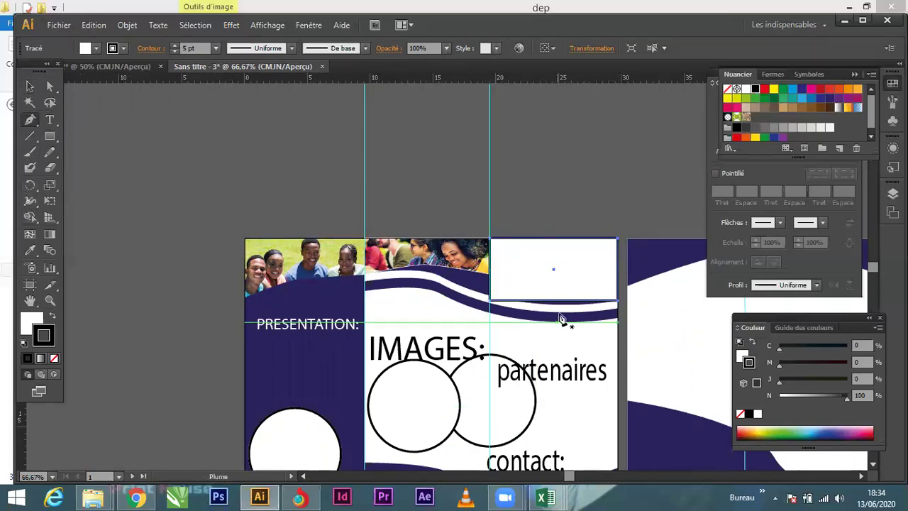
scroll(560, 319, up, 2)
click(557, 284)
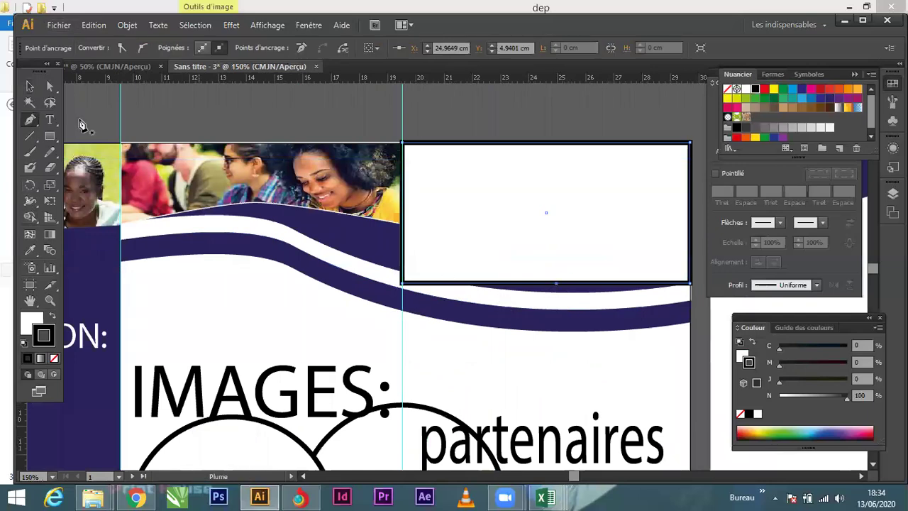
click(50, 86)
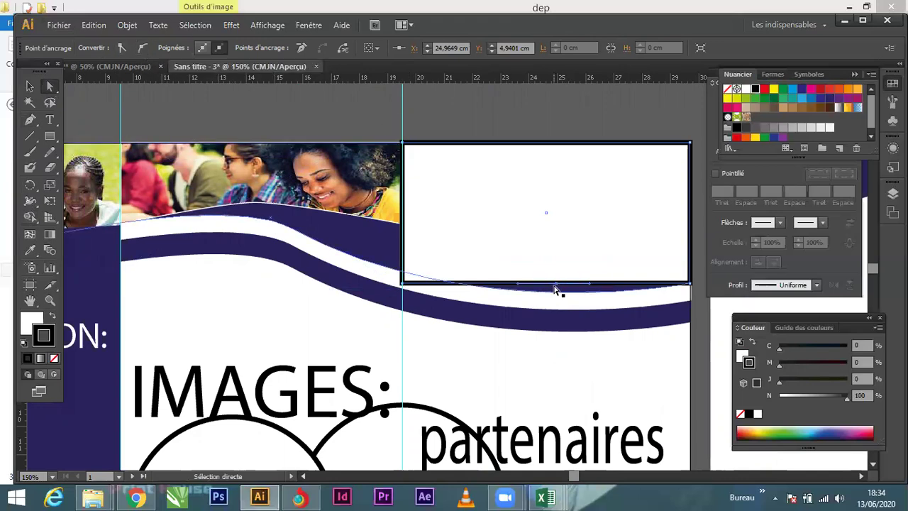
drag(556, 283, 546, 310)
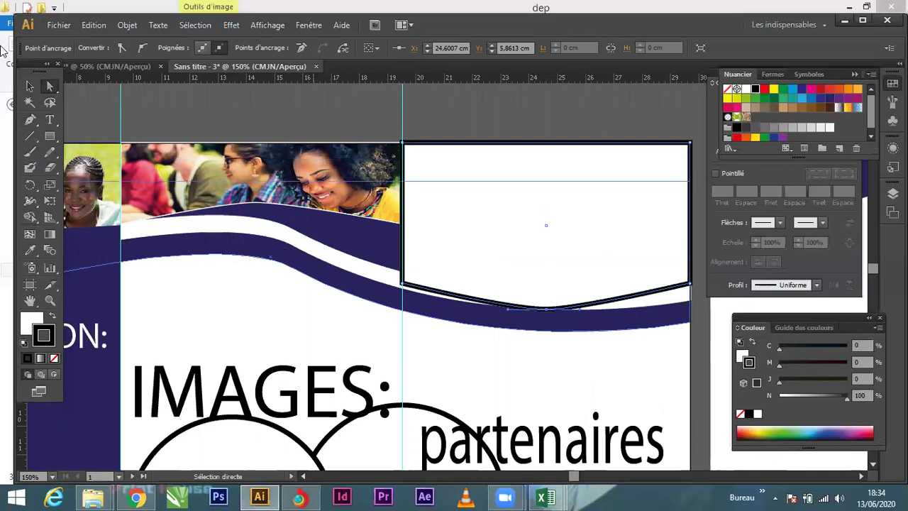
Step: Slightly reduce the height of the curved white shape from its lower edge and deselect it
click(29, 88)
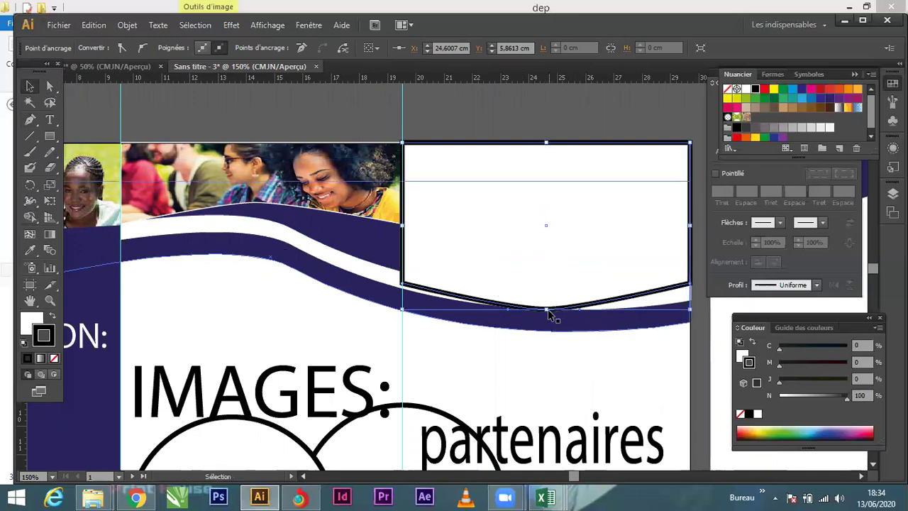
drag(546, 310, 546, 299)
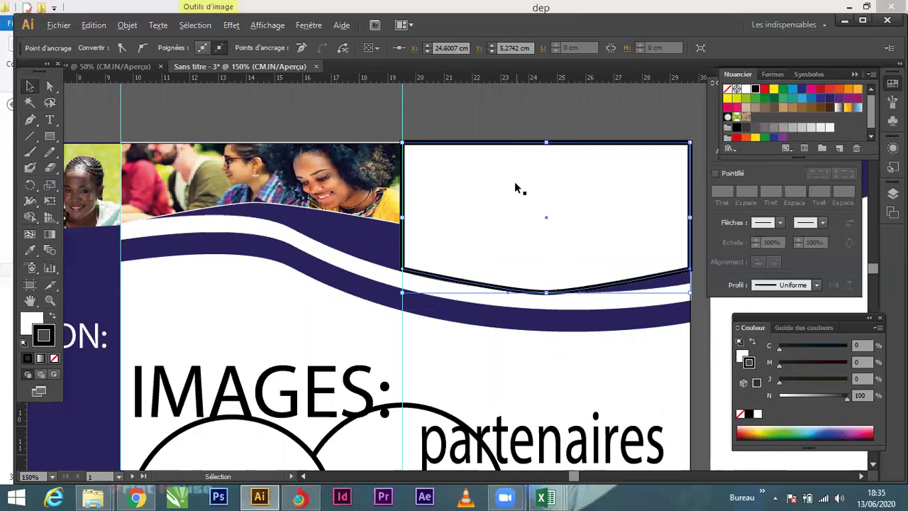
key(ctrl+minus)
click(544, 130)
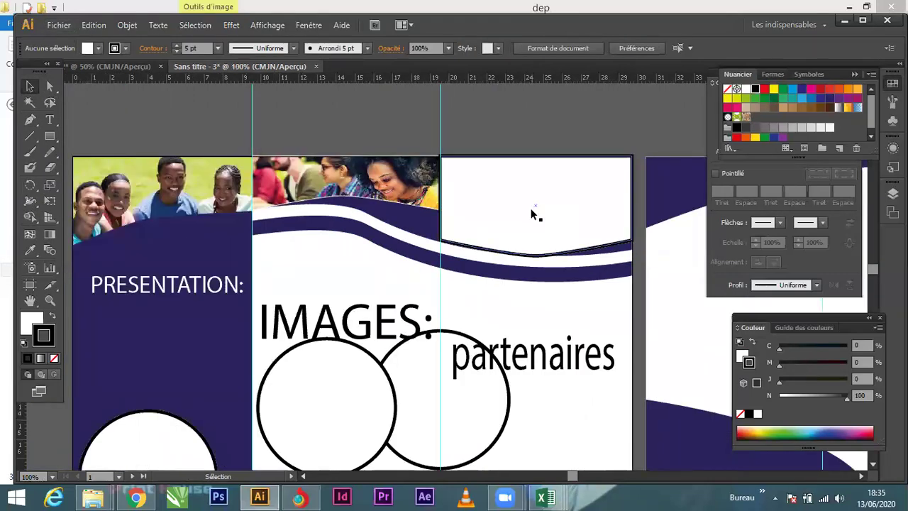
Step: Move the curved white shape off the artboard, into the empty space beside the PRESENTATION panel
scroll(529, 260, down, 2)
drag(532, 233, 219, 219)
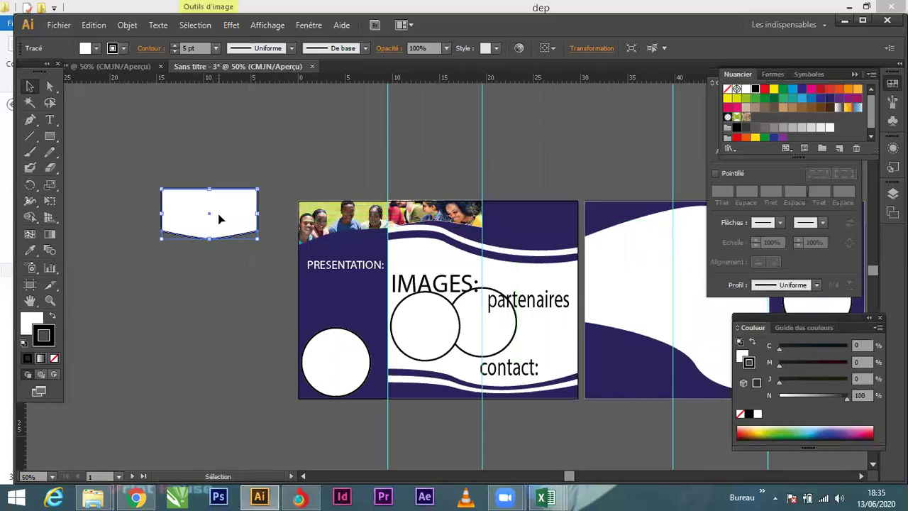
click(246, 328)
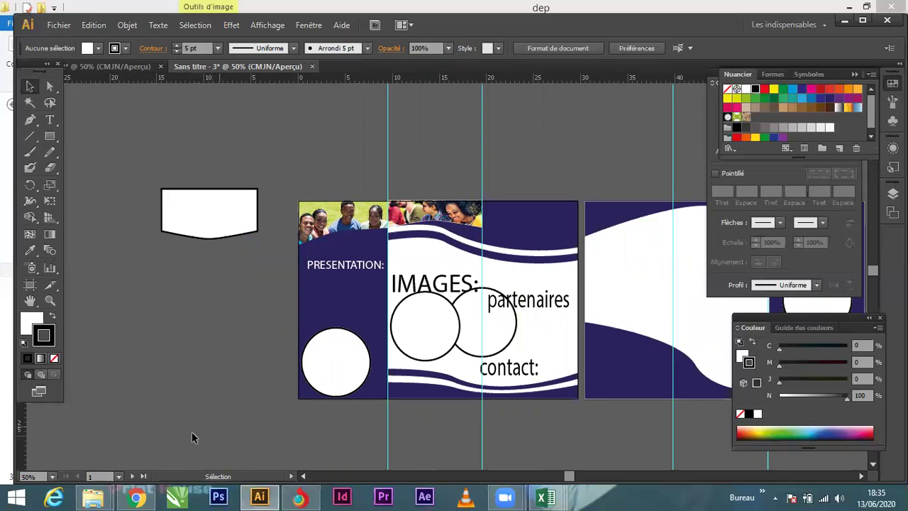
Step: Place the photo téléchargement (2) from the dep folder in the Illustrator document and position it over the white curved shape
mouse_move(98, 495)
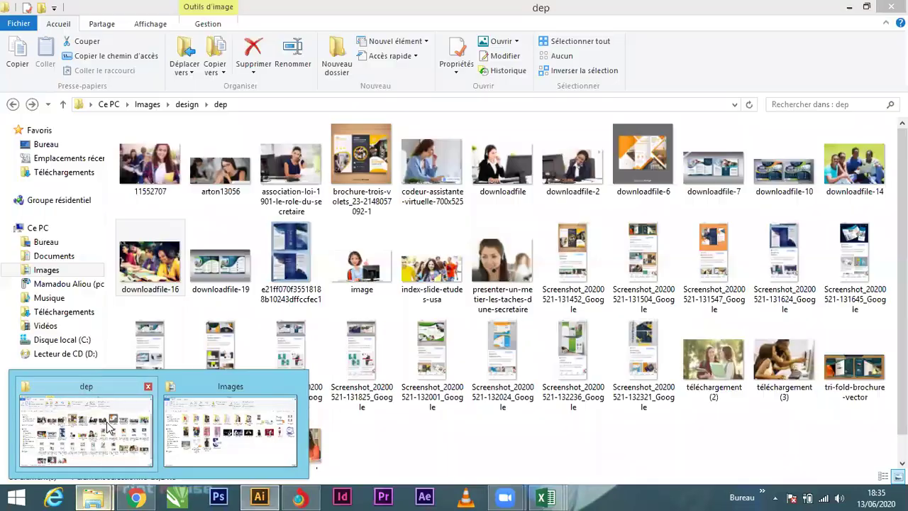
click(107, 424)
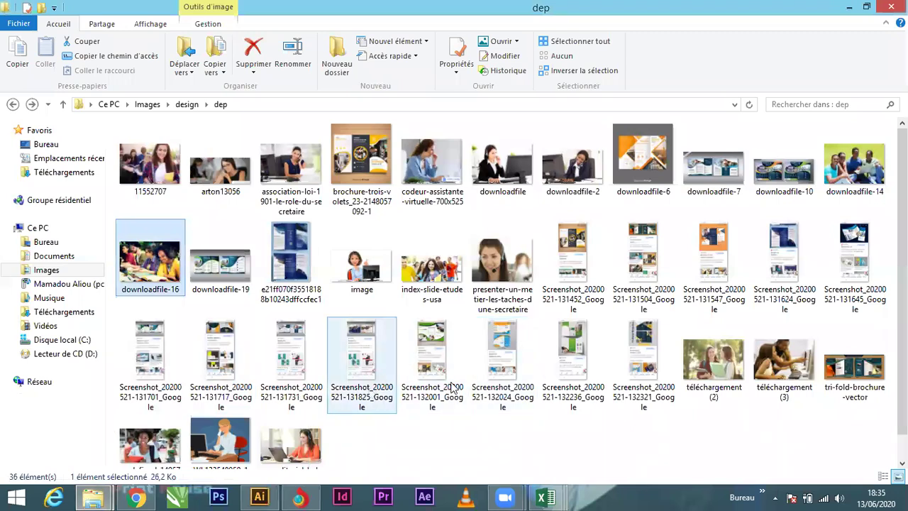
click(709, 362)
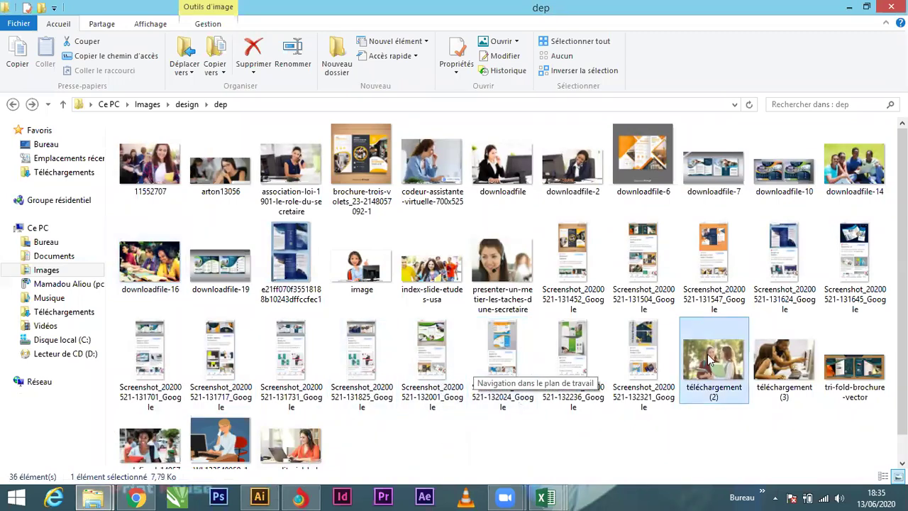
drag(531, 371, 241, 221)
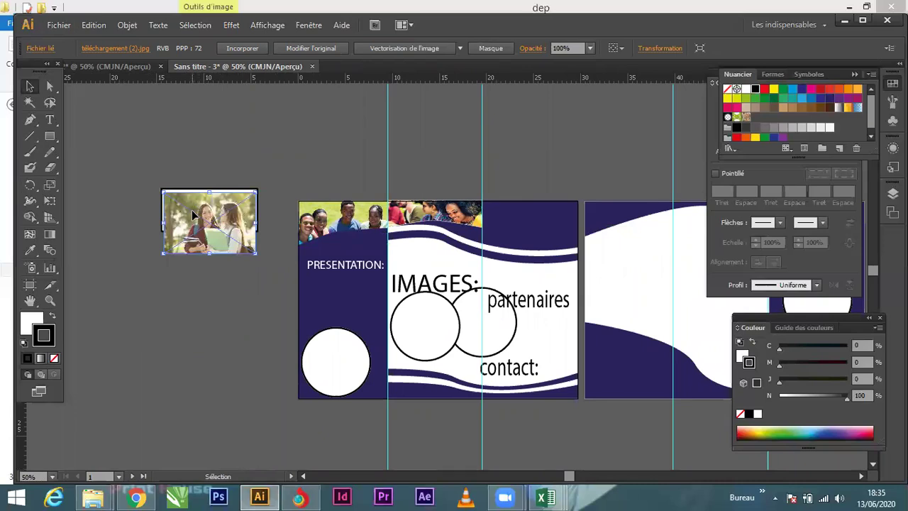
Step: Send the placed photo téléchargement (2) to the back, behind the curved white shape
scroll(180, 202, up, 2)
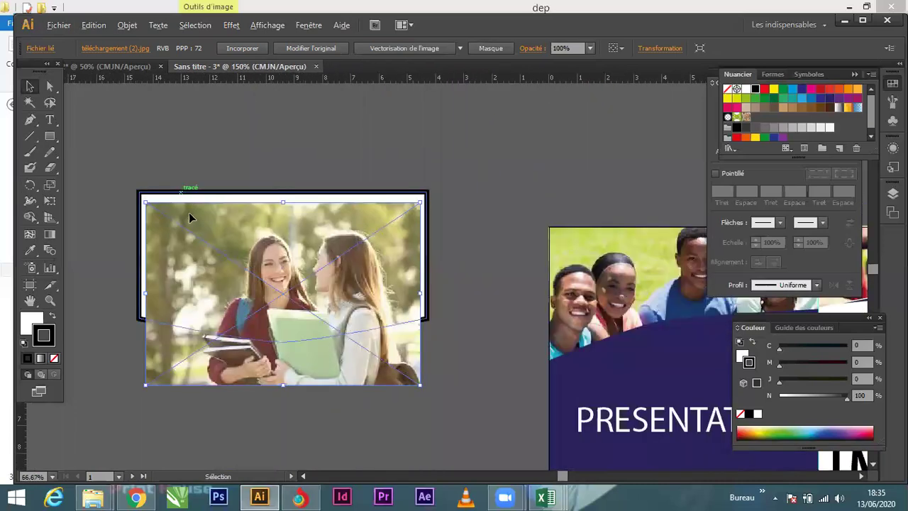
right_click(282, 257)
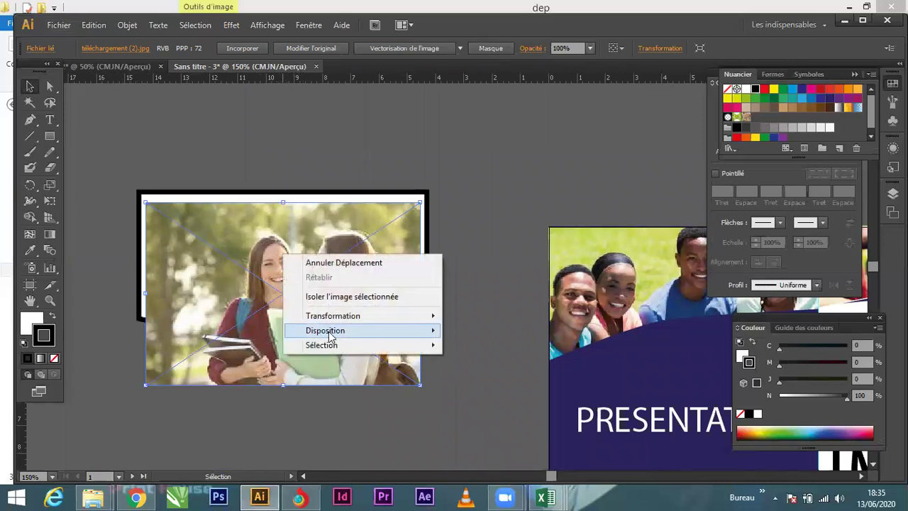
mouse_move(328, 335)
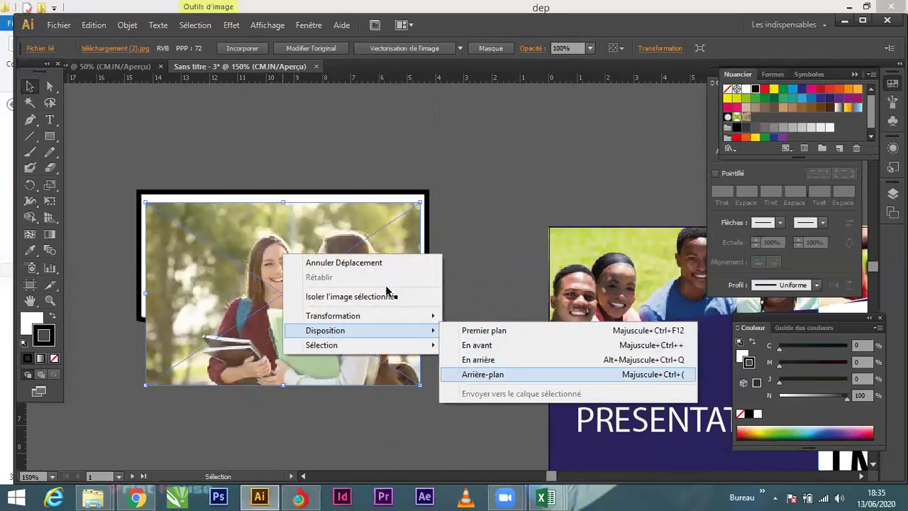
click(483, 374)
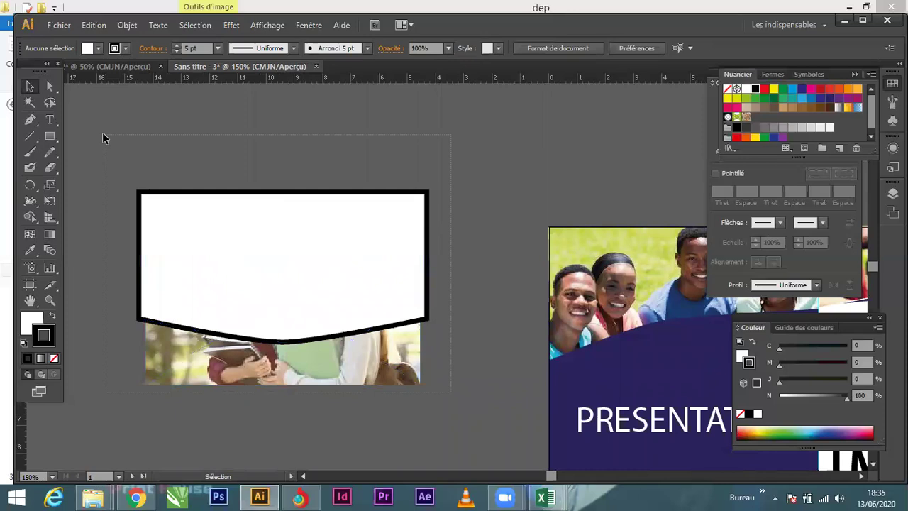
Step: Make a clipping mask from the curved shape and the photo, and give the clipped group a black outline
drag(103, 136, 204, 210)
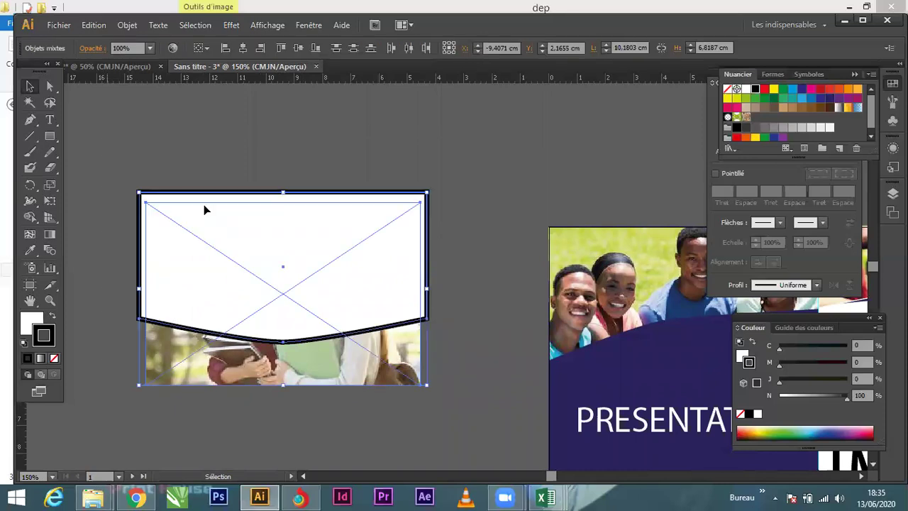
right_click(240, 231)
click(284, 310)
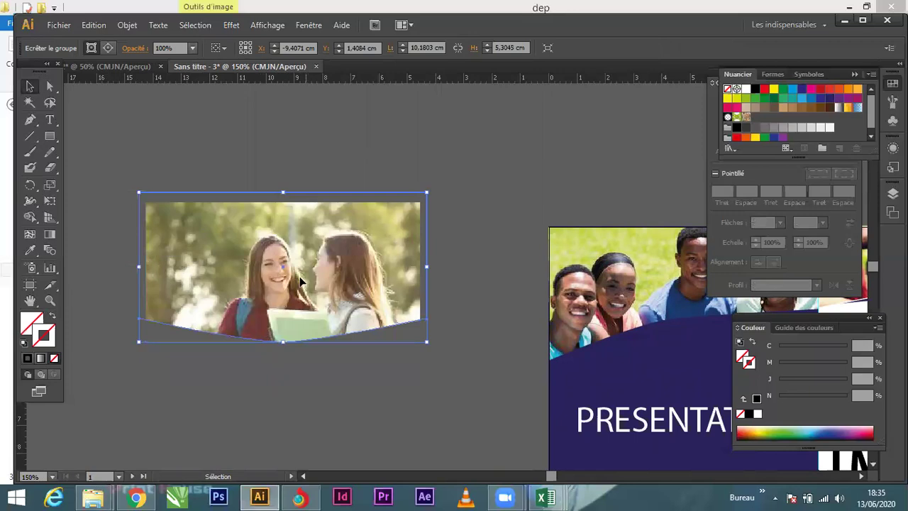
click(29, 358)
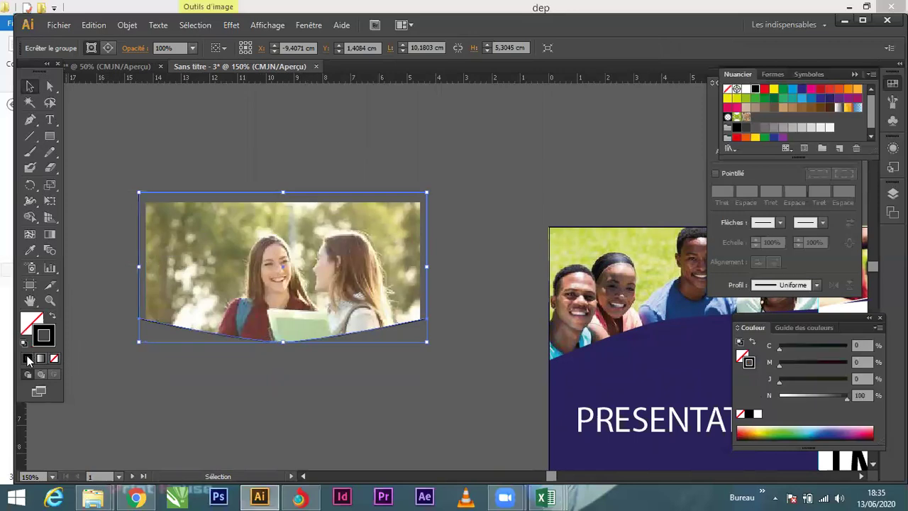
click(208, 383)
Step: Enlarge and reposition the photo inside its clipping mask so that it fills the whole curved shape
double_click(264, 257)
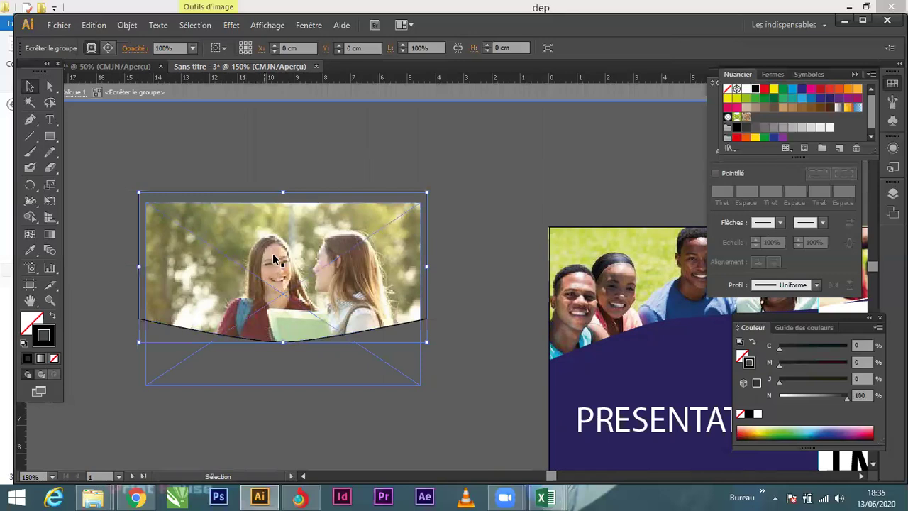
drag(280, 255, 284, 233)
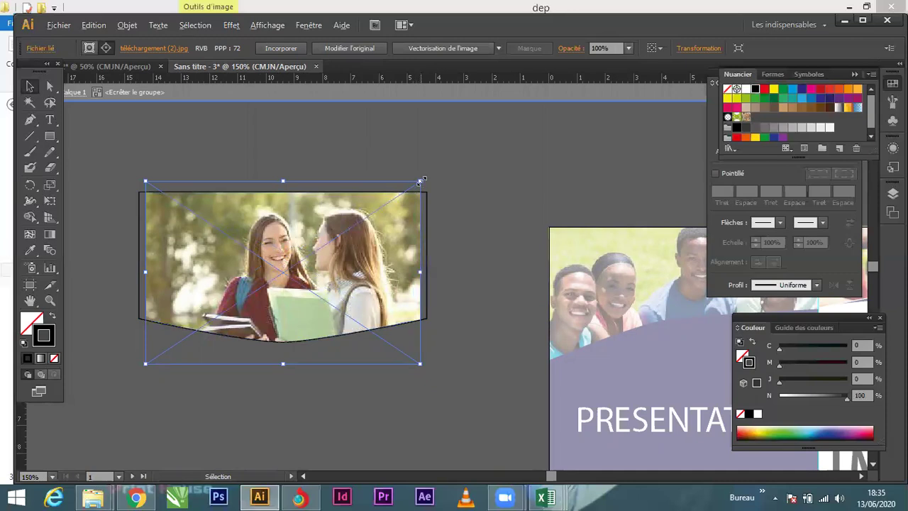
drag(420, 181, 444, 157)
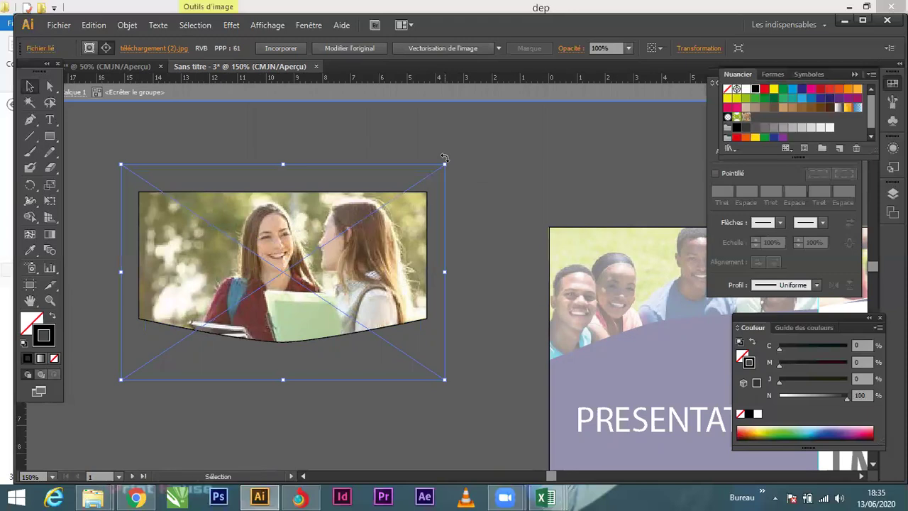
drag(318, 277, 297, 283)
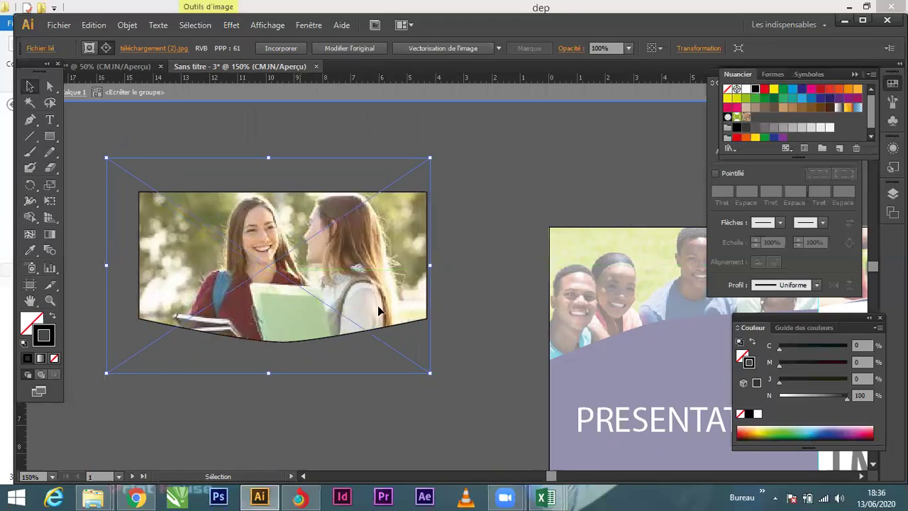
double_click(456, 240)
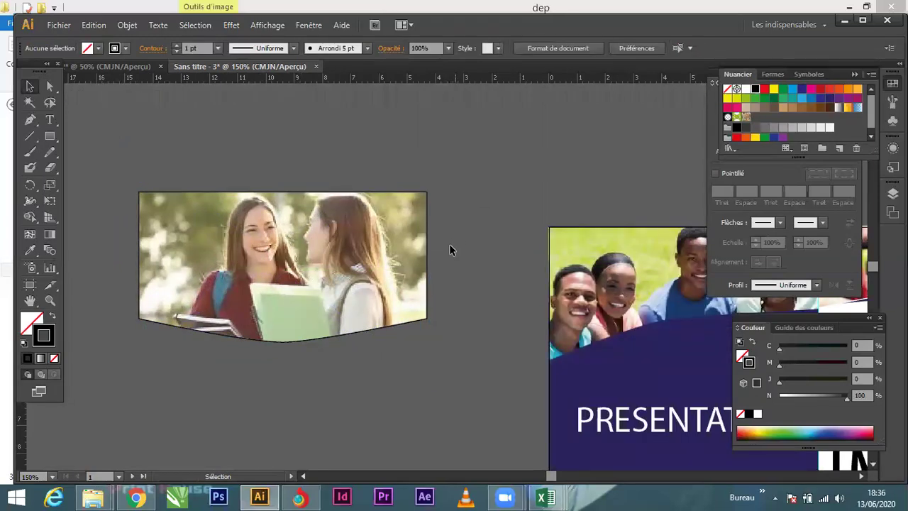
Step: Move the clipped photo to the top of the partenaires panel, fitted between the guide and the artboard edge, and deselect it
scroll(256, 268, down, 3)
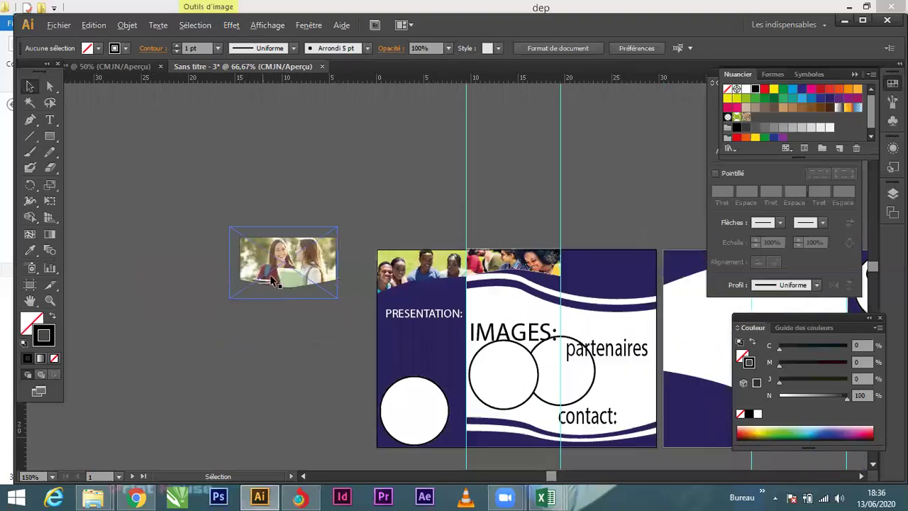
click(276, 271)
drag(276, 272, 625, 283)
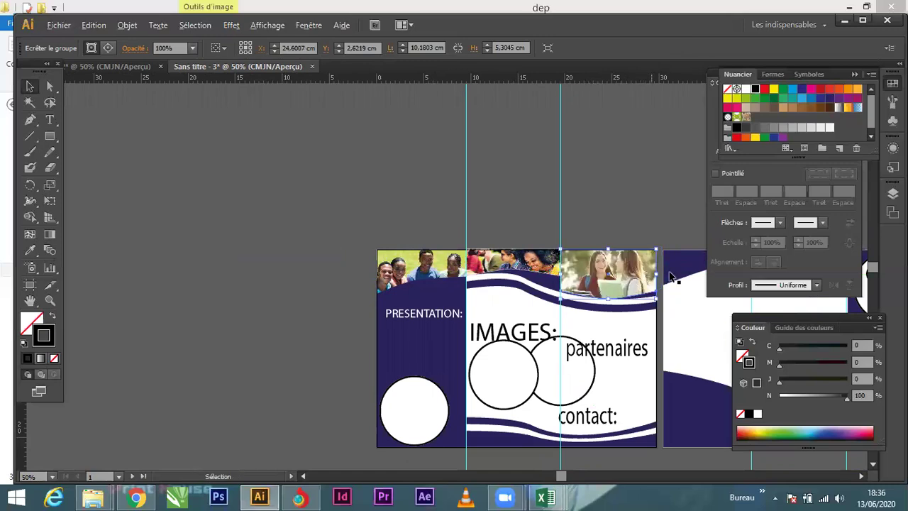
scroll(670, 277, up, 3)
scroll(630, 285, up, 1)
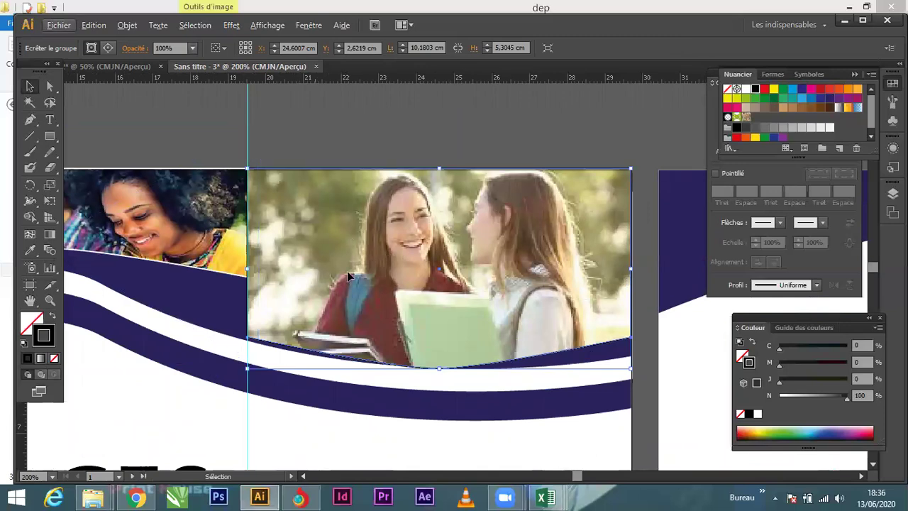
key(ctrl+minus)
key(ctrl+minus)
key(ctrl+minus)
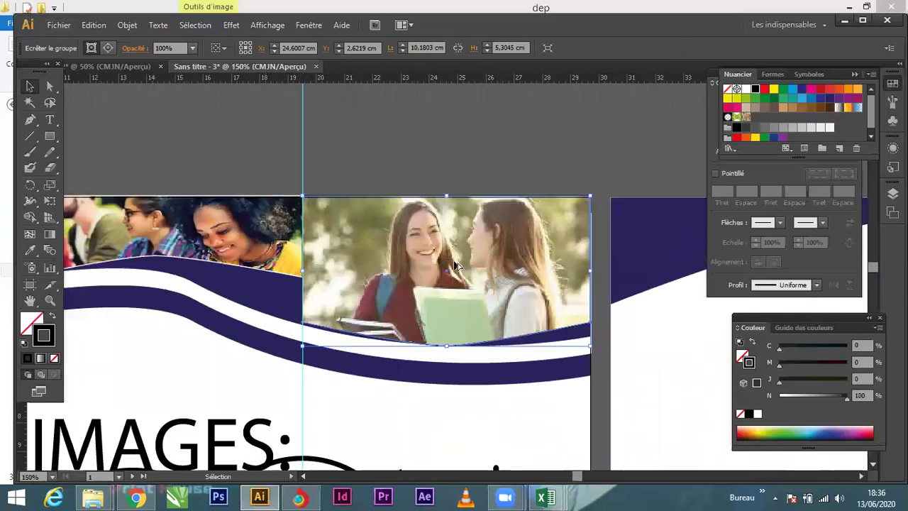
key(ctrl+shift+a)
scroll(469, 245, down, 2)
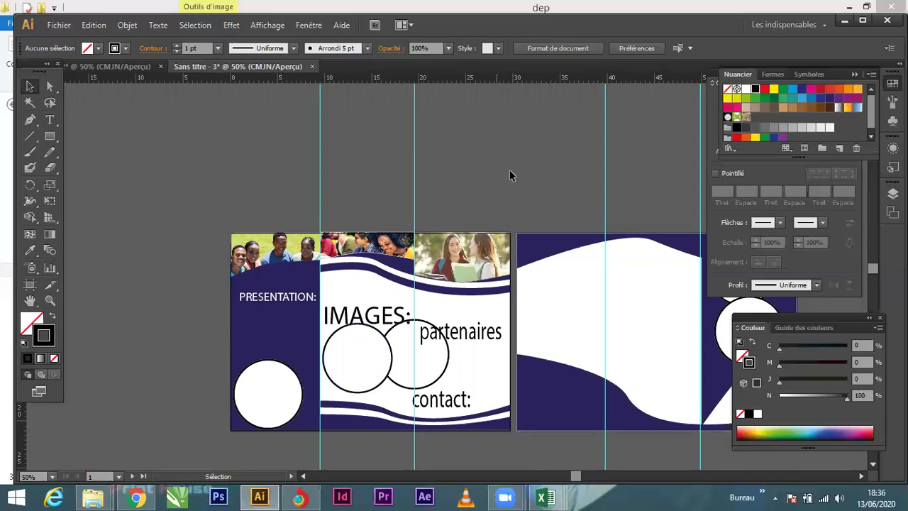
Step: Move the PRESENTATION heading up to just below its header photo and deselect it
click(280, 299)
drag(266, 292, 276, 286)
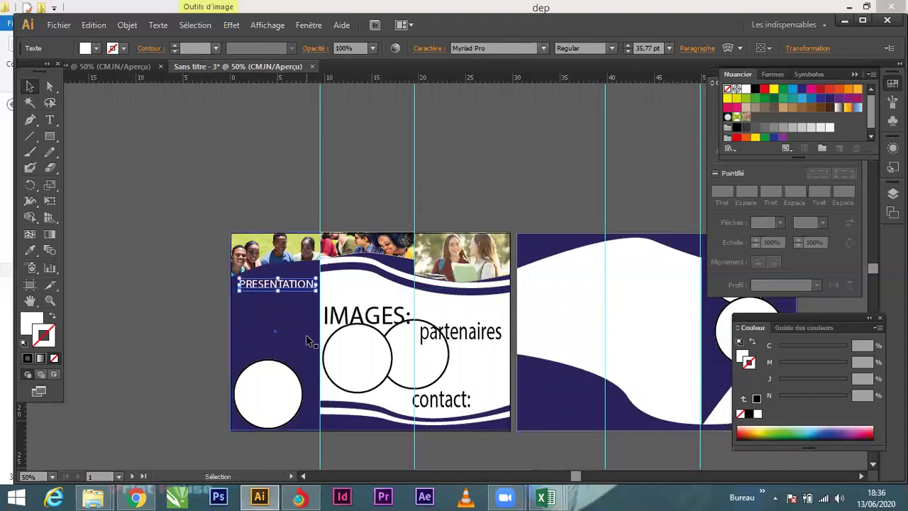
key(Up)
key(Up)
key(Up)
key(Up)
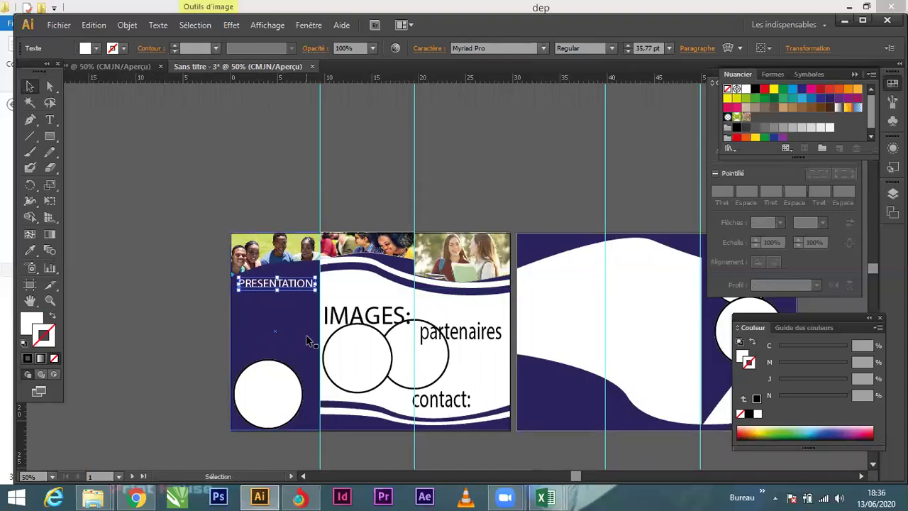
key(Left)
key(Up)
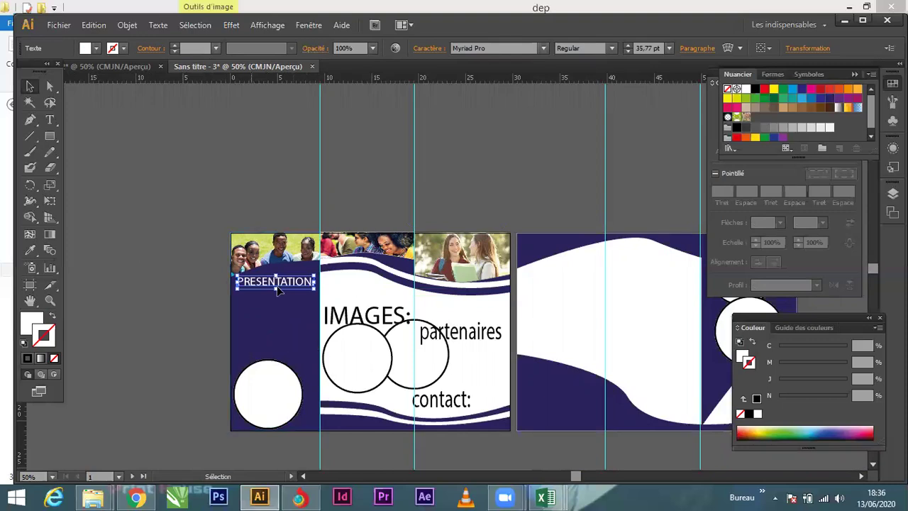
click(202, 287)
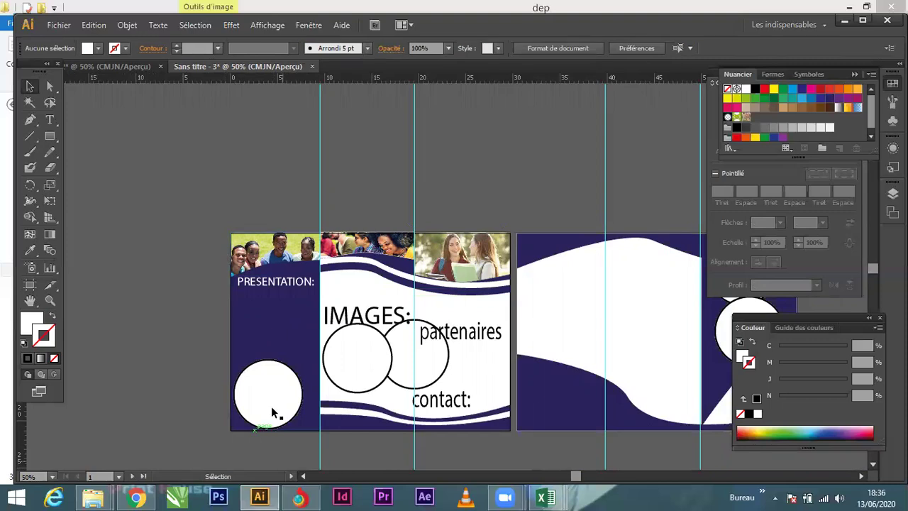
Step: Move the IMAGES heading up beneath the wave and arrange the panel's two circles as an overlapping diagonal pair below it
click(289, 412)
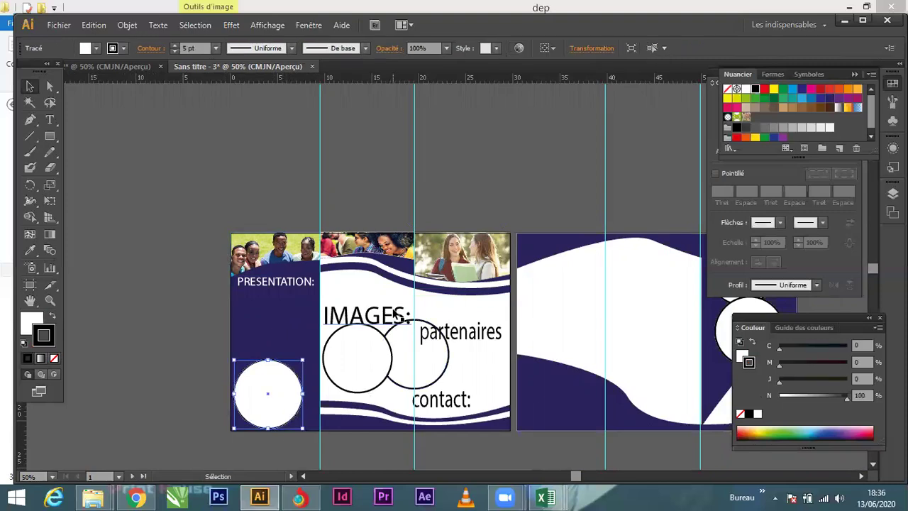
drag(386, 315, 387, 293)
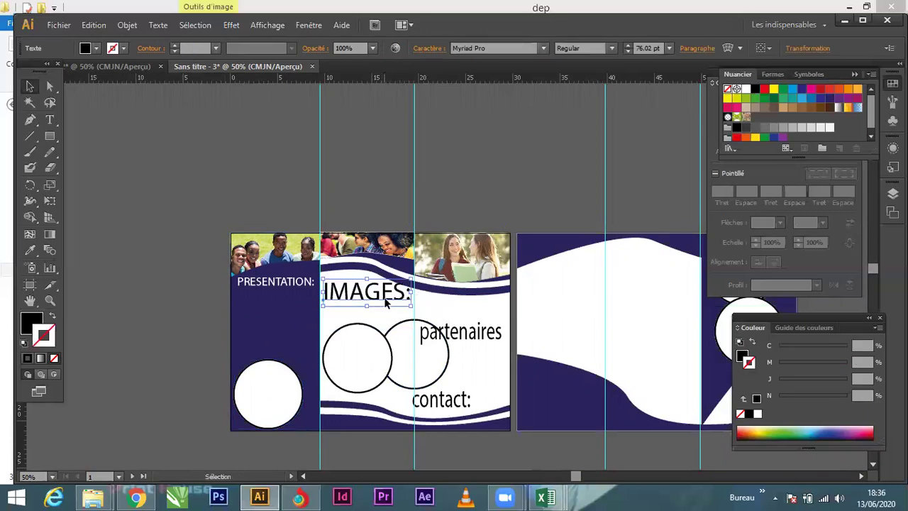
click(395, 351)
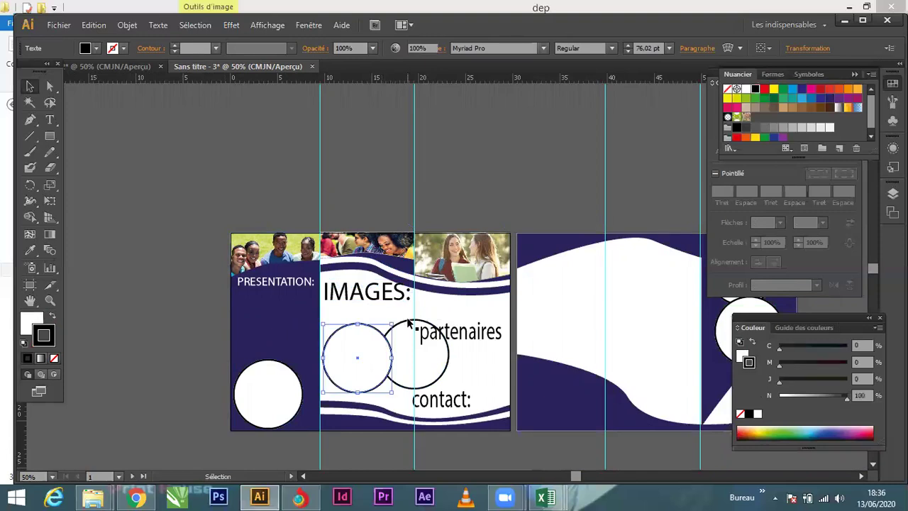
drag(434, 364, 399, 342)
drag(368, 385, 368, 400)
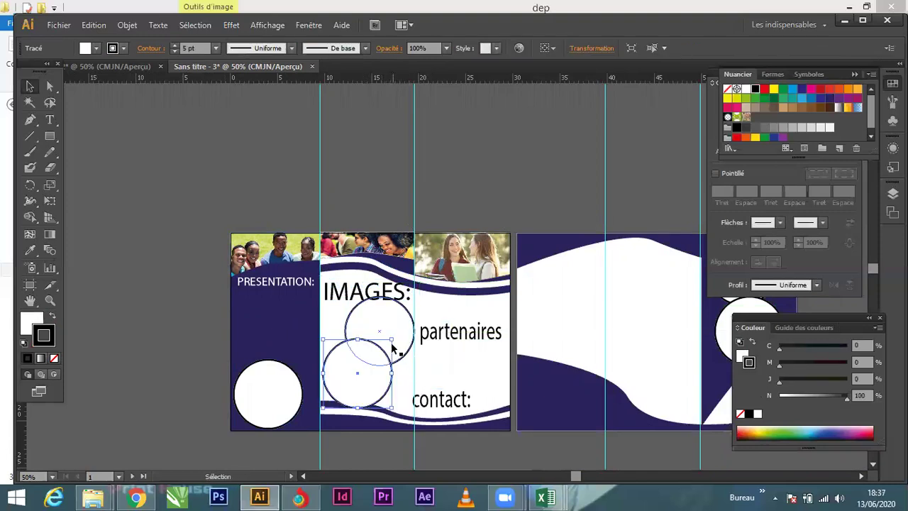
drag(402, 332, 402, 346)
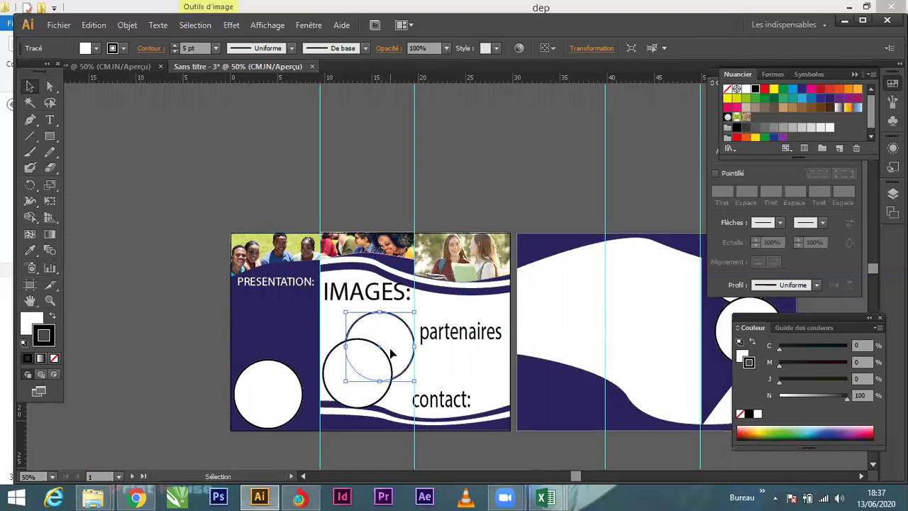
Step: Move the front circle of the IMAGES panel off the artboard, beside the PRESENTATION panel, and deselect it
click(361, 371)
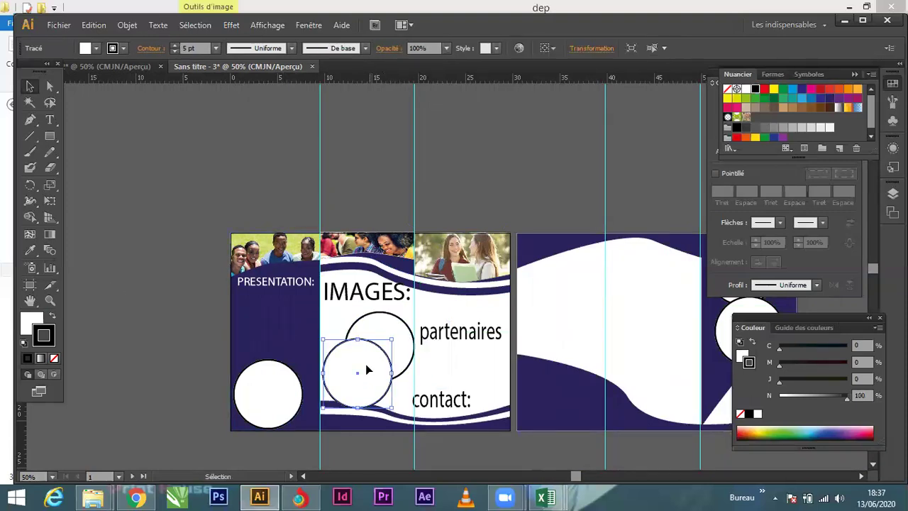
drag(367, 380, 157, 285)
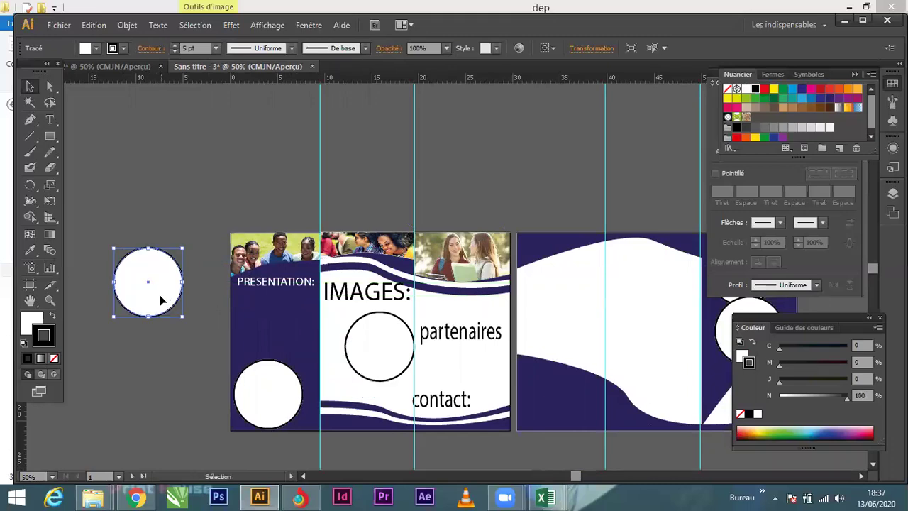
click(156, 353)
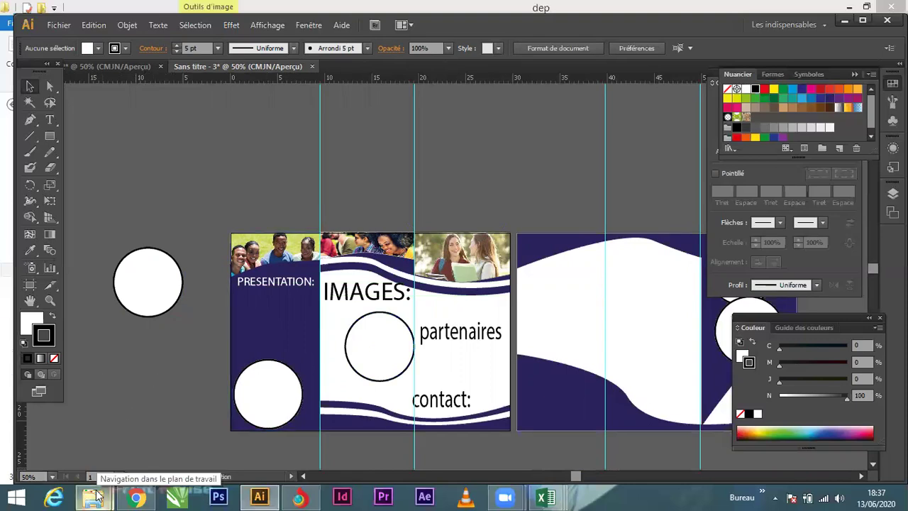
Step: Try to place a picture from the Images folder in the Illustrator document, near the circle beside the artboard
mouse_move(97, 497)
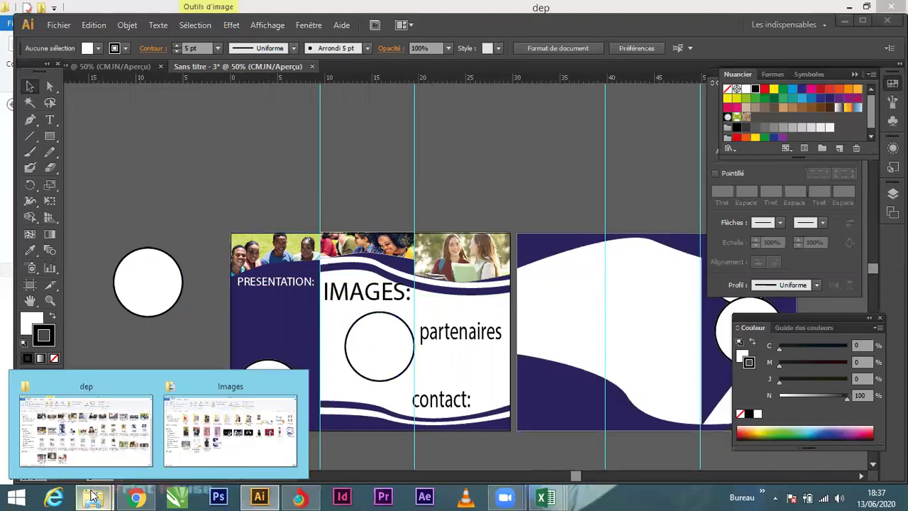
click(220, 434)
drag(293, 326, 164, 366)
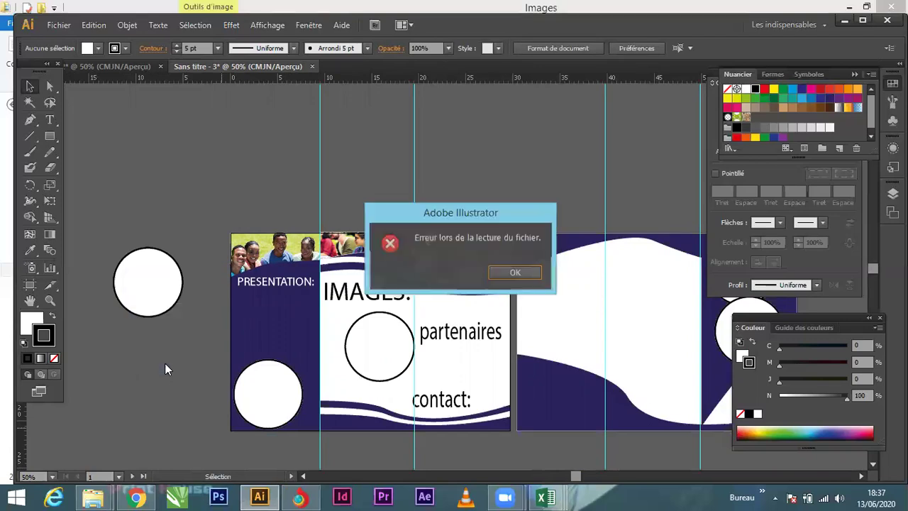
key(Return)
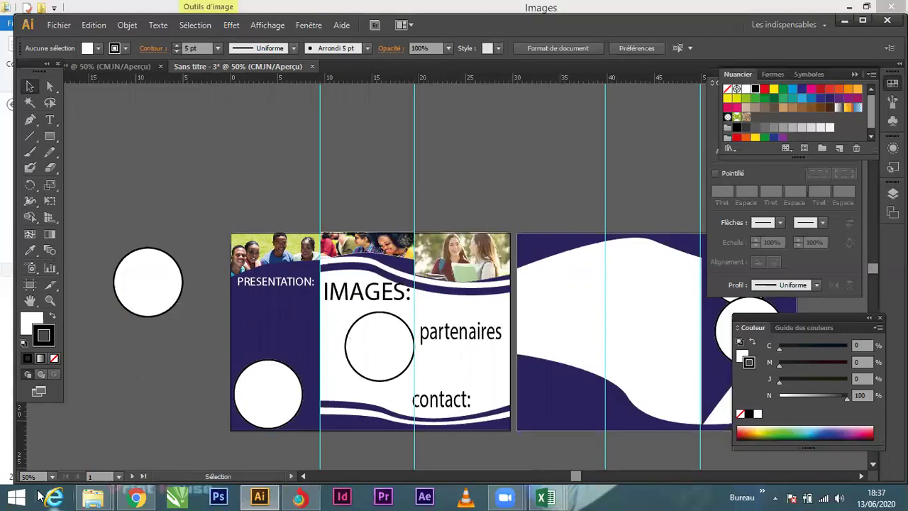
mouse_move(93, 496)
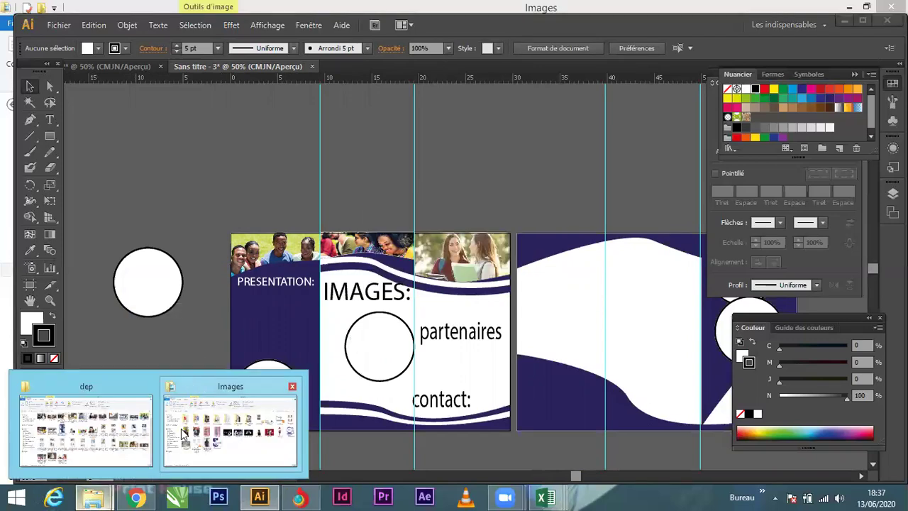
click(240, 440)
drag(290, 344, 175, 314)
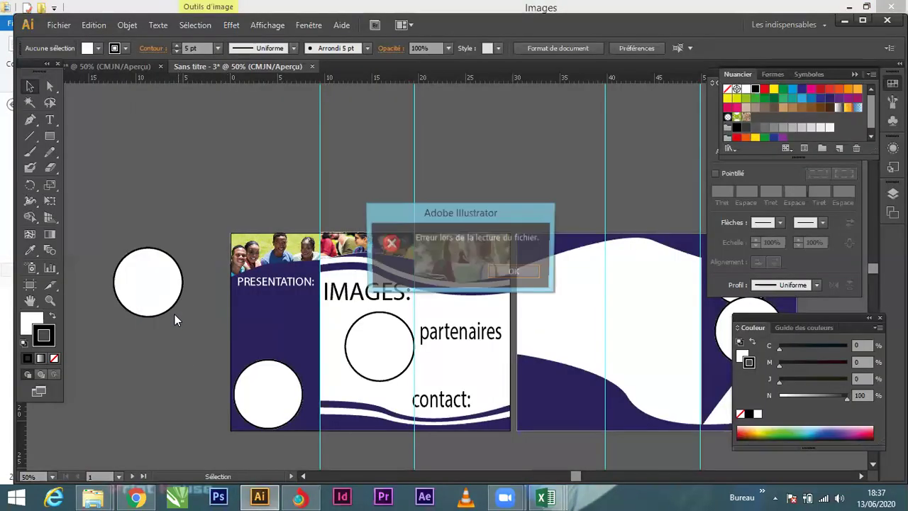
click(518, 273)
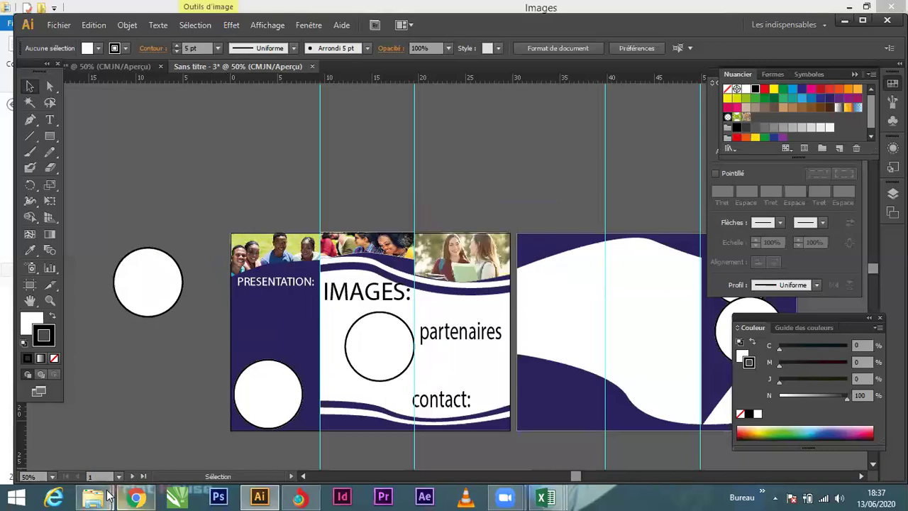
Step: Open the picture WhatsApp Image 2020-06-13 at 19.20.38 from the Images folder in Paint and save a PNG copy under the same name
mouse_move(103, 497)
click(214, 427)
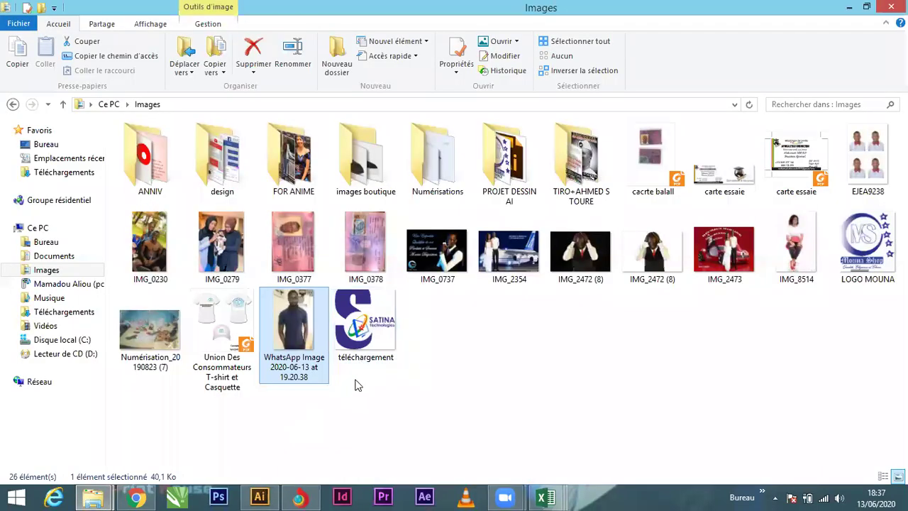
right_click(296, 362)
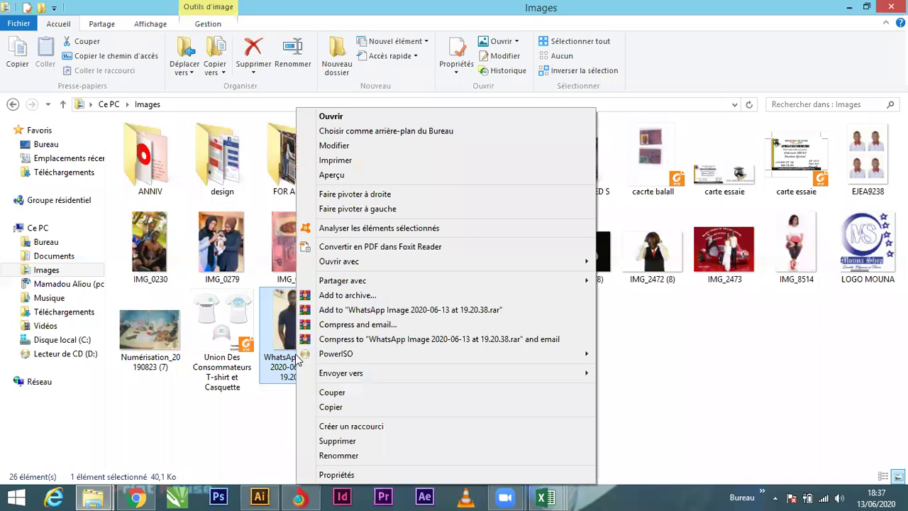
click(334, 145)
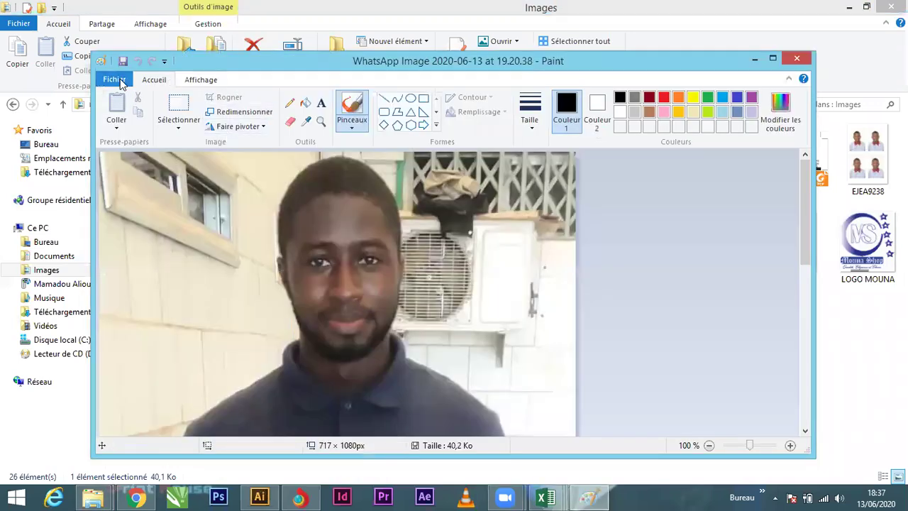
click(114, 79)
mouse_move(173, 182)
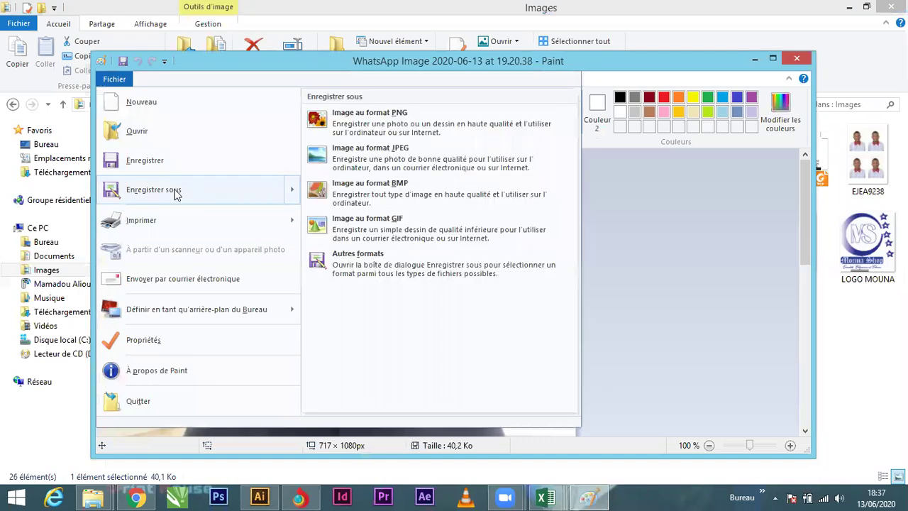
click(420, 112)
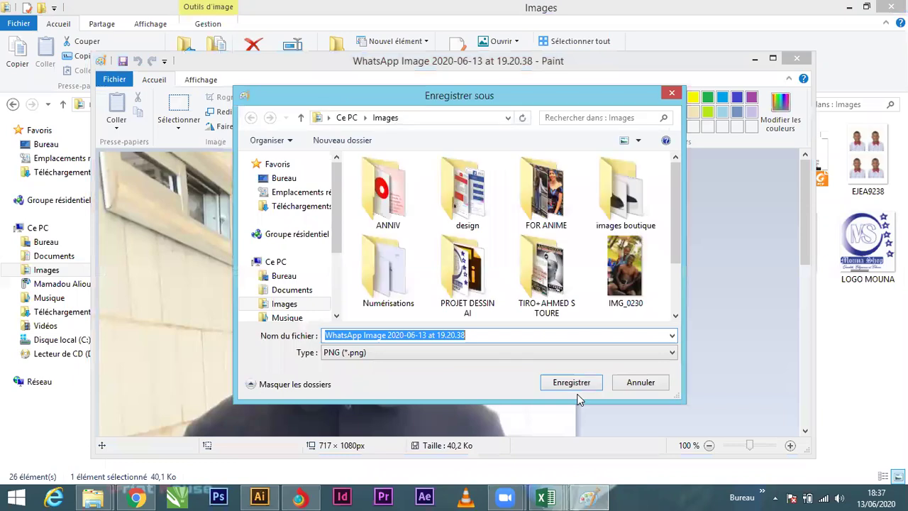
click(573, 383)
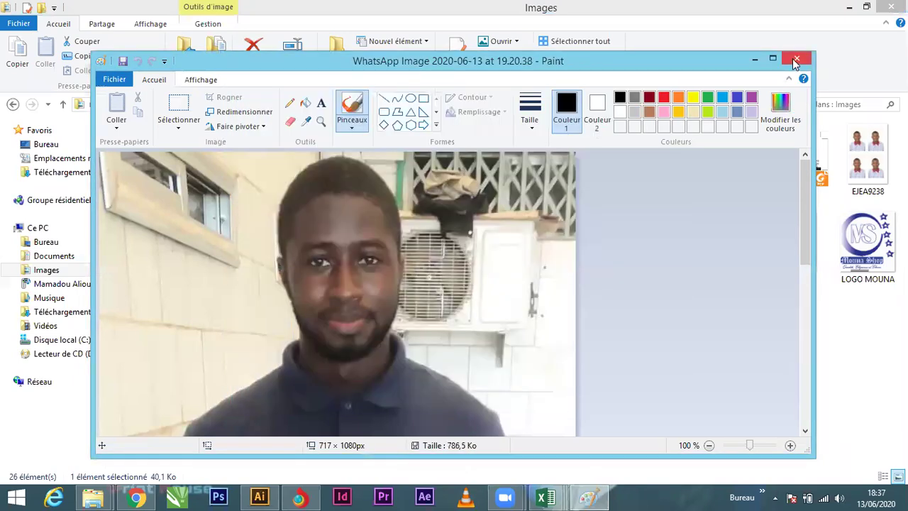
key(alt+F4)
Step: Place the PNG copy of the portrait in the Illustrator document and shrink it to fit inside the circle beside the artboard
click(453, 344)
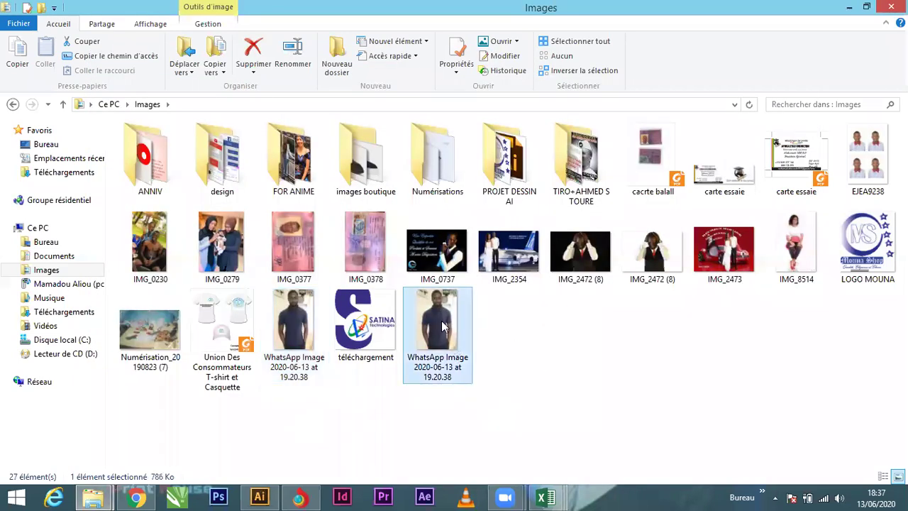
drag(430, 362, 141, 362)
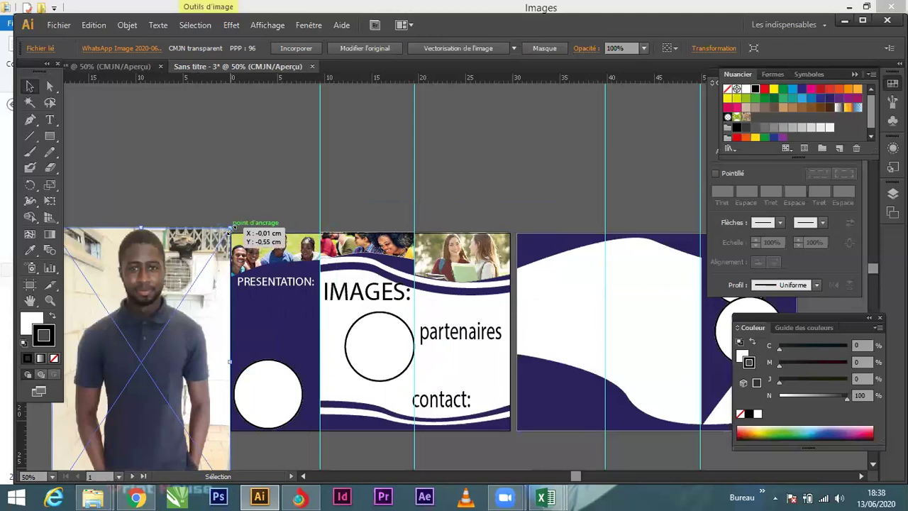
drag(230, 226, 156, 326)
drag(143, 372, 149, 297)
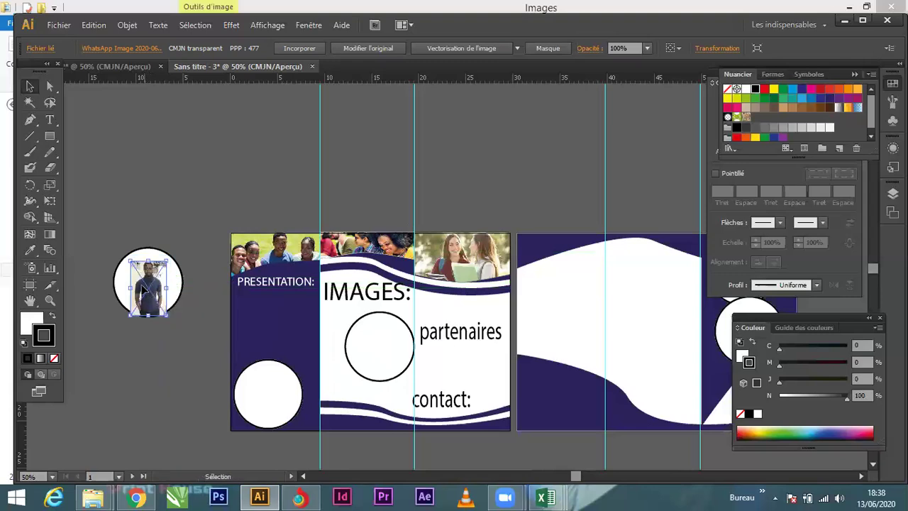
Step: Send the portrait to the back, behind the white circle, and deselect it
right_click(142, 283)
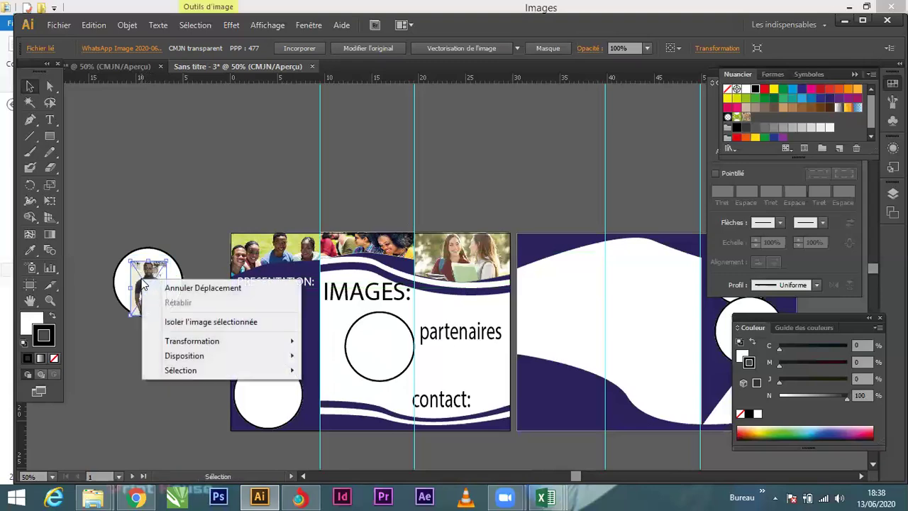
mouse_move(174, 356)
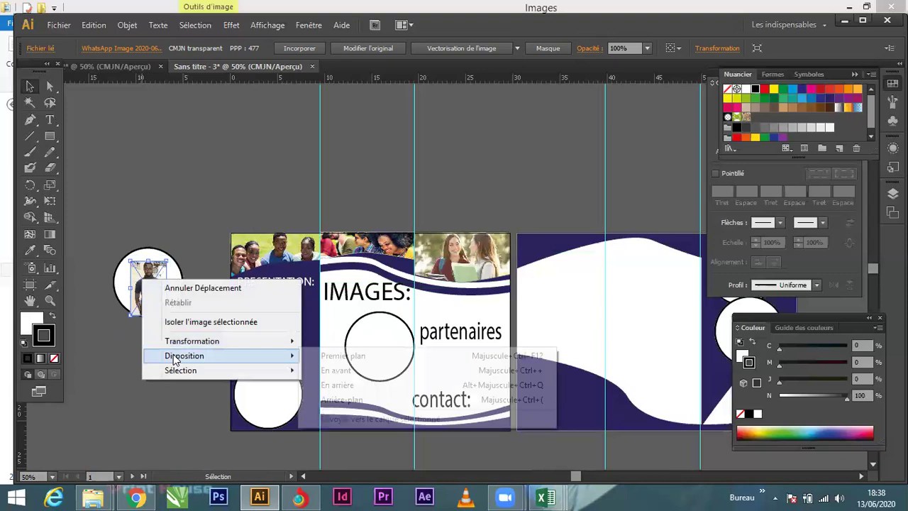
click(343, 399)
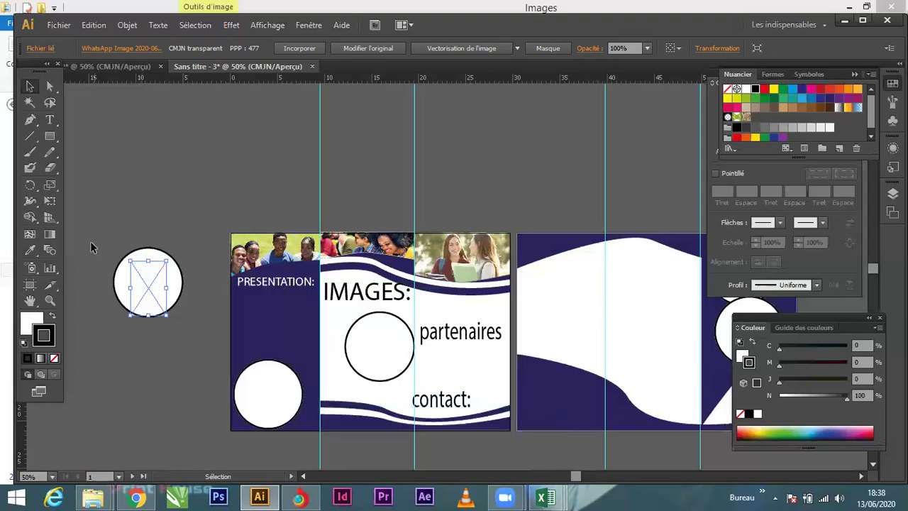
click(91, 243)
Step: Create a clipping mask from the circle and the portrait, and give the clipped group a solid black outline
drag(186, 339, 135, 290)
right_click(136, 290)
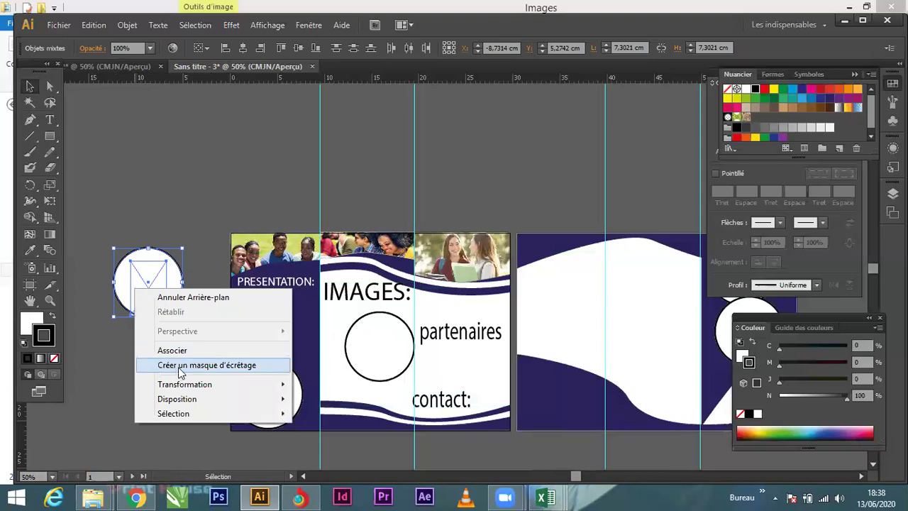
click(181, 366)
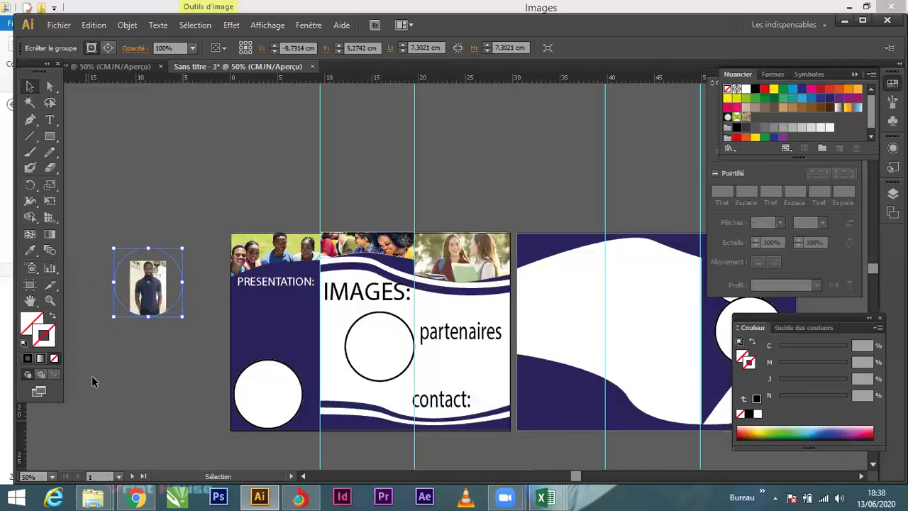
click(26, 359)
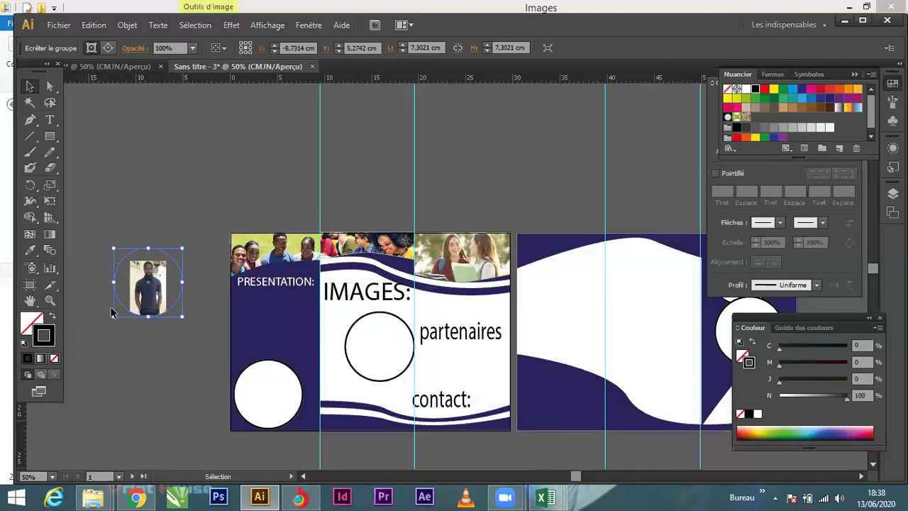
Step: Isolate the clipped group and enlarge the portrait inside it until it fills the whole circle, with the head at the circle's upper edge
scroll(96, 268, up, 1)
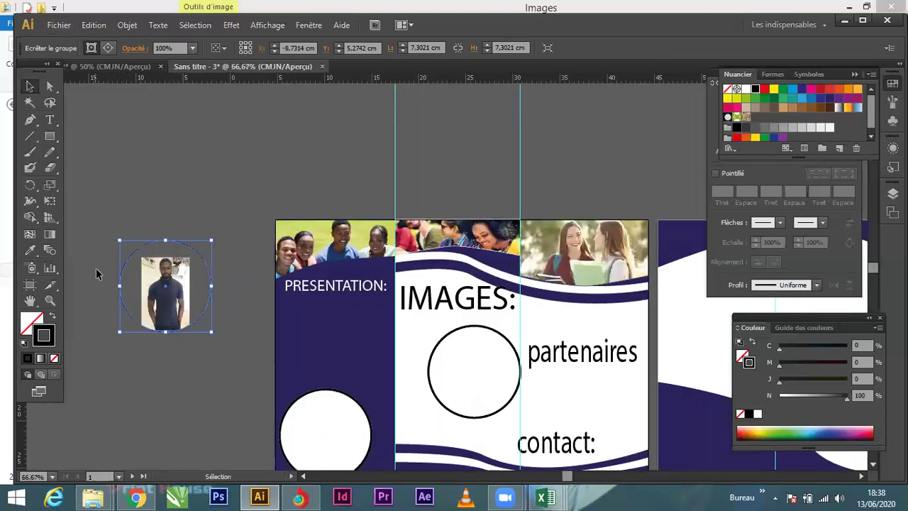
scroll(96, 268, up, 2)
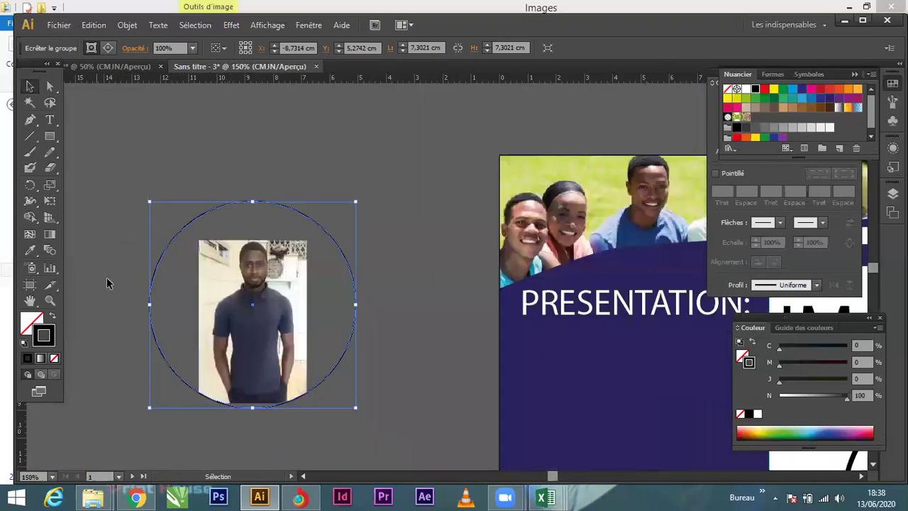
double_click(243, 308)
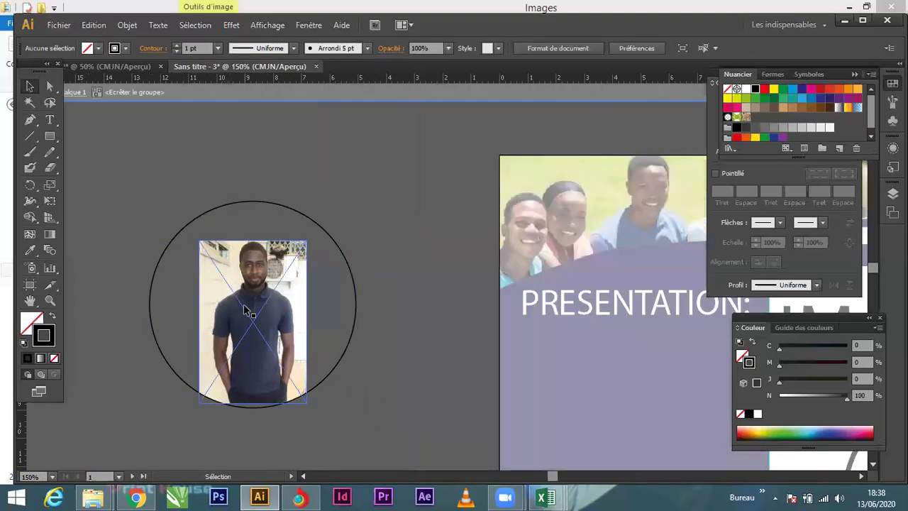
click(255, 310)
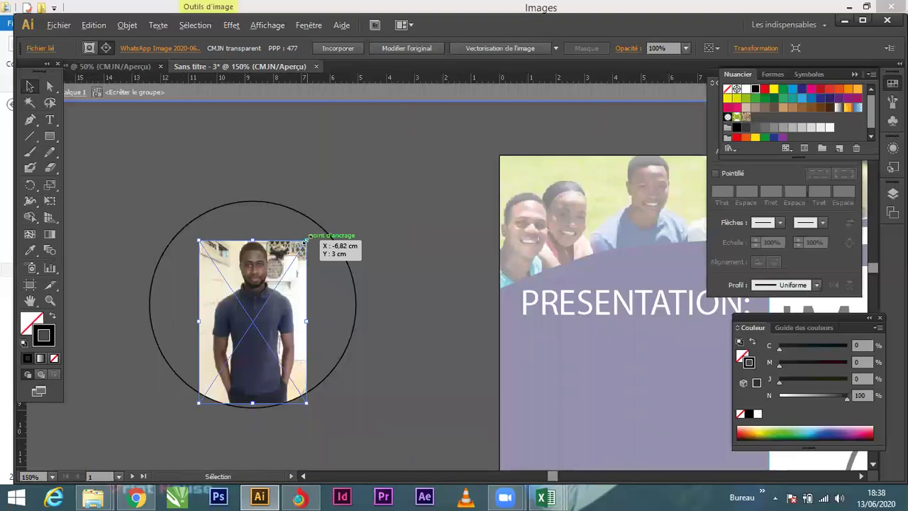
drag(306, 241, 405, 148)
mouse_move(232, 283)
mouse_down()
mouse_move(221, 315)
mouse_move(236, 282)
mouse_move(220, 281)
mouse_up()
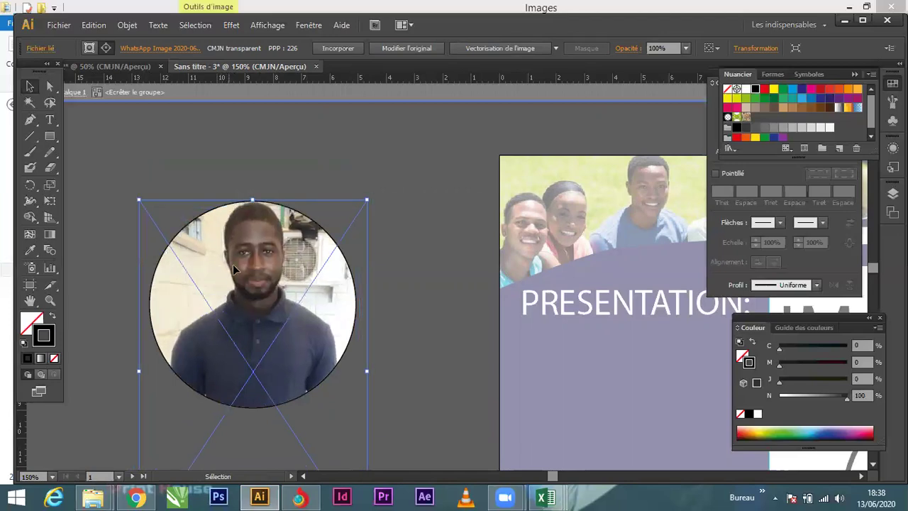
click(375, 219)
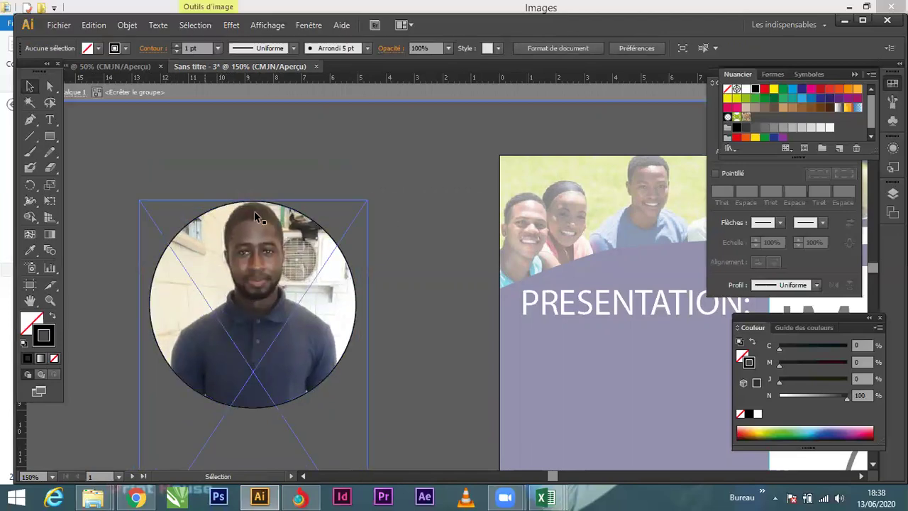
Step: Set the clipping circle's outline to orange-red (M 80, J 95) with a 10 pt weight
click(354, 295)
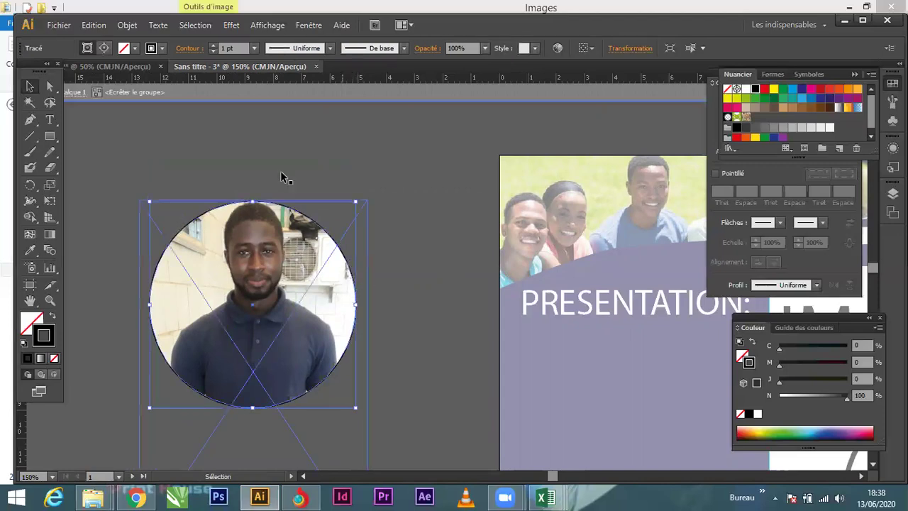
click(163, 48)
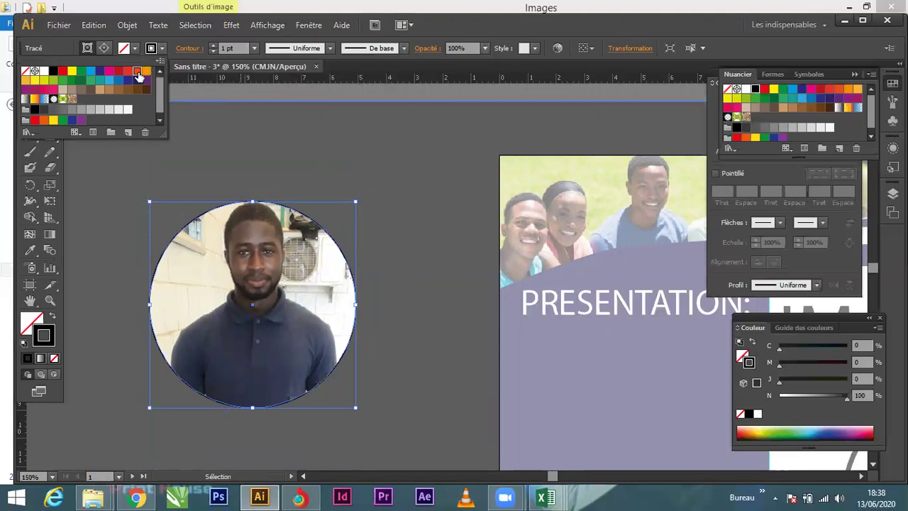
click(137, 71)
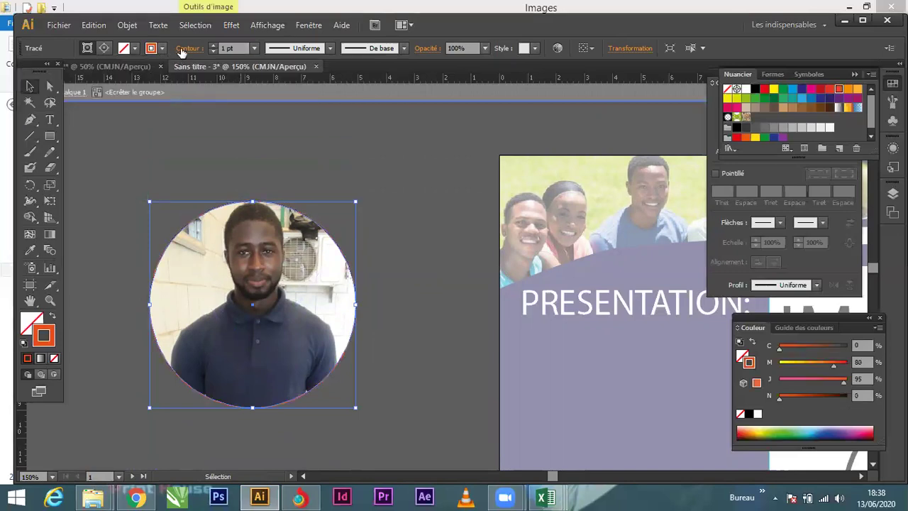
click(254, 48)
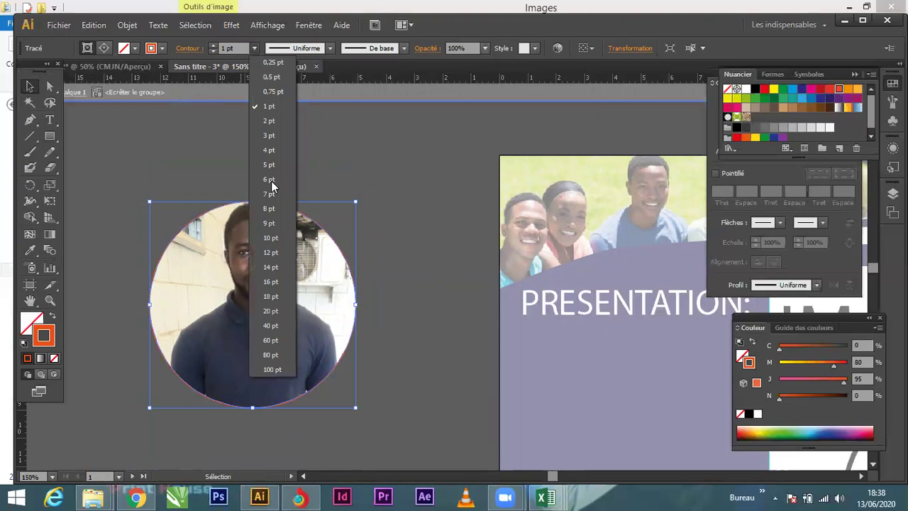
click(261, 246)
click(408, 212)
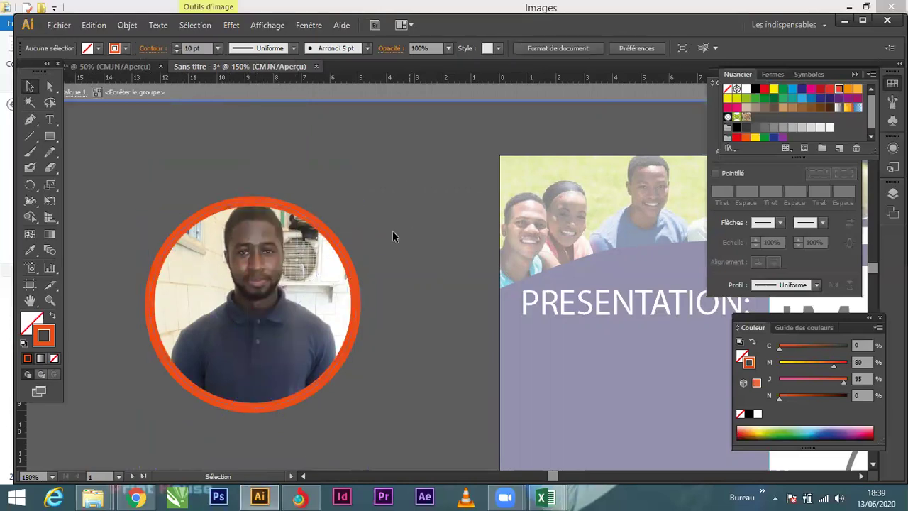
Step: Leave isolation, move the framed portrait beneath the IMAGES heading and the panel's blank circle off the artboard beside PRESENTATION
scroll(229, 257, down, 2)
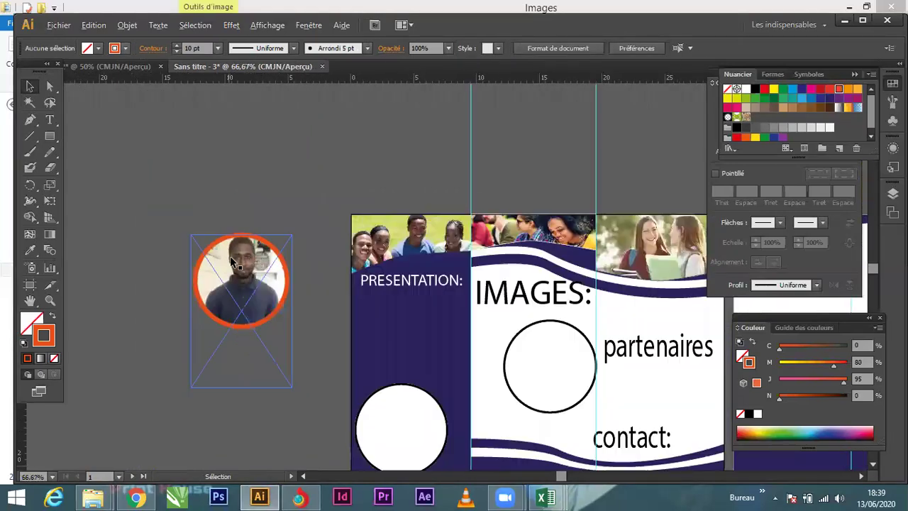
drag(250, 301, 231, 305)
click(586, 401)
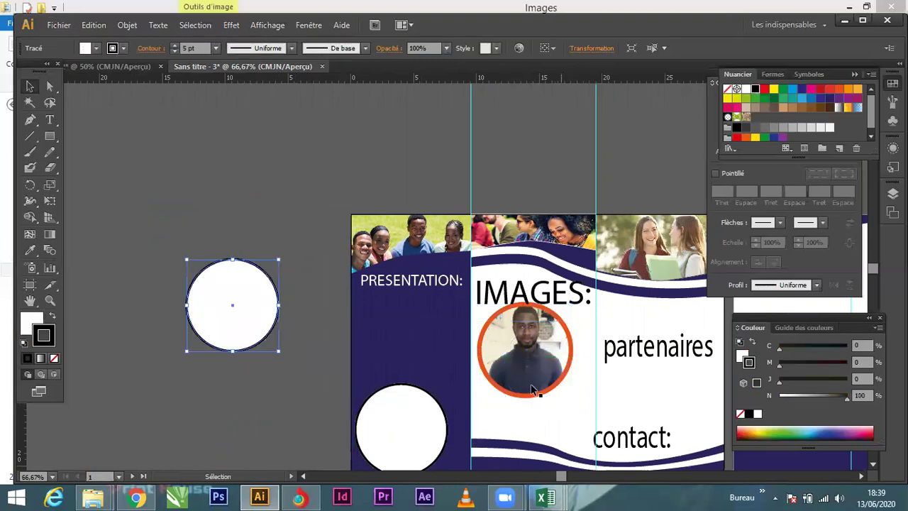
click(526, 364)
drag(526, 364, 527, 376)
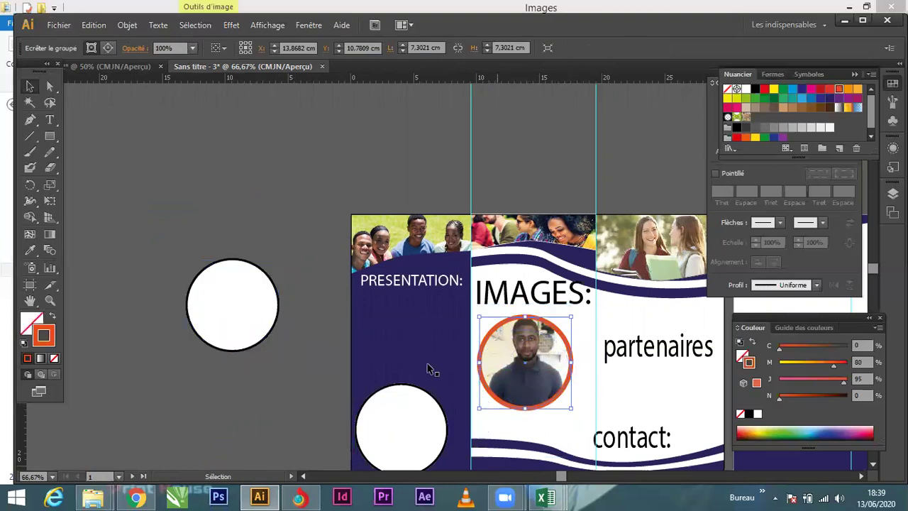
click(124, 296)
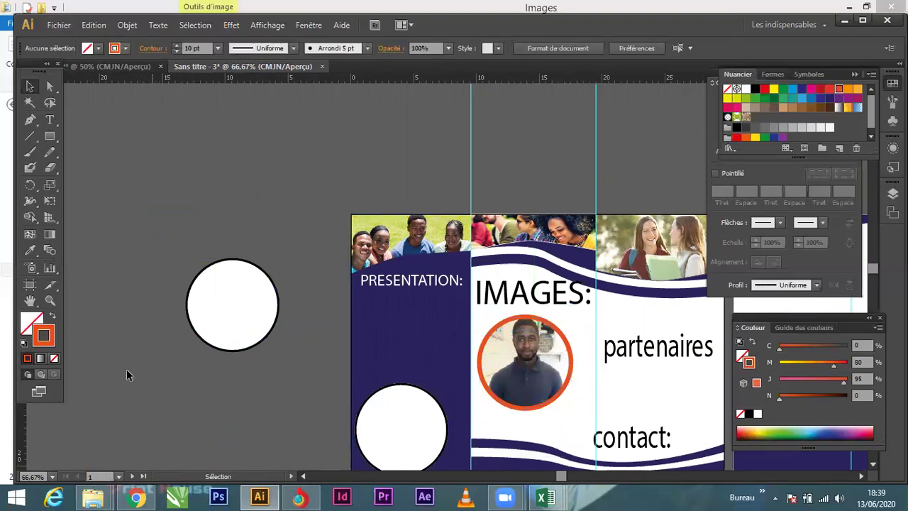
Step: Place the picture IMG_2472 (8).JPG from the Images folder in the Illustrator document, over the blank circle beside the artboard
mouse_move(95, 495)
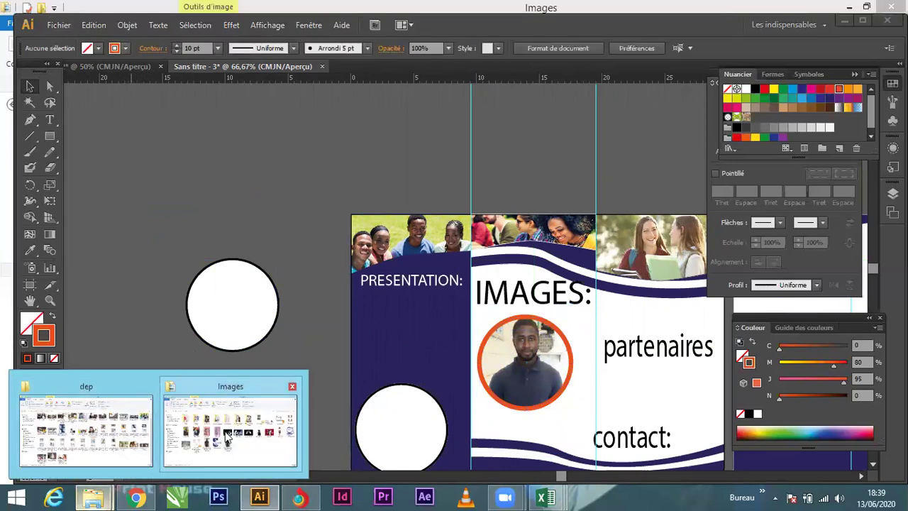
click(248, 411)
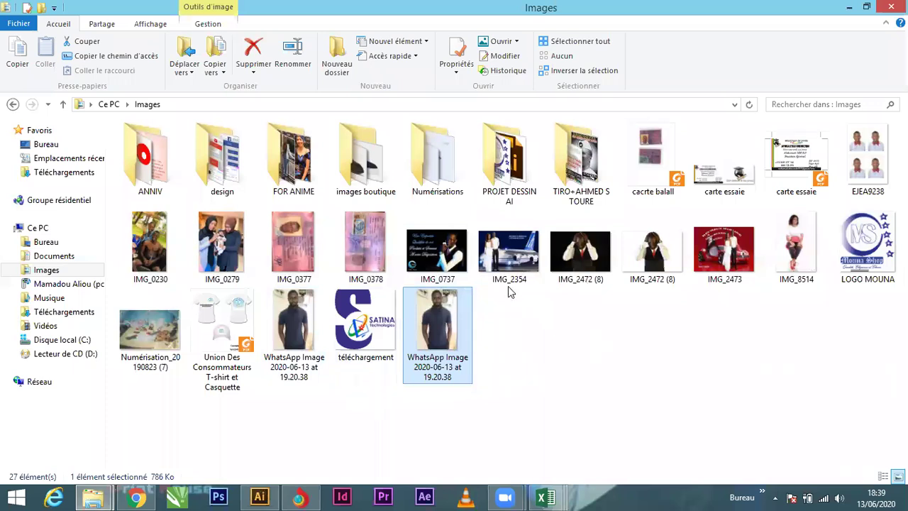
click(577, 268)
drag(447, 366, 240, 387)
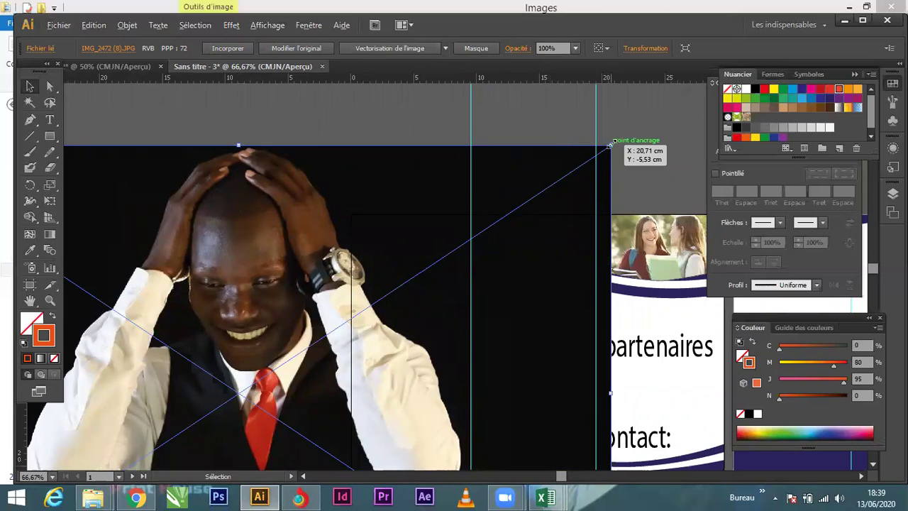
Step: Shrink the IMG_2472 (8) picture to fit inside the blank circle and send it to the back
drag(610, 144, 222, 321)
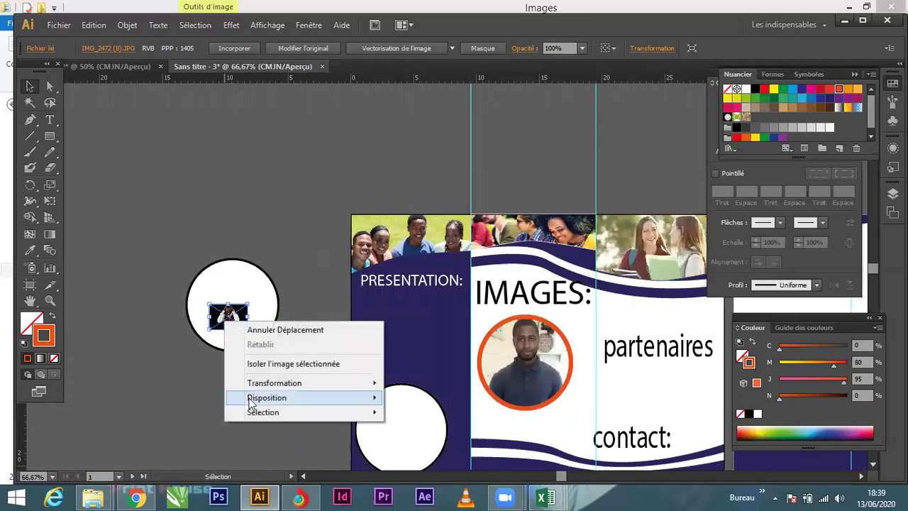
mouse_move(252, 399)
click(413, 442)
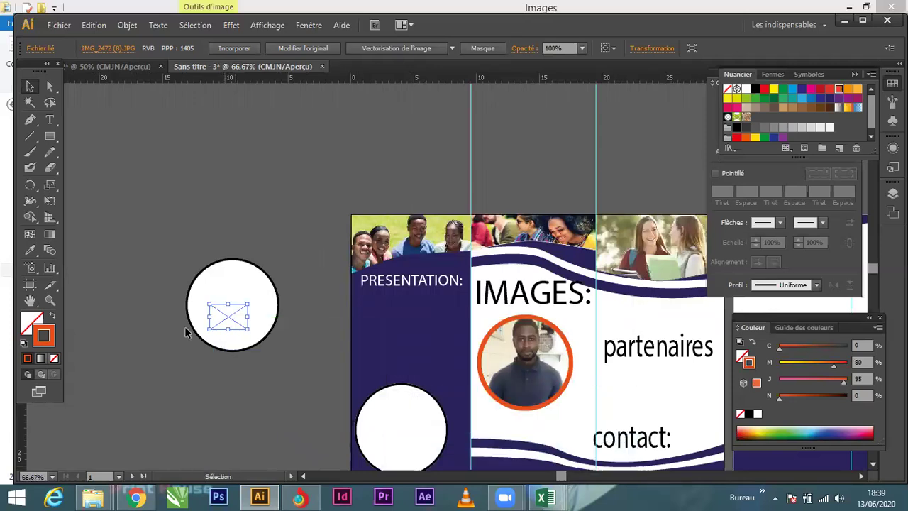
Step: Clip the IMG_2472 (8) picture with the blank circle beside the artboard and give the clipping group a black outline
drag(146, 223, 303, 391)
right_click(234, 316)
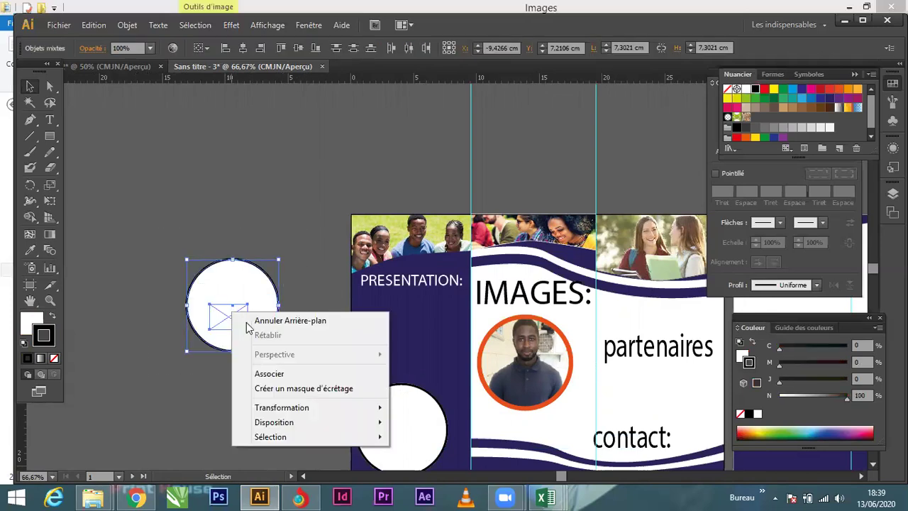
click(270, 389)
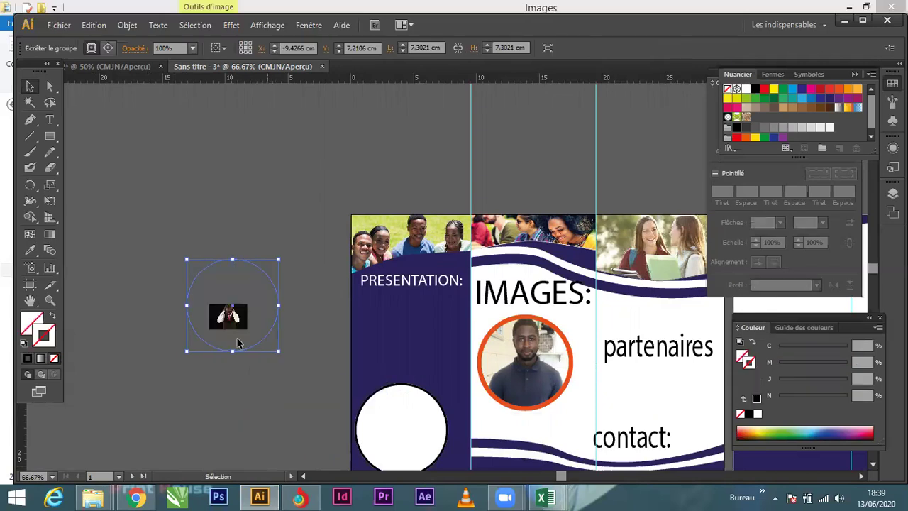
click(27, 359)
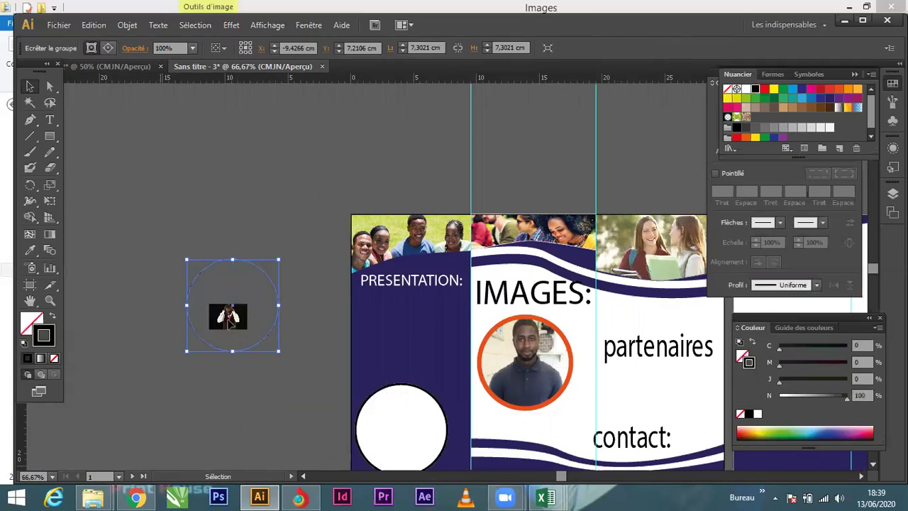
Step: Isolate the clipping group, enlarge the picture proportionally to fill the circle, and position the man's head and hands inside it
alt+scroll(213, 305, up, 3)
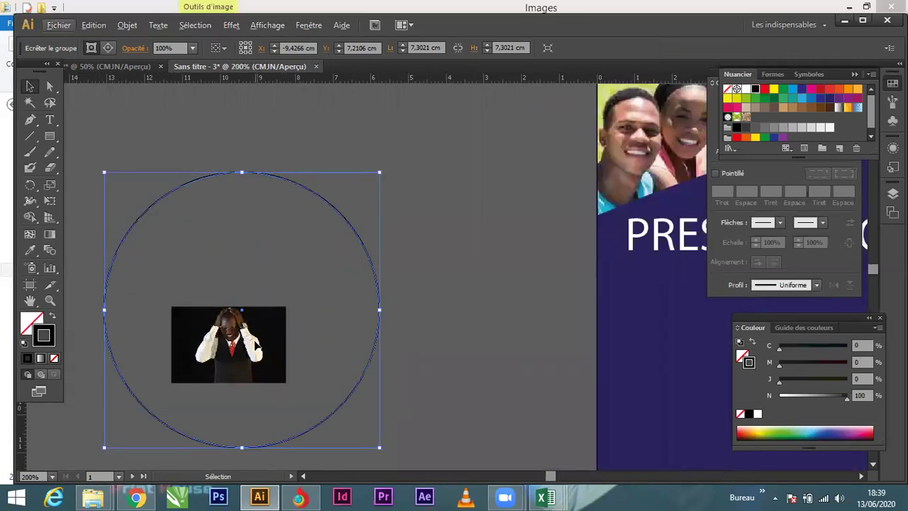
double_click(256, 344)
click(256, 344)
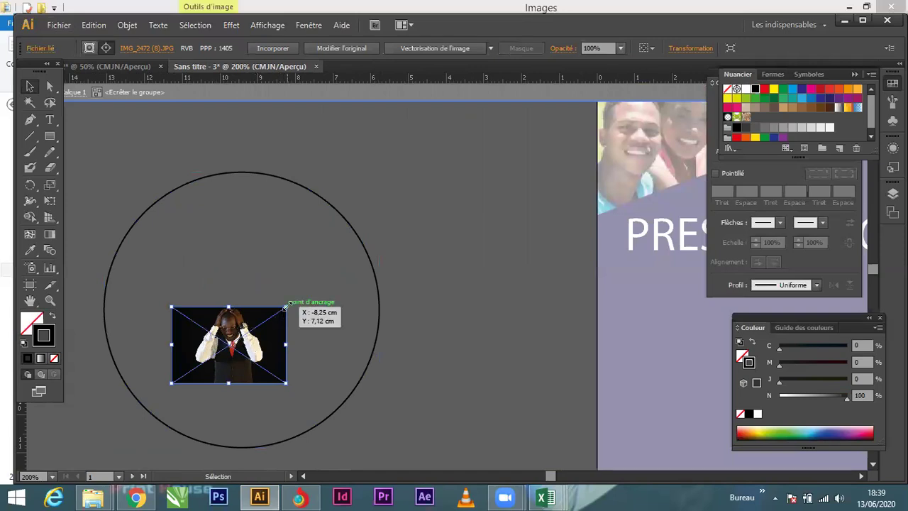
key(shift)
drag(285, 306, 415, 127)
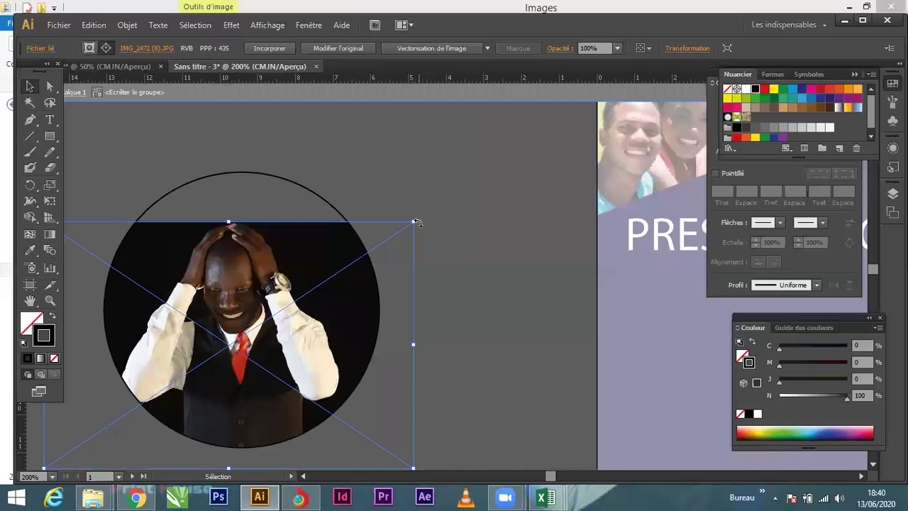
drag(413, 221, 494, 131)
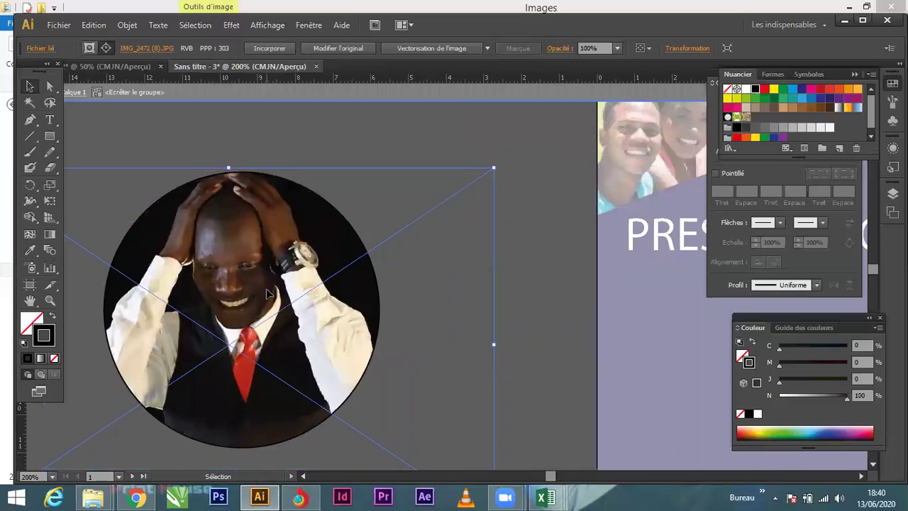
drag(264, 305, 267, 309)
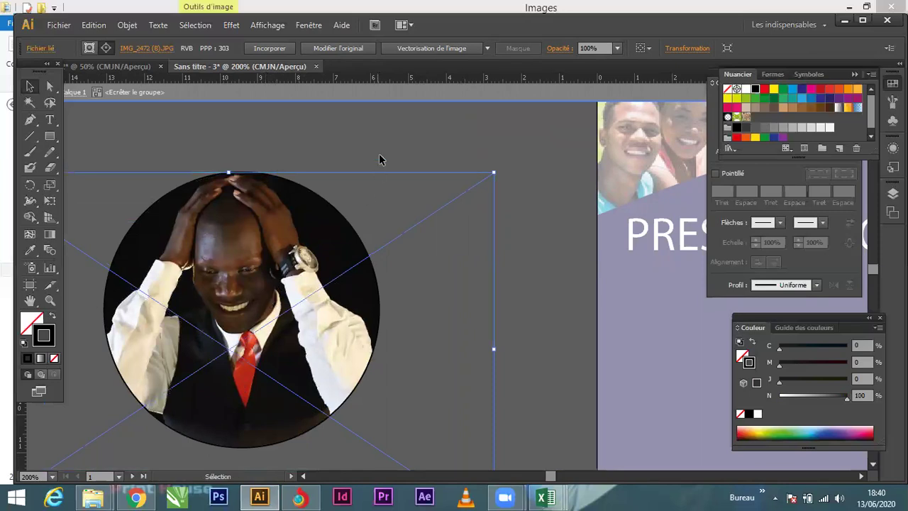
Step: Set the clipping circle's outline to orange-red (M 80, J 95) with a 12 pt weight
click(344, 228)
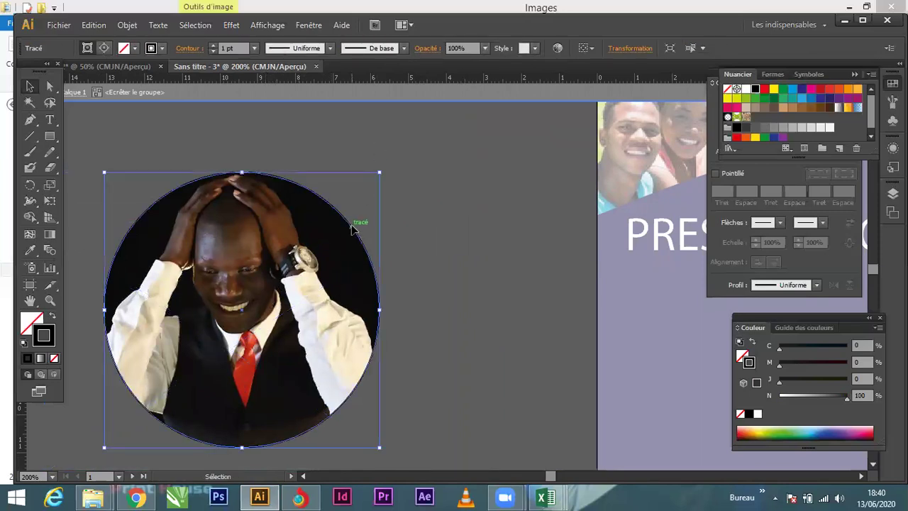
click(254, 48)
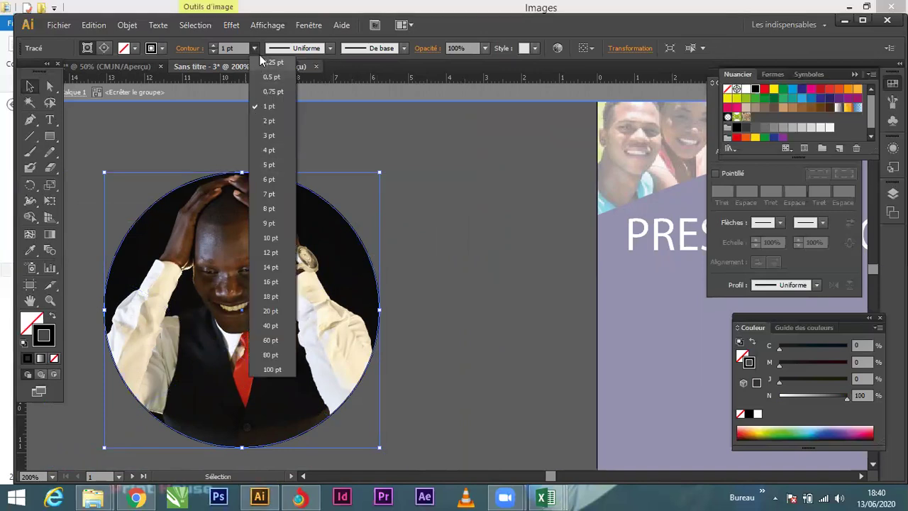
key(Escape)
click(162, 48)
click(137, 72)
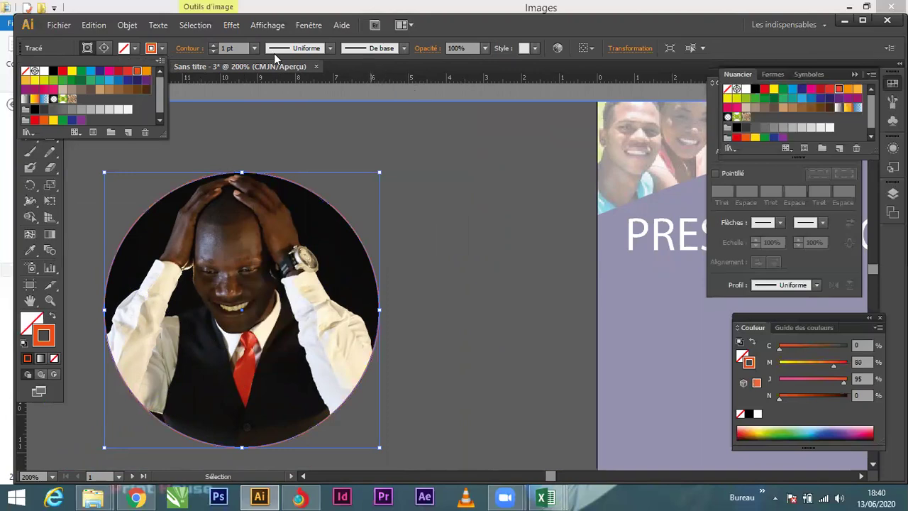
click(254, 48)
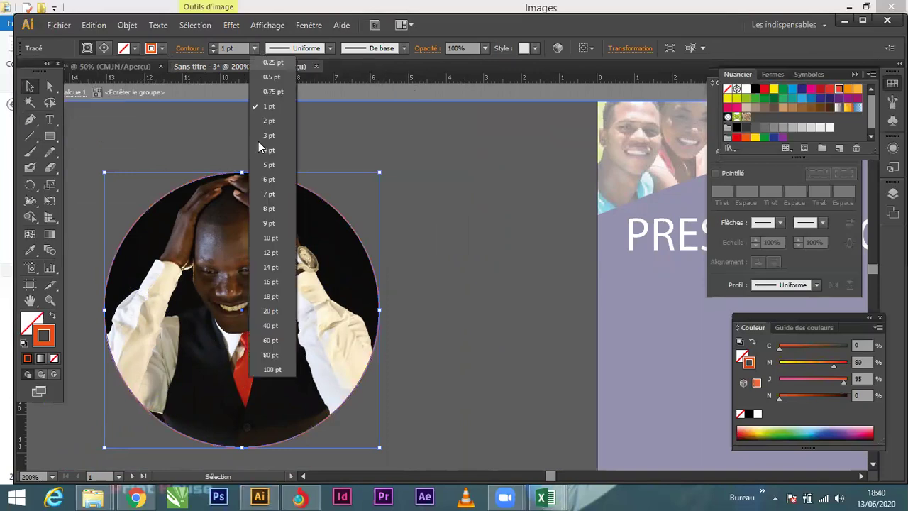
click(270, 252)
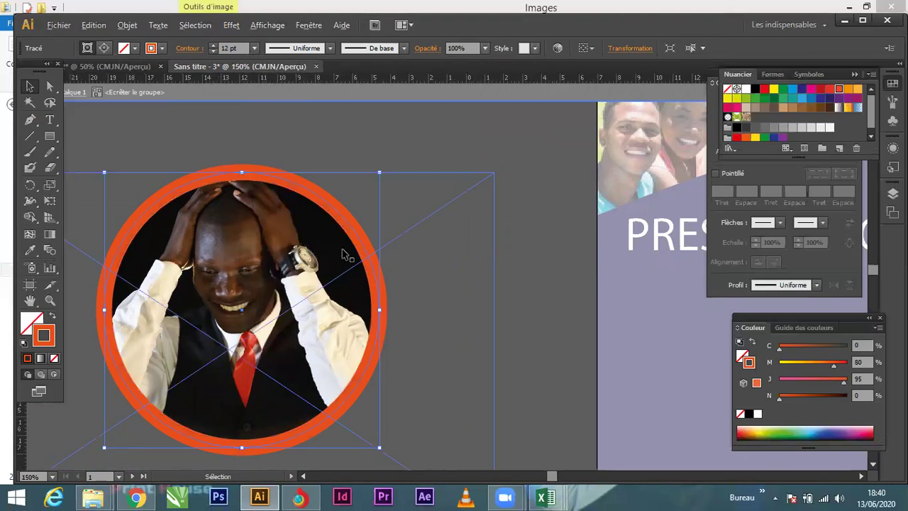
Step: Leave isolation and move the framed picture into the IMAGES panel, below the first portrait
key(ctrl+minus)
double_click(354, 185)
drag(295, 296, 593, 392)
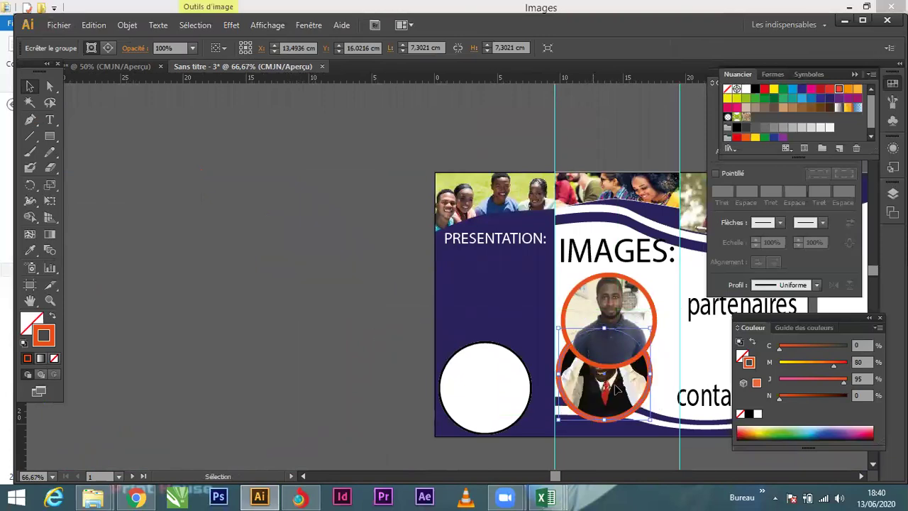
Step: Delete the IMAGES heading from the middle panel
right_click(645, 292)
click(643, 292)
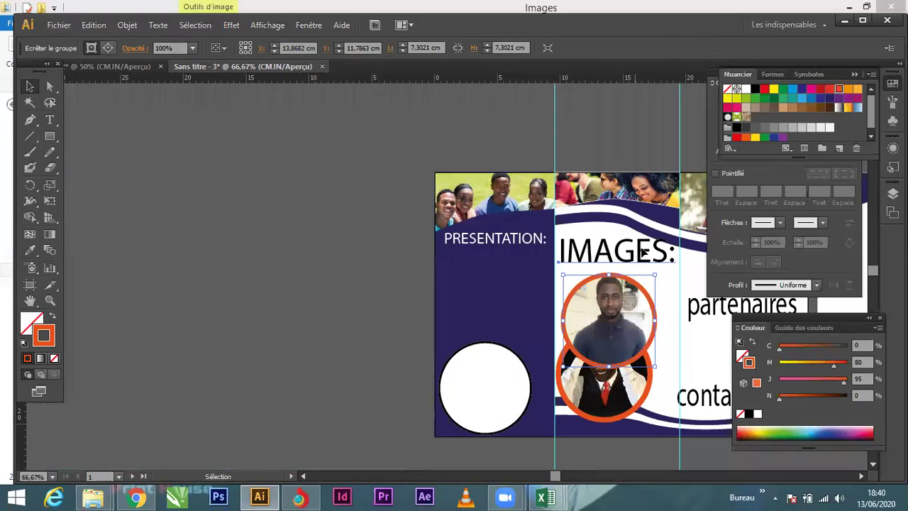
click(645, 250)
key(Delete)
Step: Stagger the two framed portraits diagonally in the middle panel, moving the first up toward the right fold and the second just beneath it
click(615, 313)
drag(609, 298, 631, 278)
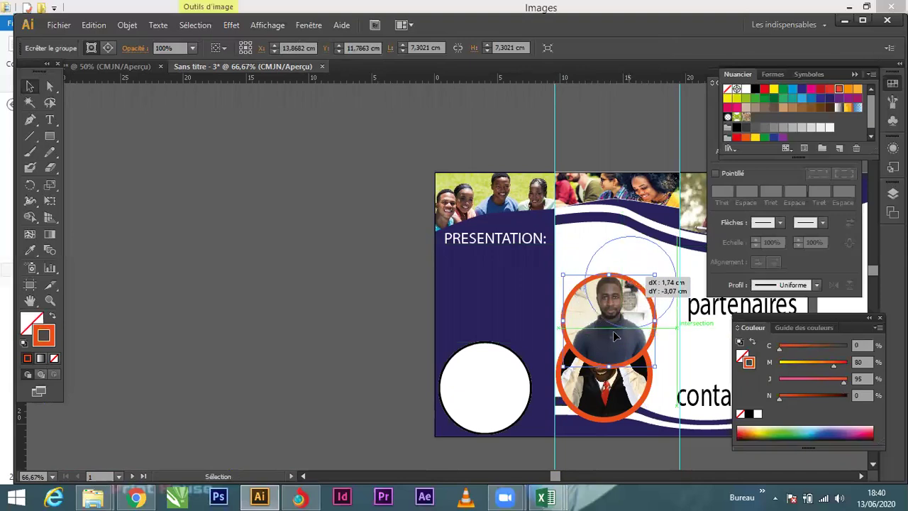
click(601, 355)
drag(607, 366, 612, 352)
click(319, 269)
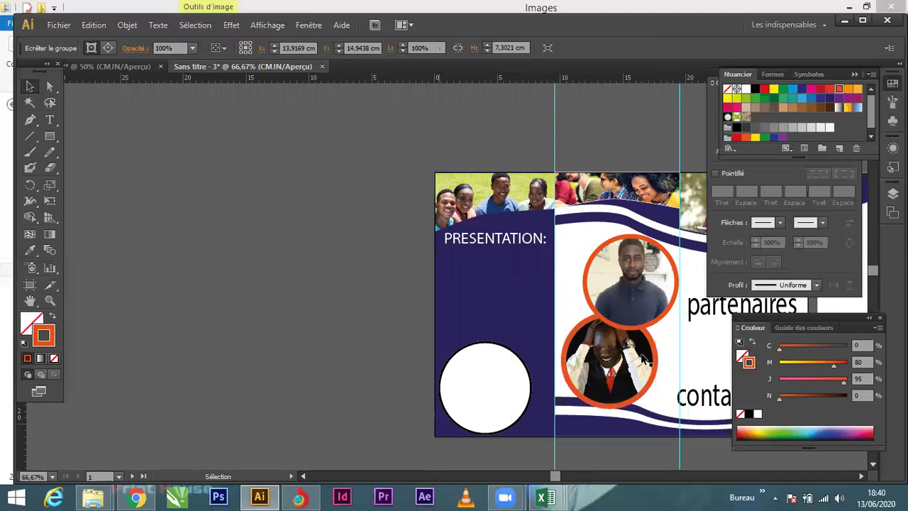
Step: Move the blank circle from the PRESENTATION panel off the artboard to the empty area beside it
key(space)
drag(620, 316, 478, 286)
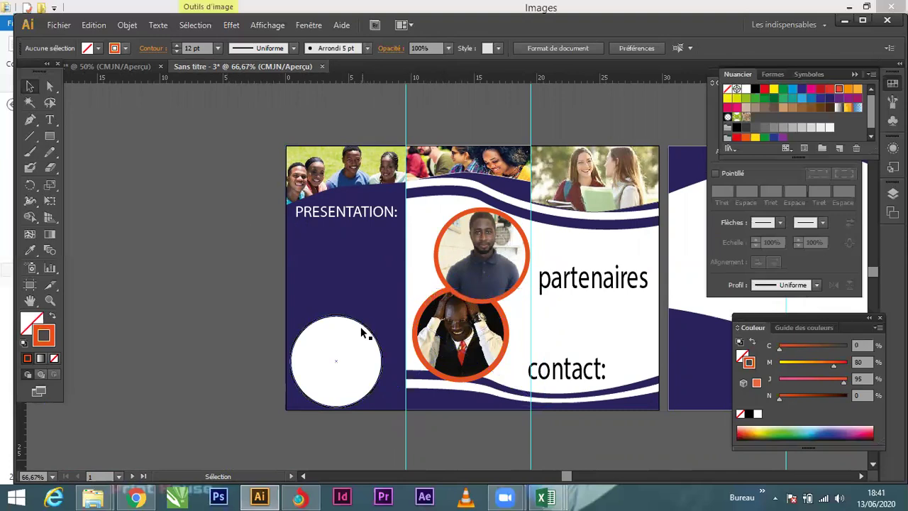
click(358, 355)
drag(356, 361, 209, 338)
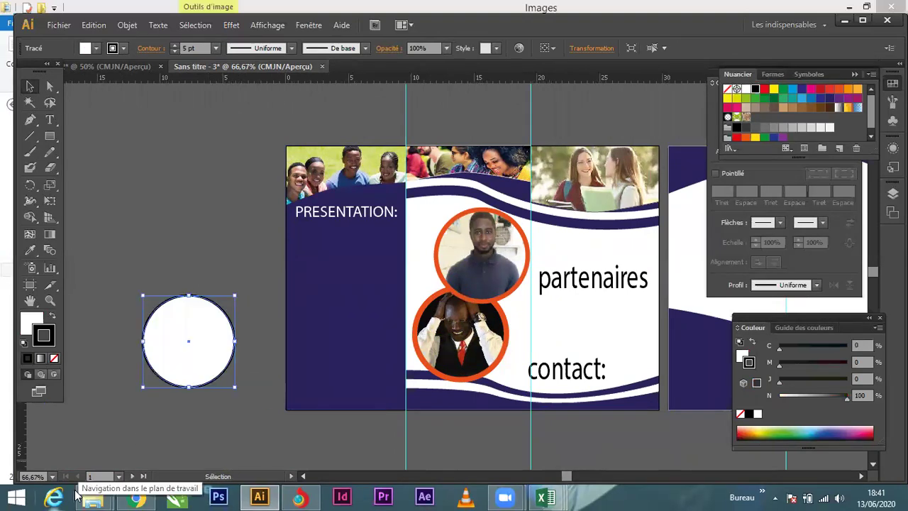
mouse_move(93, 497)
click(105, 445)
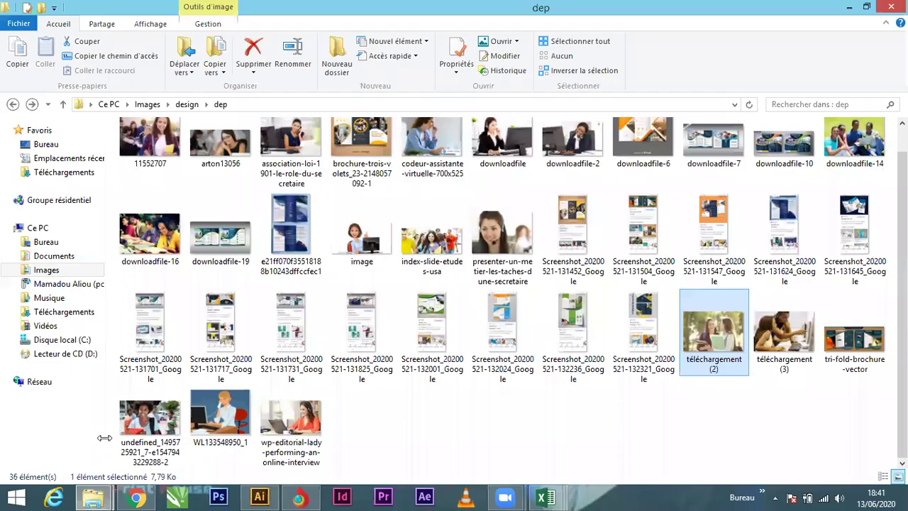
click(153, 418)
drag(152, 418, 185, 269)
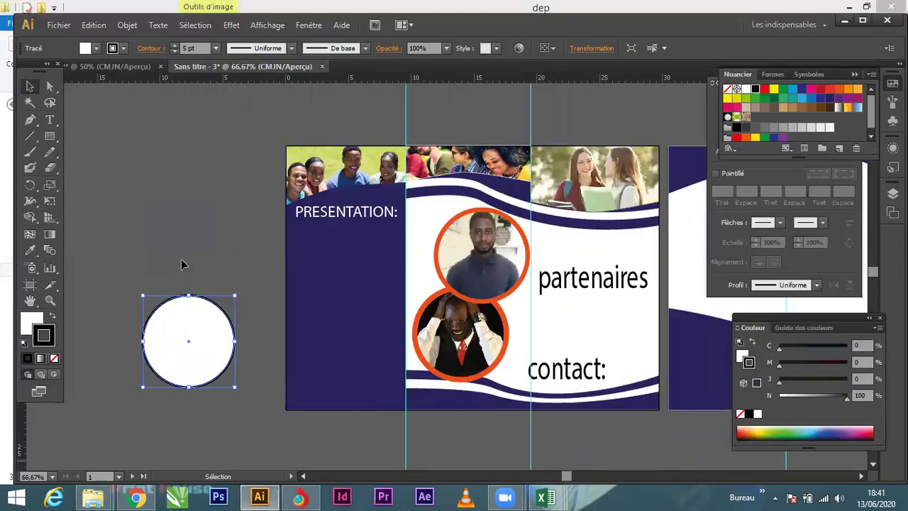